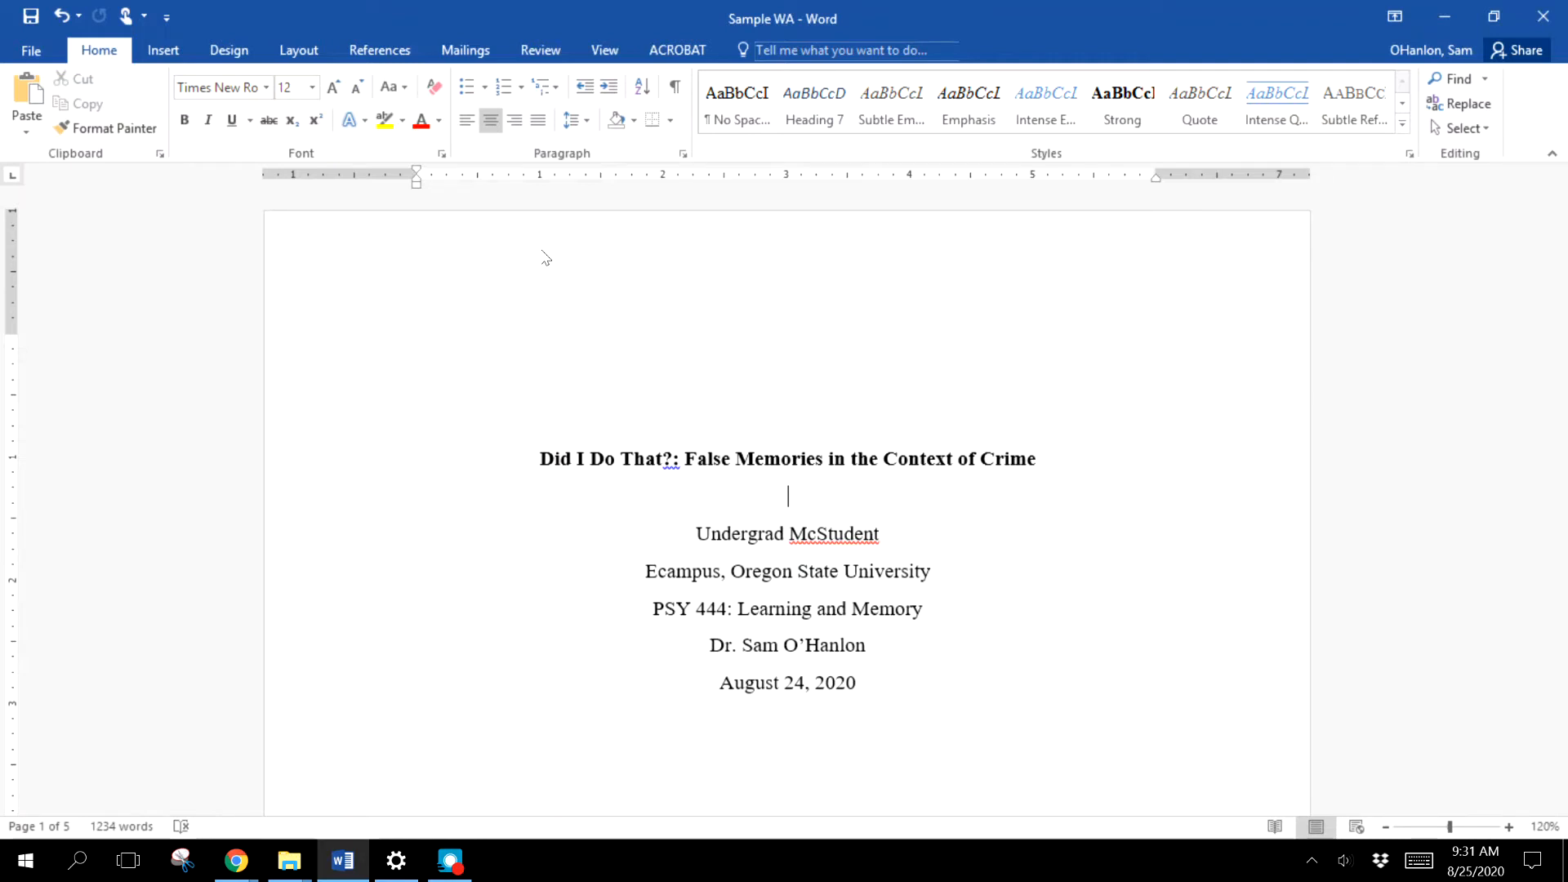
- Set the whole document to double line spacing with 0 pt of space after paragraphs
{"action": "key", "text": "ctrl+a"}
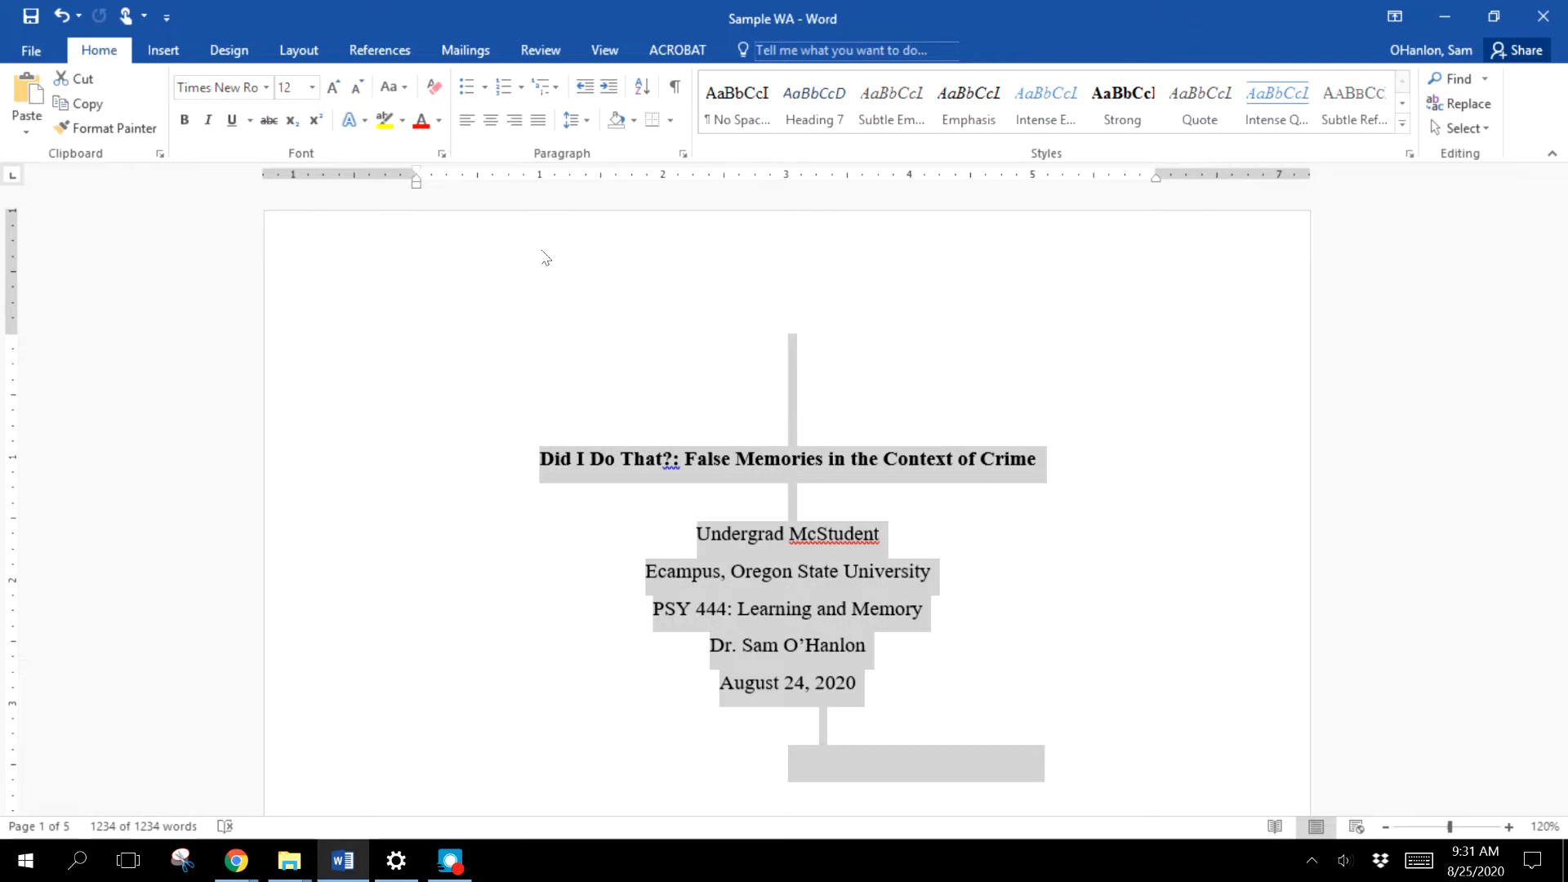
{"action": "scroll", "coordinate": [582, 364], "scroll_direction": "down", "scroll_amount": 10}
{"action": "scroll", "coordinate": [583, 364], "scroll_direction": "down", "scroll_amount": 8}
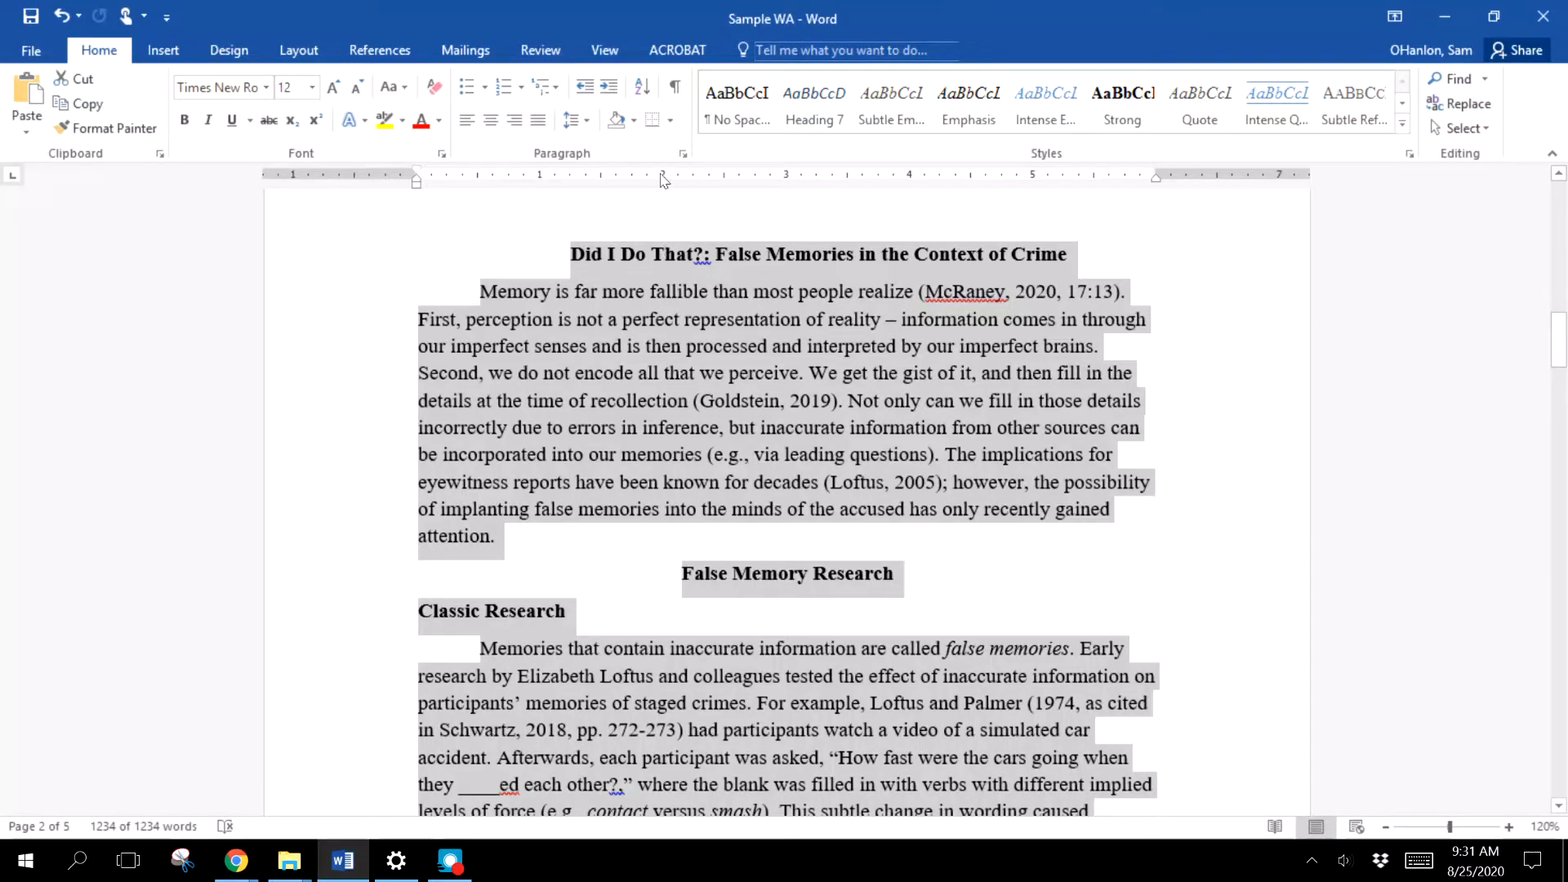
{"action": "left_click", "coordinate": [586, 122]}
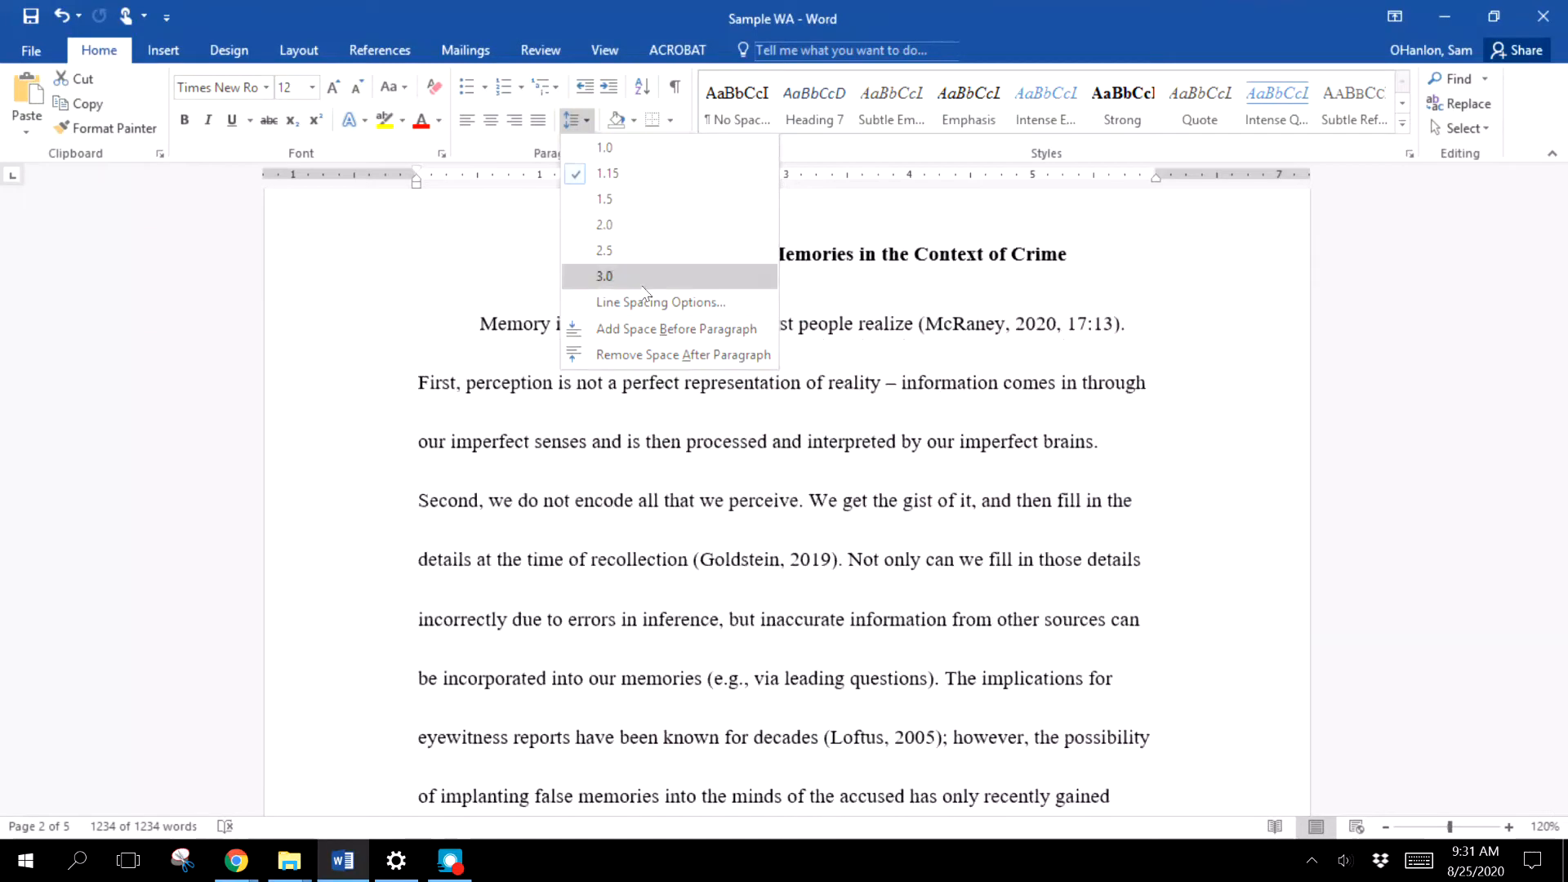
{"action": "left_click", "coordinate": [645, 299]}
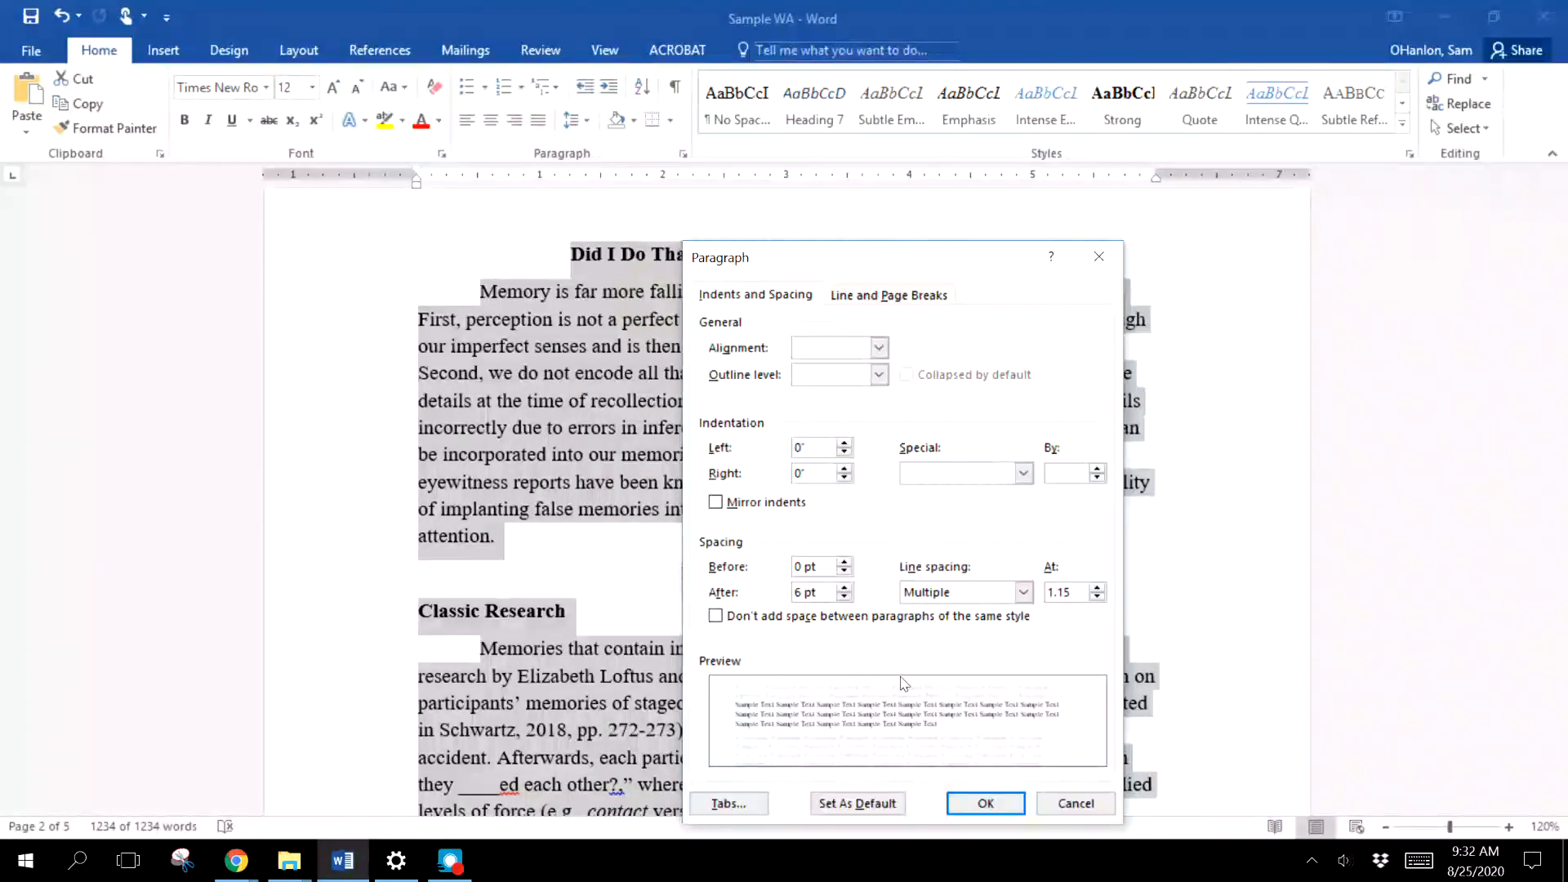
{"action": "left_click", "coordinate": [845, 598]}
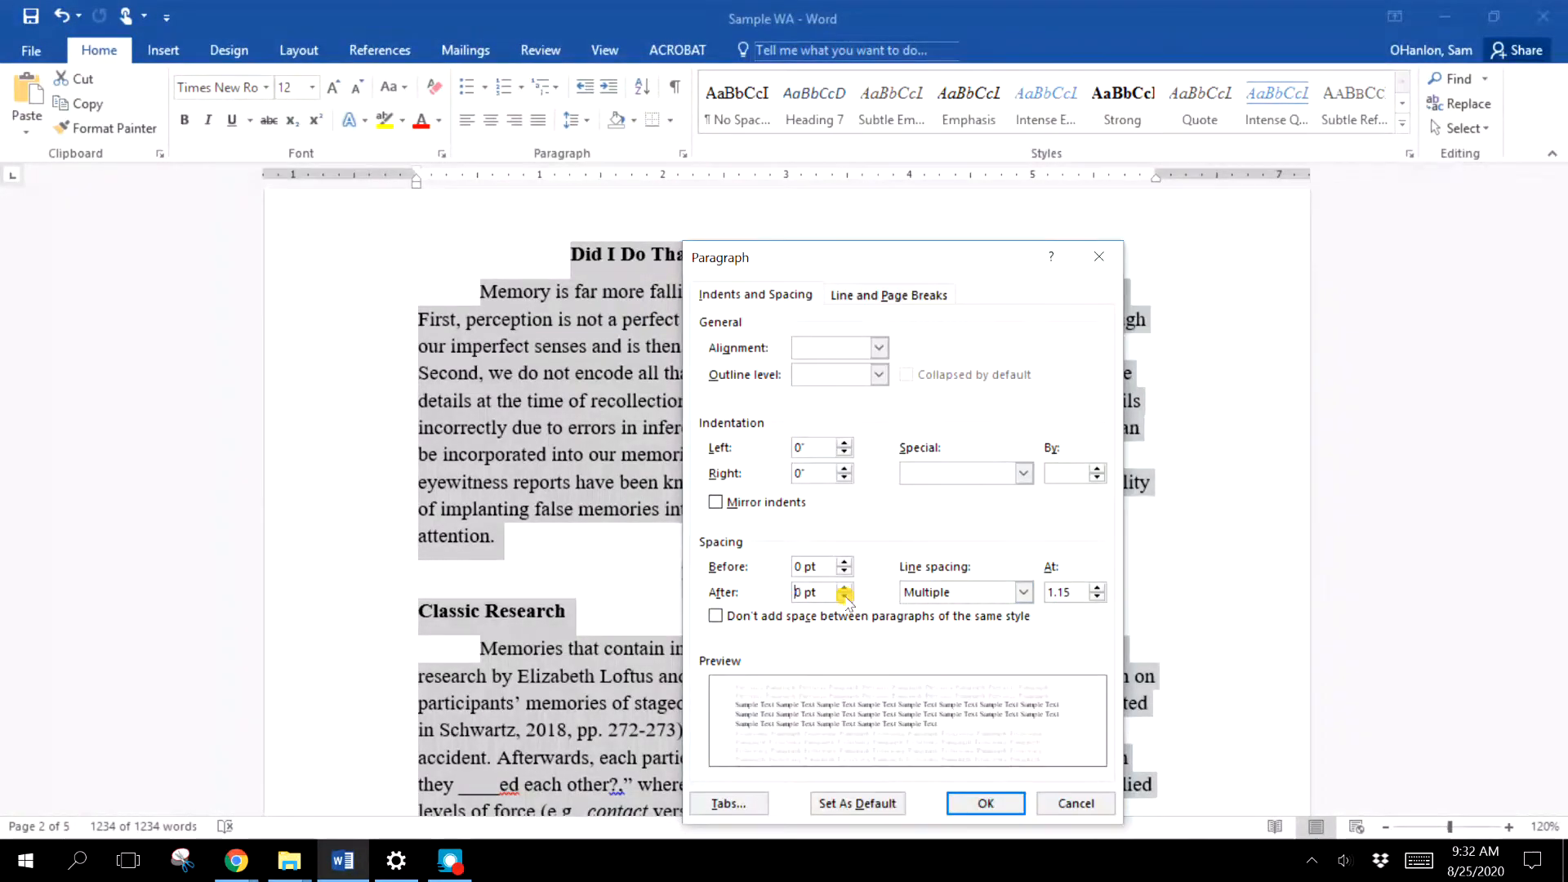
{"action": "left_click", "coordinate": [1024, 592]}
{"action": "left_click", "coordinate": [993, 653]}
{"action": "left_click", "coordinate": [1023, 592]}
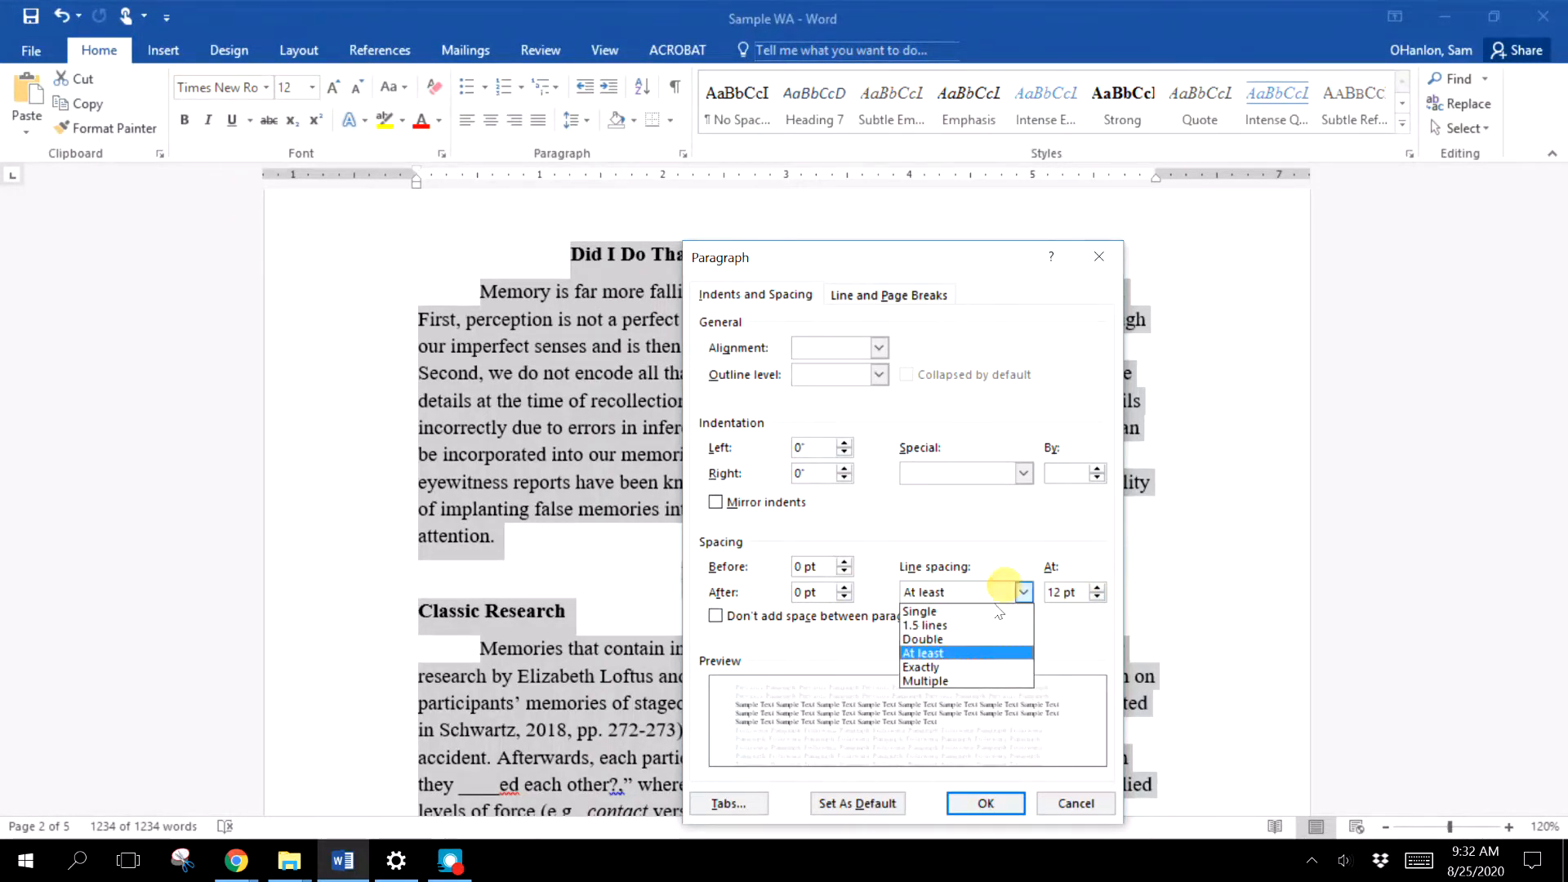
{"action": "left_click", "coordinate": [977, 639]}
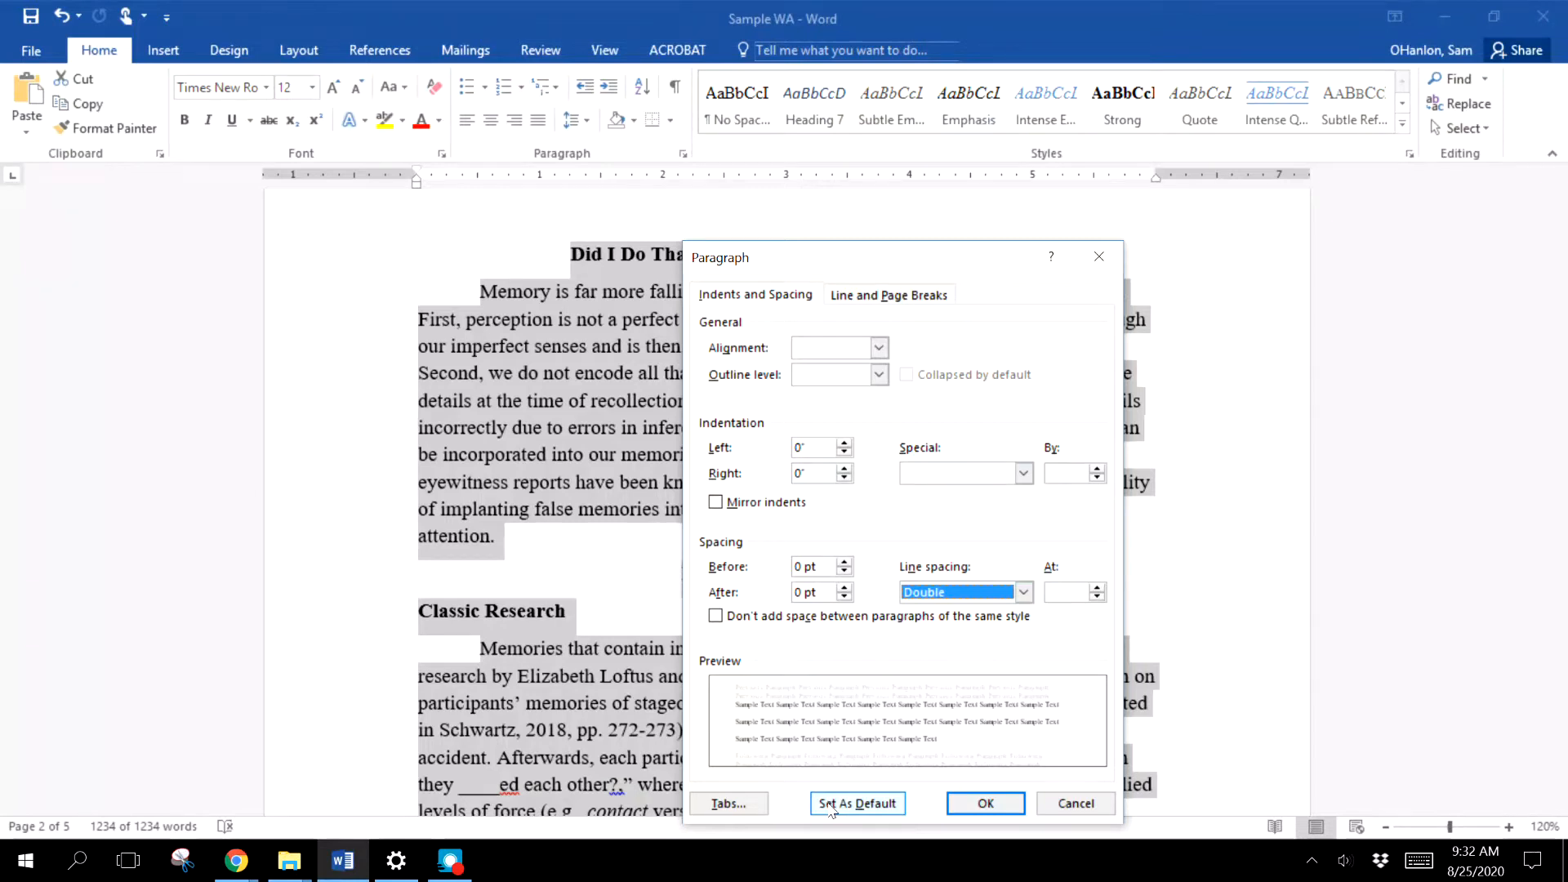
{"action": "left_click", "coordinate": [986, 805]}
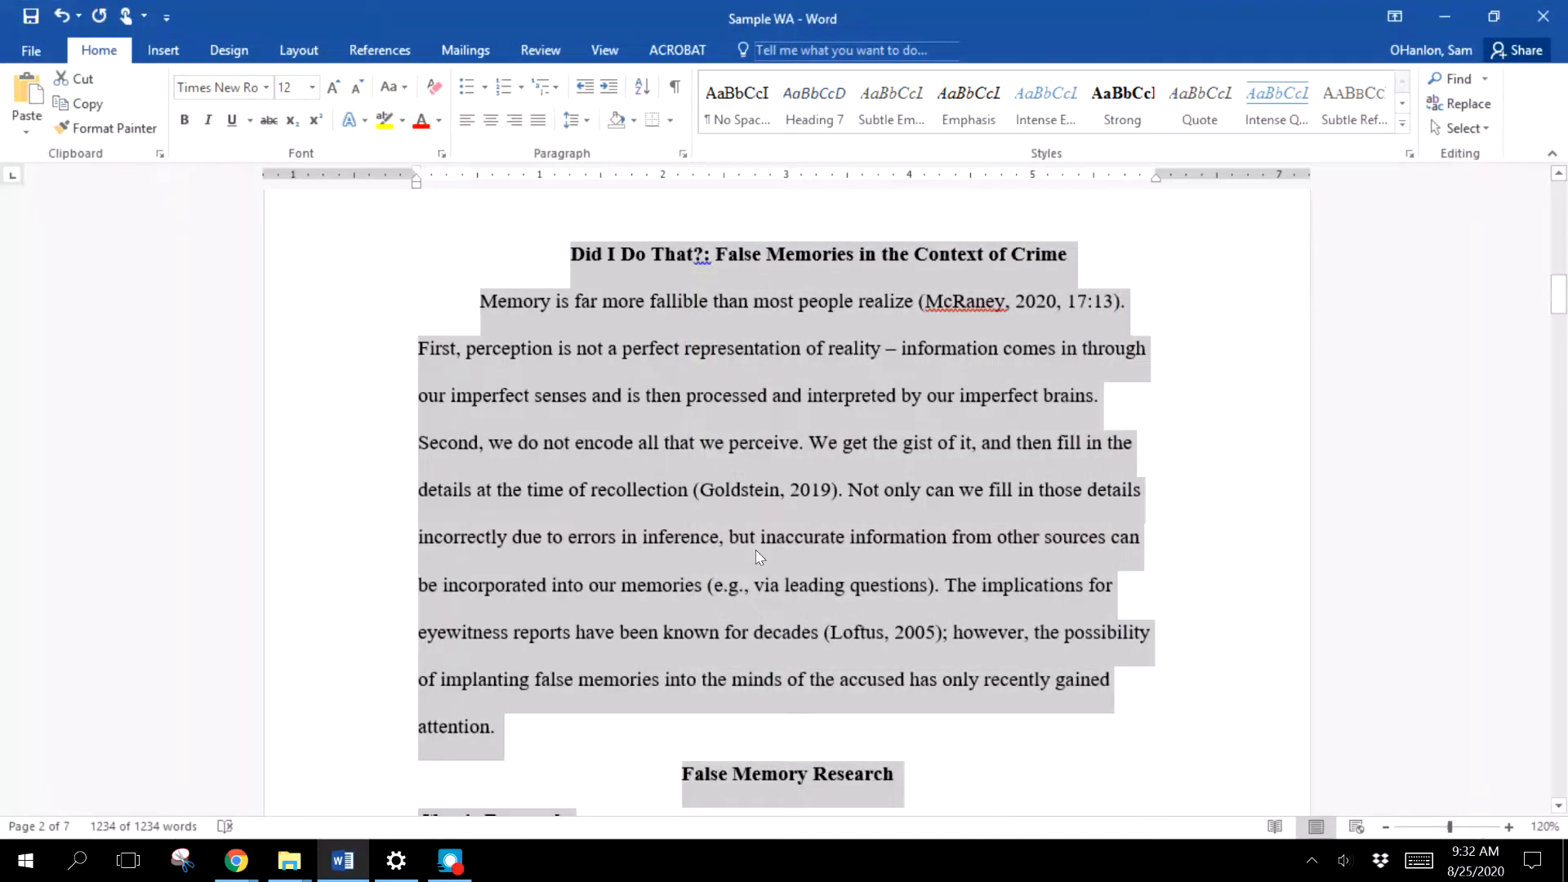
{"action": "scroll", "coordinate": [758, 614], "scroll_direction": "up", "scroll_amount": 10}
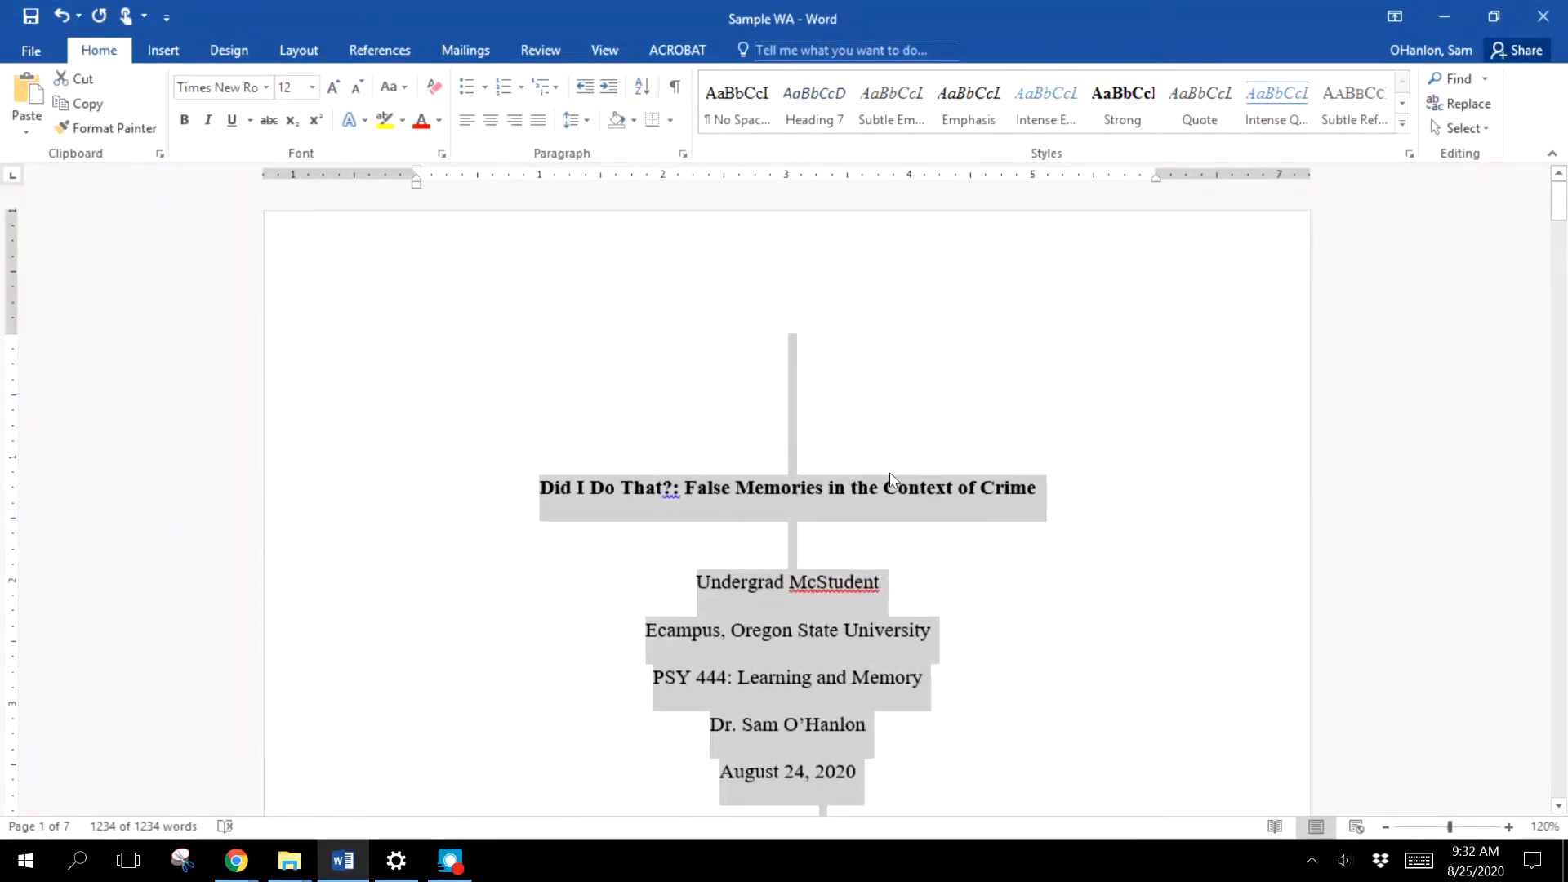
{"action": "left_click", "coordinate": [888, 376]}
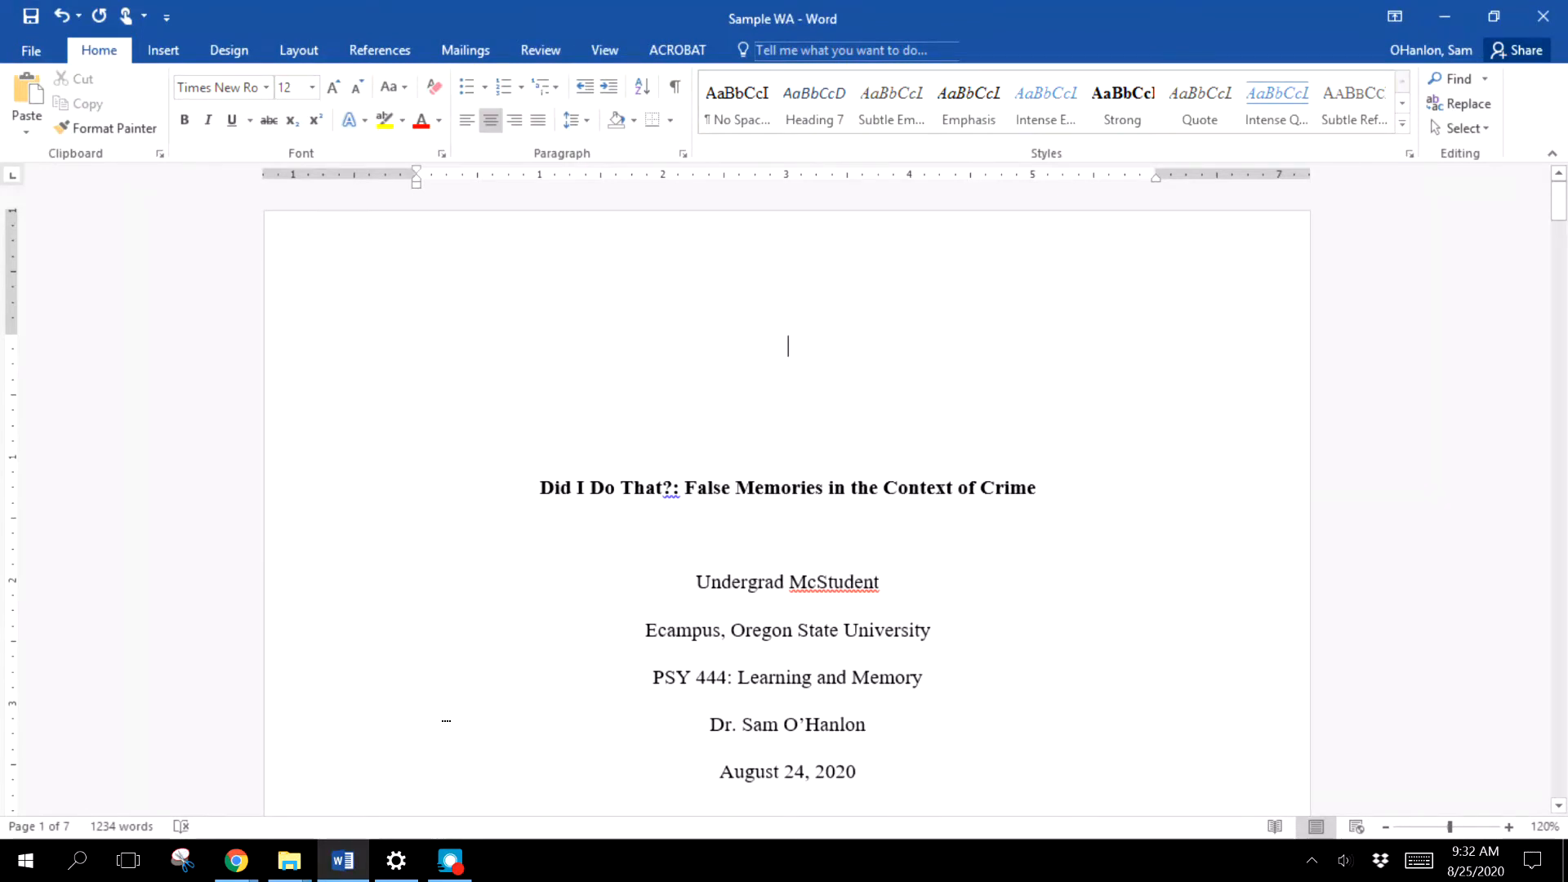
- Insert a Plain Number 3 page number at the top of the pages and return to the body text
{"action": "double_click", "coordinate": [791, 251]}
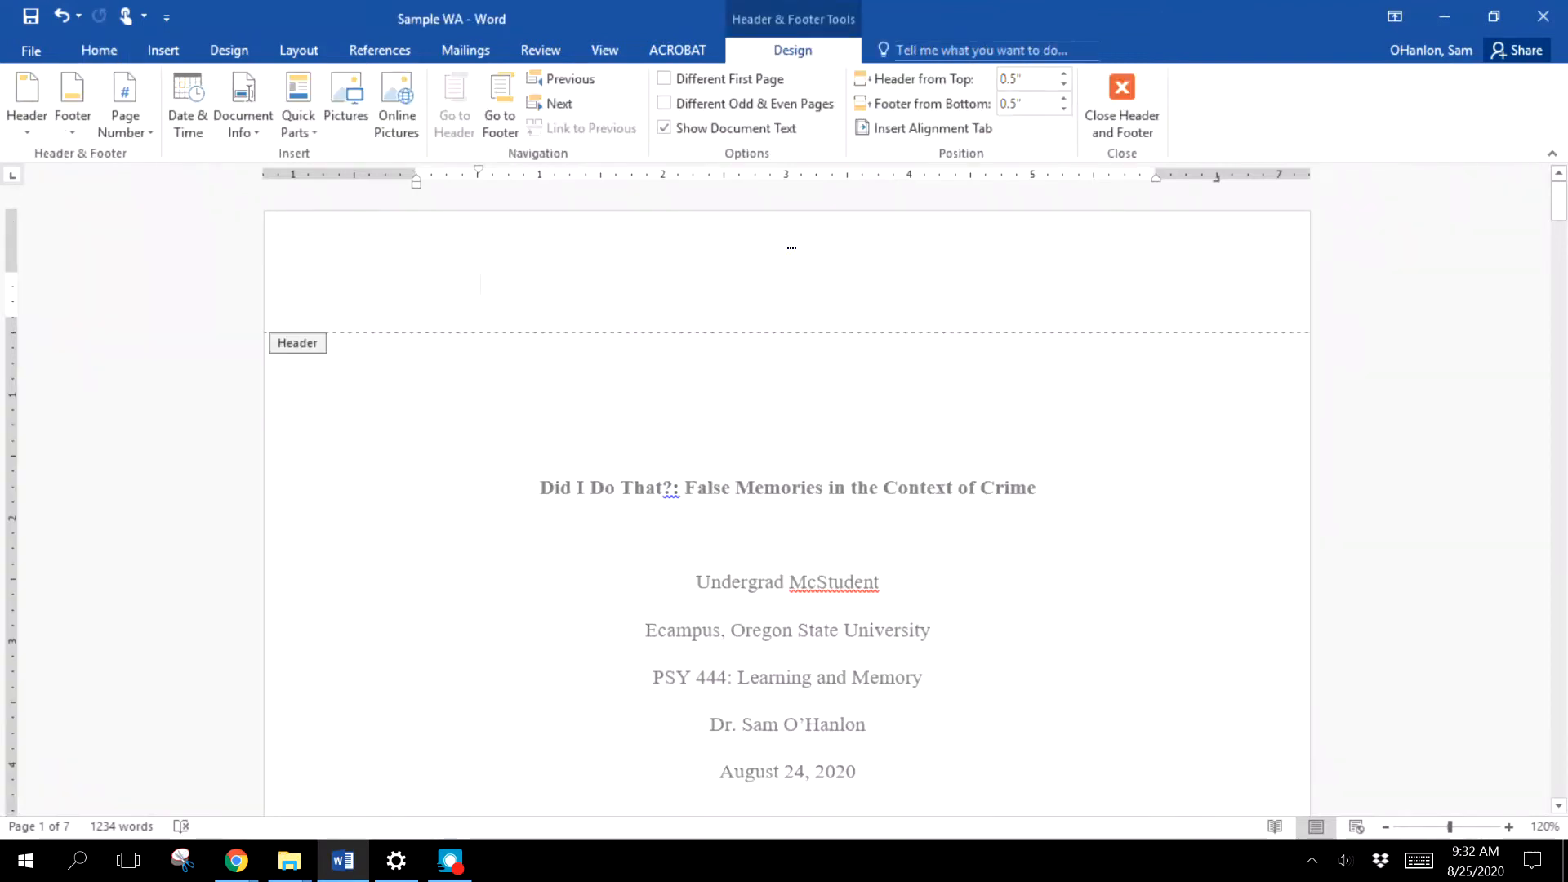
{"action": "left_click", "coordinate": [1122, 106]}
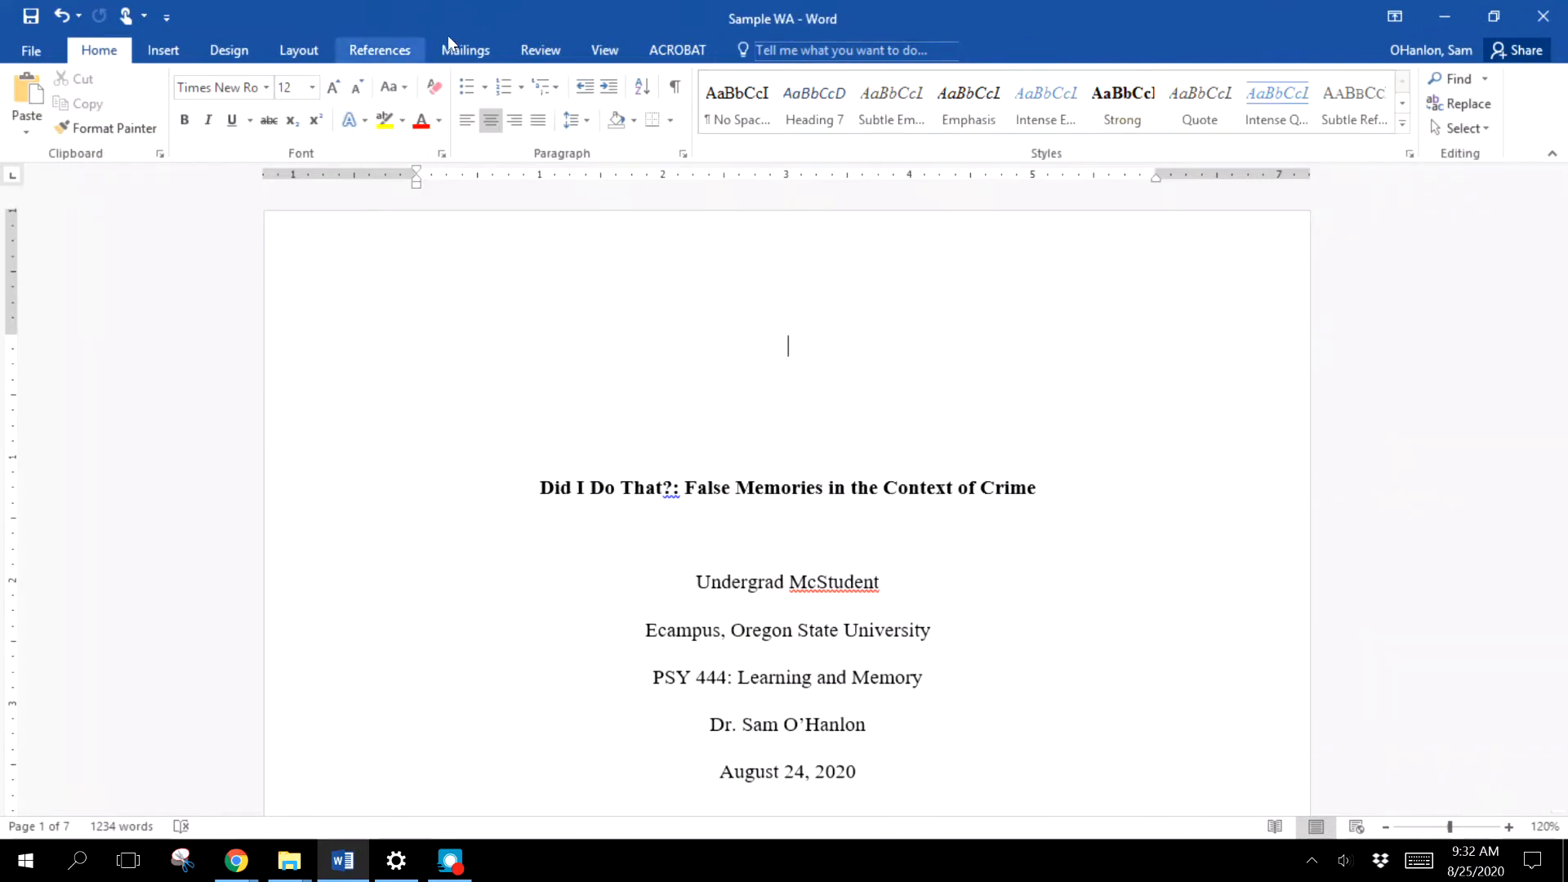
{"action": "left_click", "coordinate": [163, 52]}
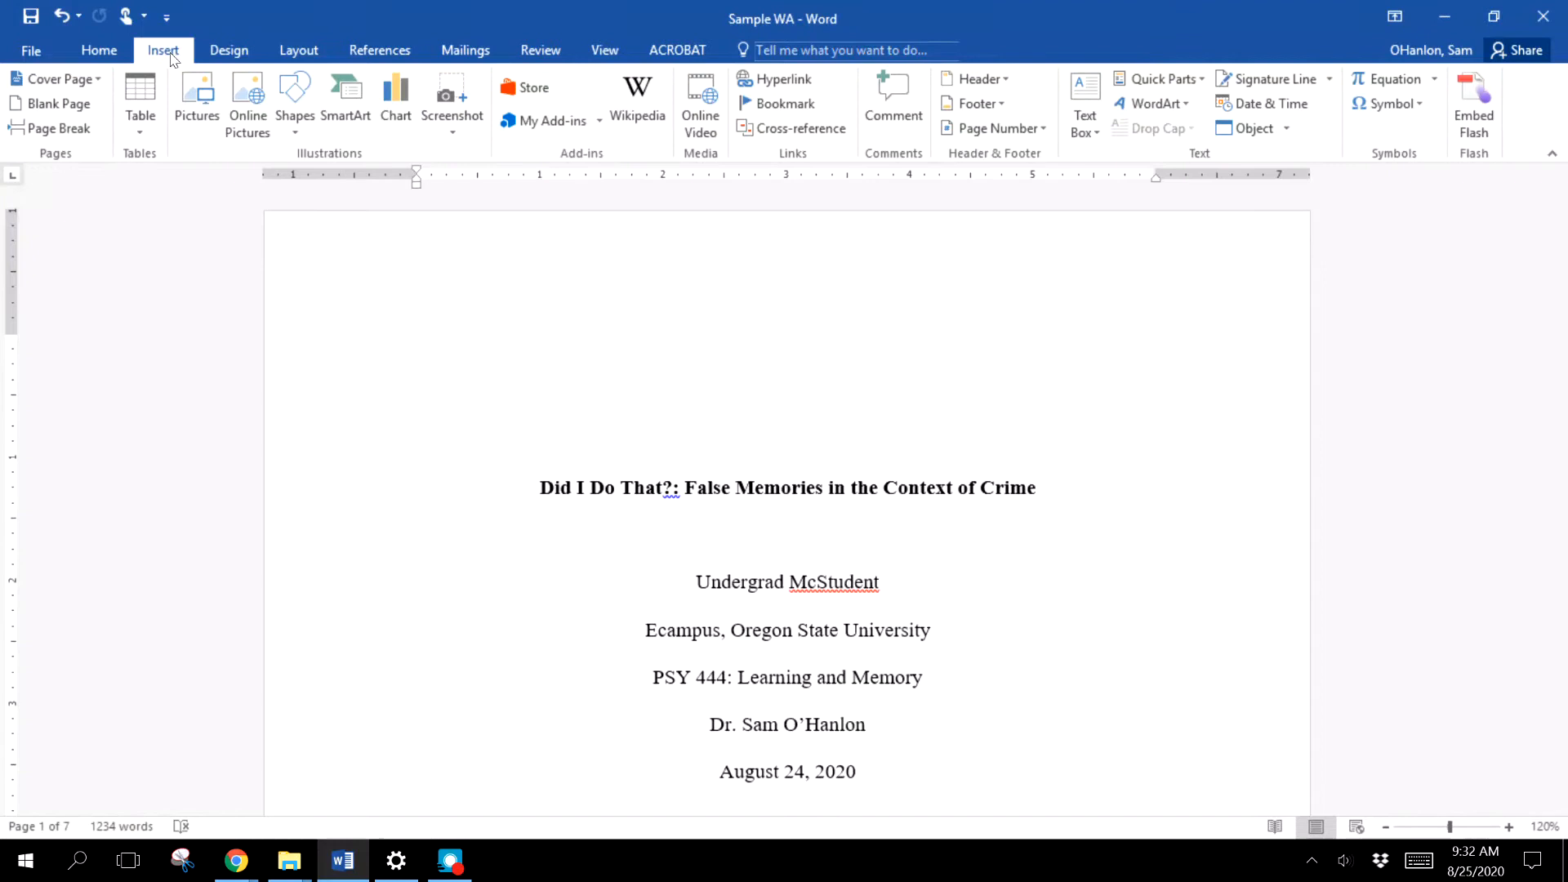
{"action": "left_click", "coordinate": [1049, 131]}
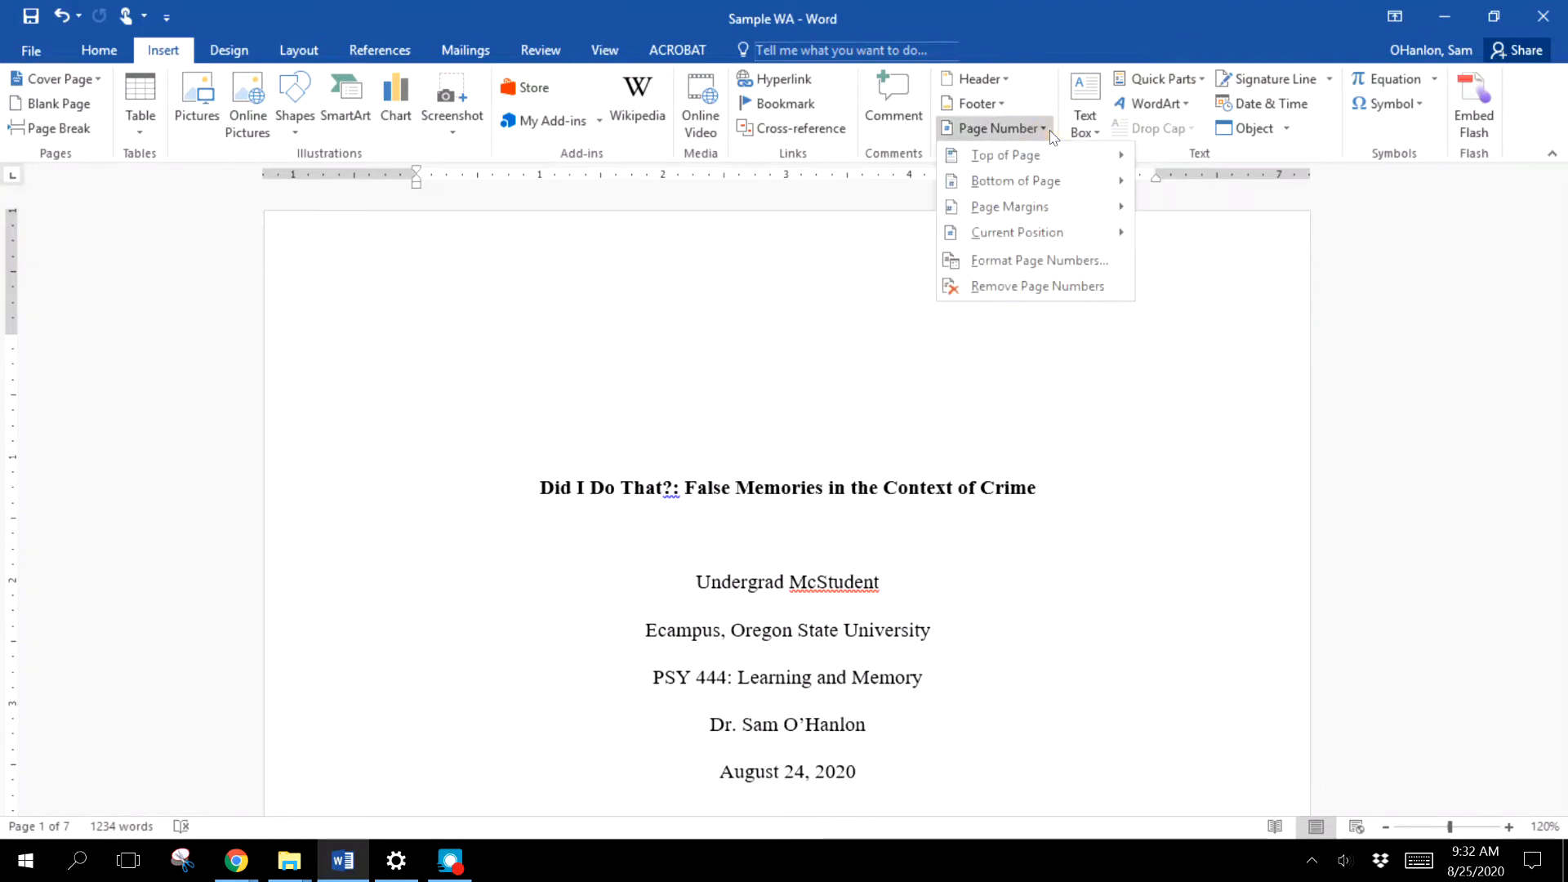
{"action": "left_click", "coordinate": [1049, 161]}
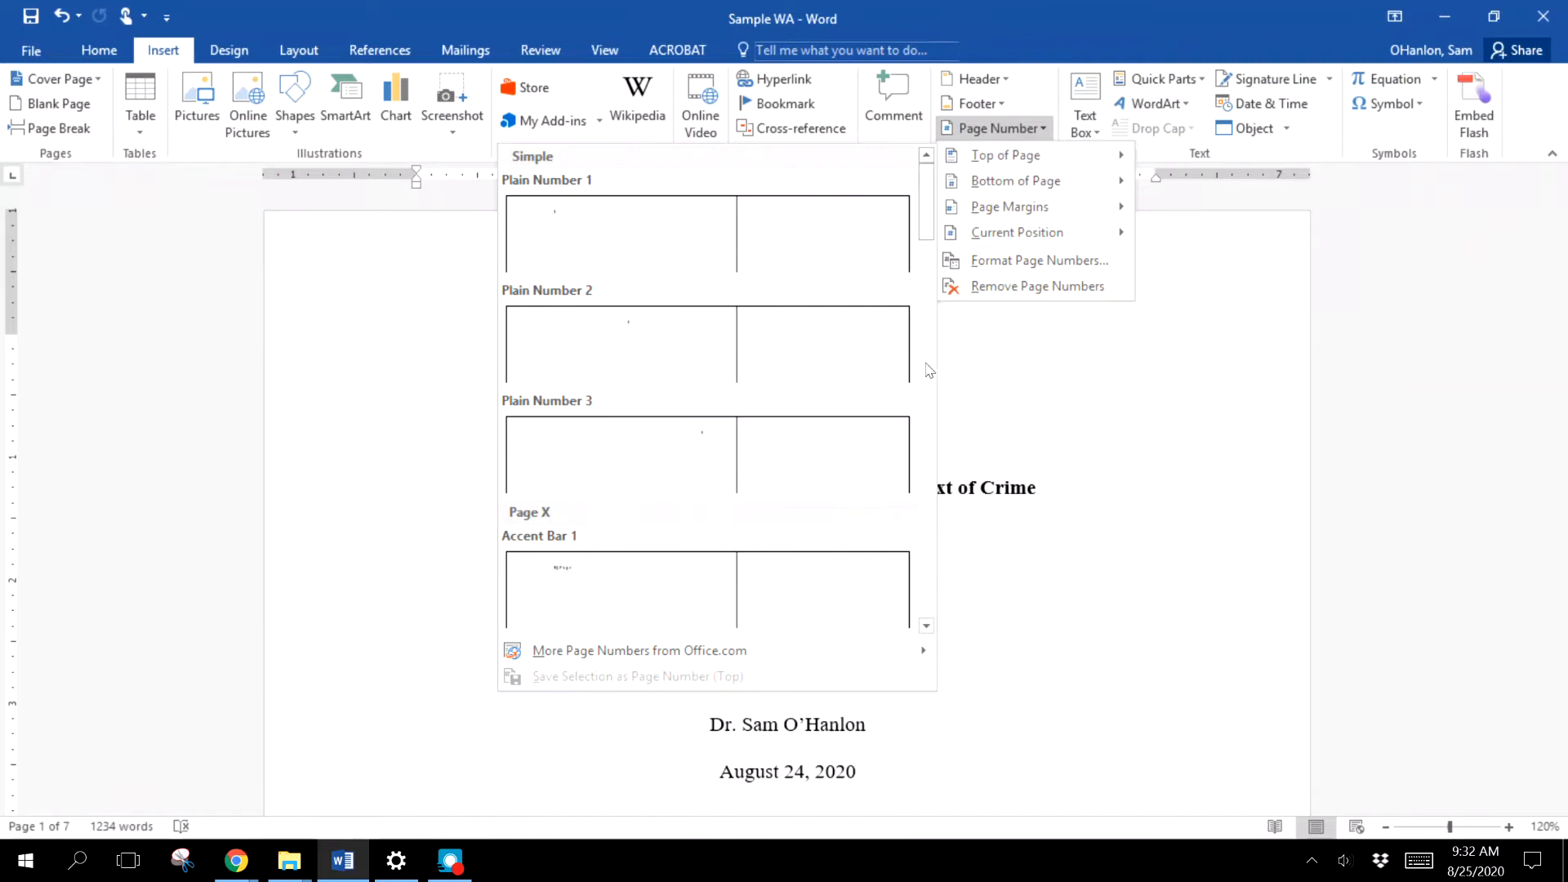
{"action": "left_click", "coordinate": [661, 465]}
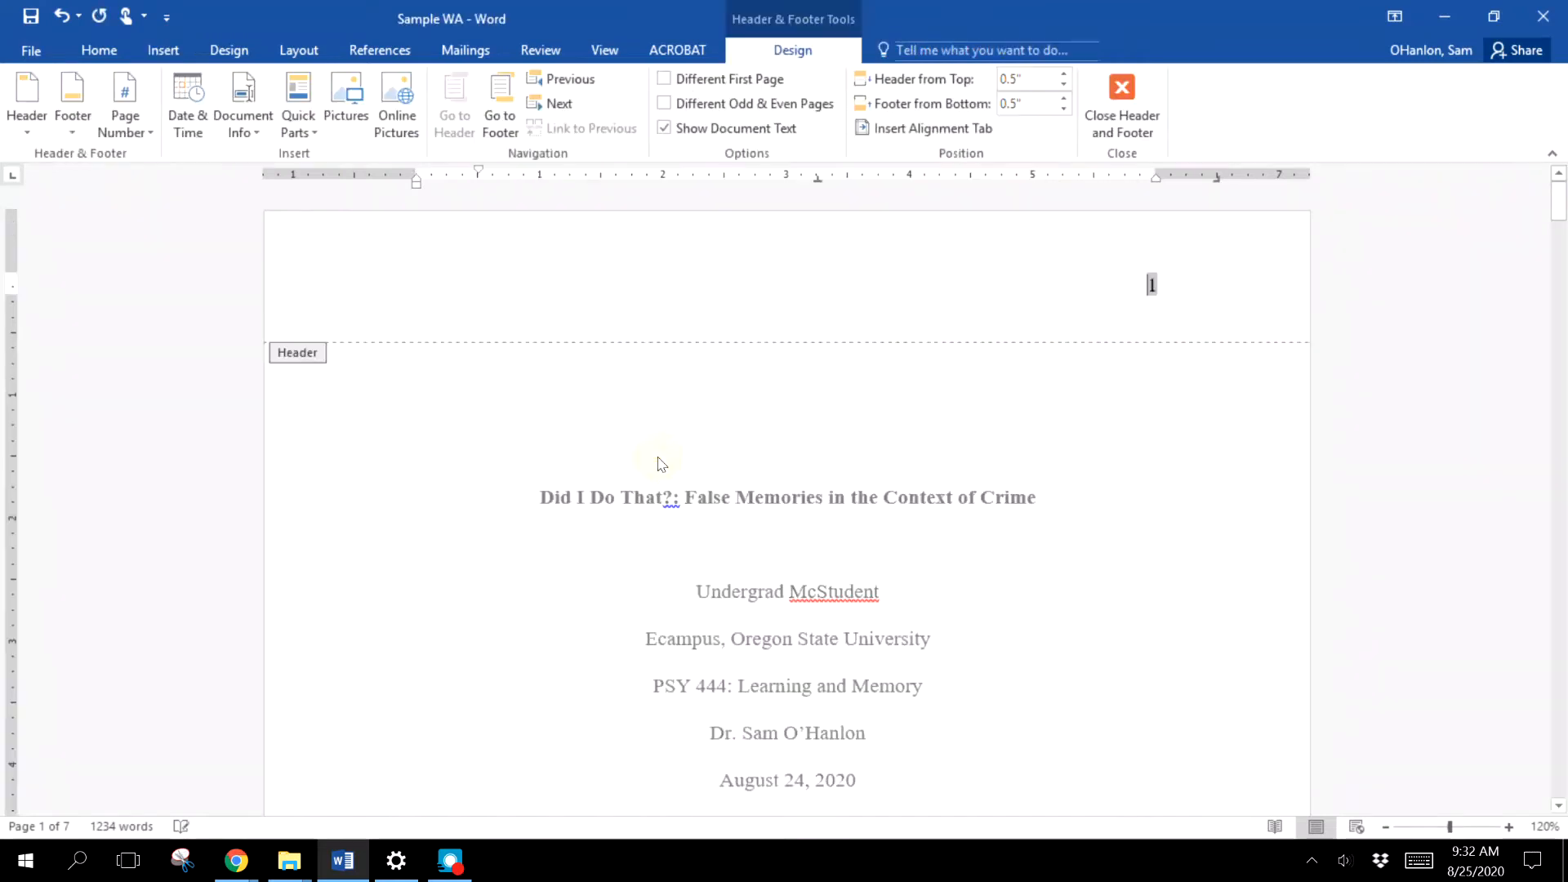
{"action": "left_click", "coordinate": [1179, 284]}
{"action": "double_click", "coordinate": [1152, 285]}
{"action": "left_click", "coordinate": [623, 492]}
{"action": "double_click", "coordinate": [623, 493]}
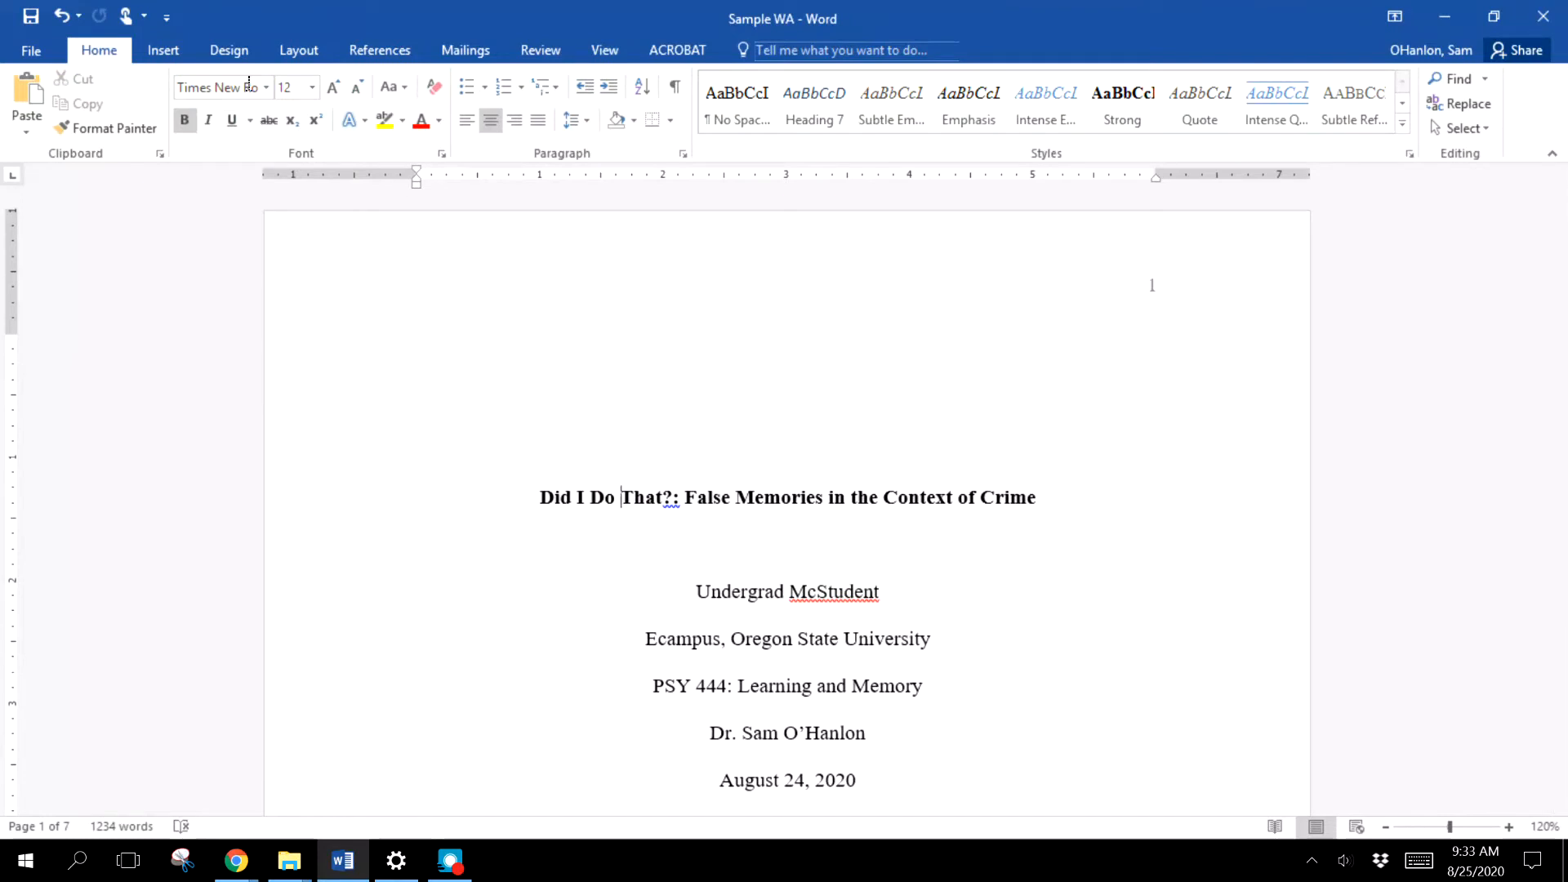
- Apply the Normal page margins of 1" on all sides
{"action": "left_click", "coordinate": [287, 52]}
{"action": "left_click", "coordinate": [37, 129]}
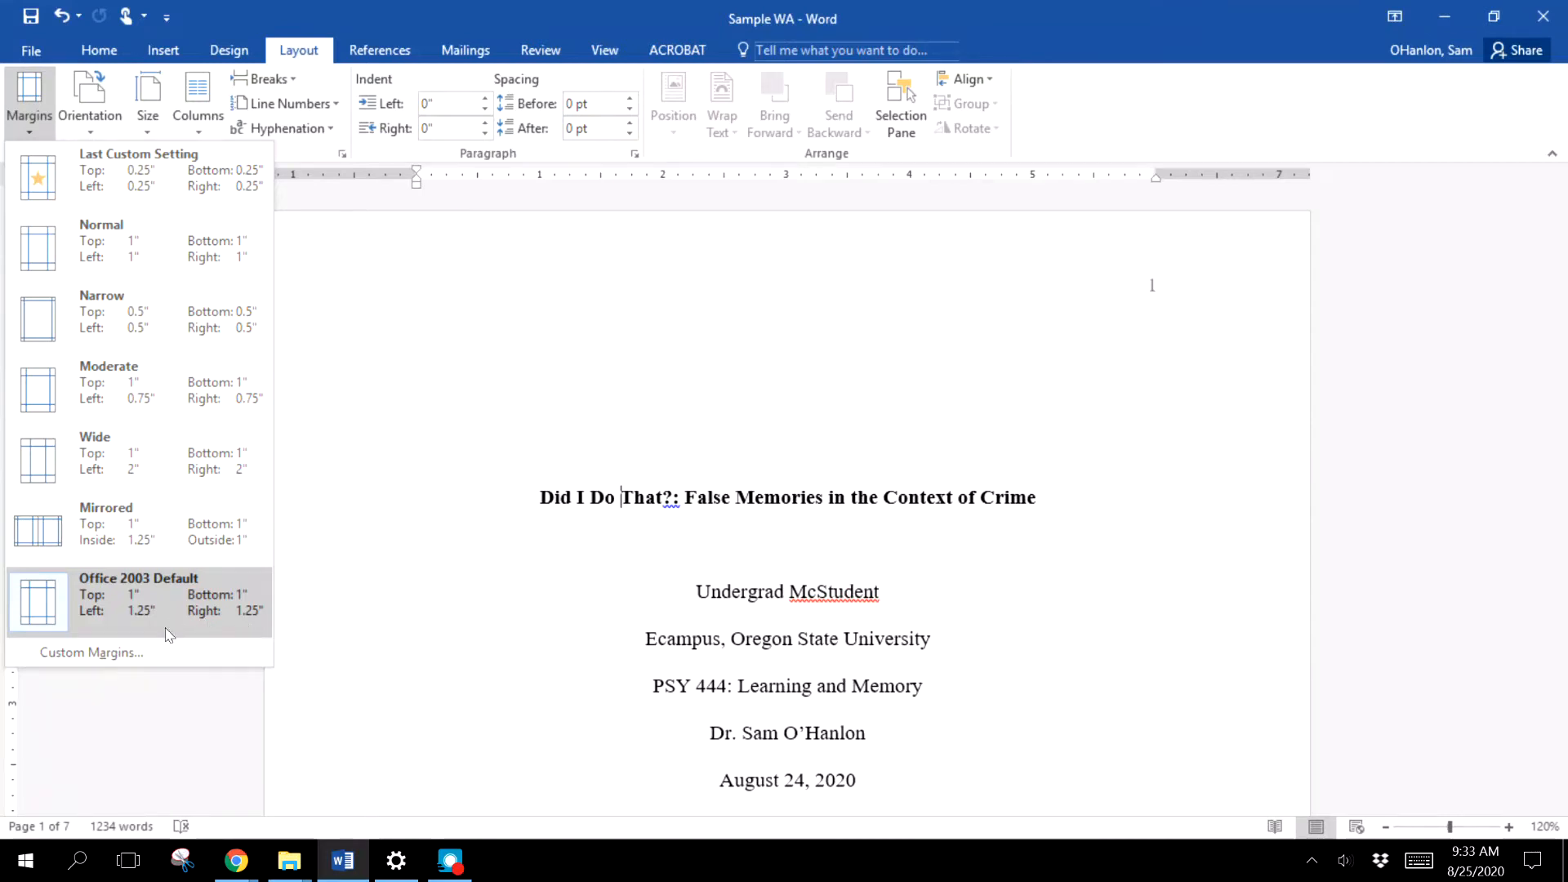
{"action": "left_click", "coordinate": [225, 260]}
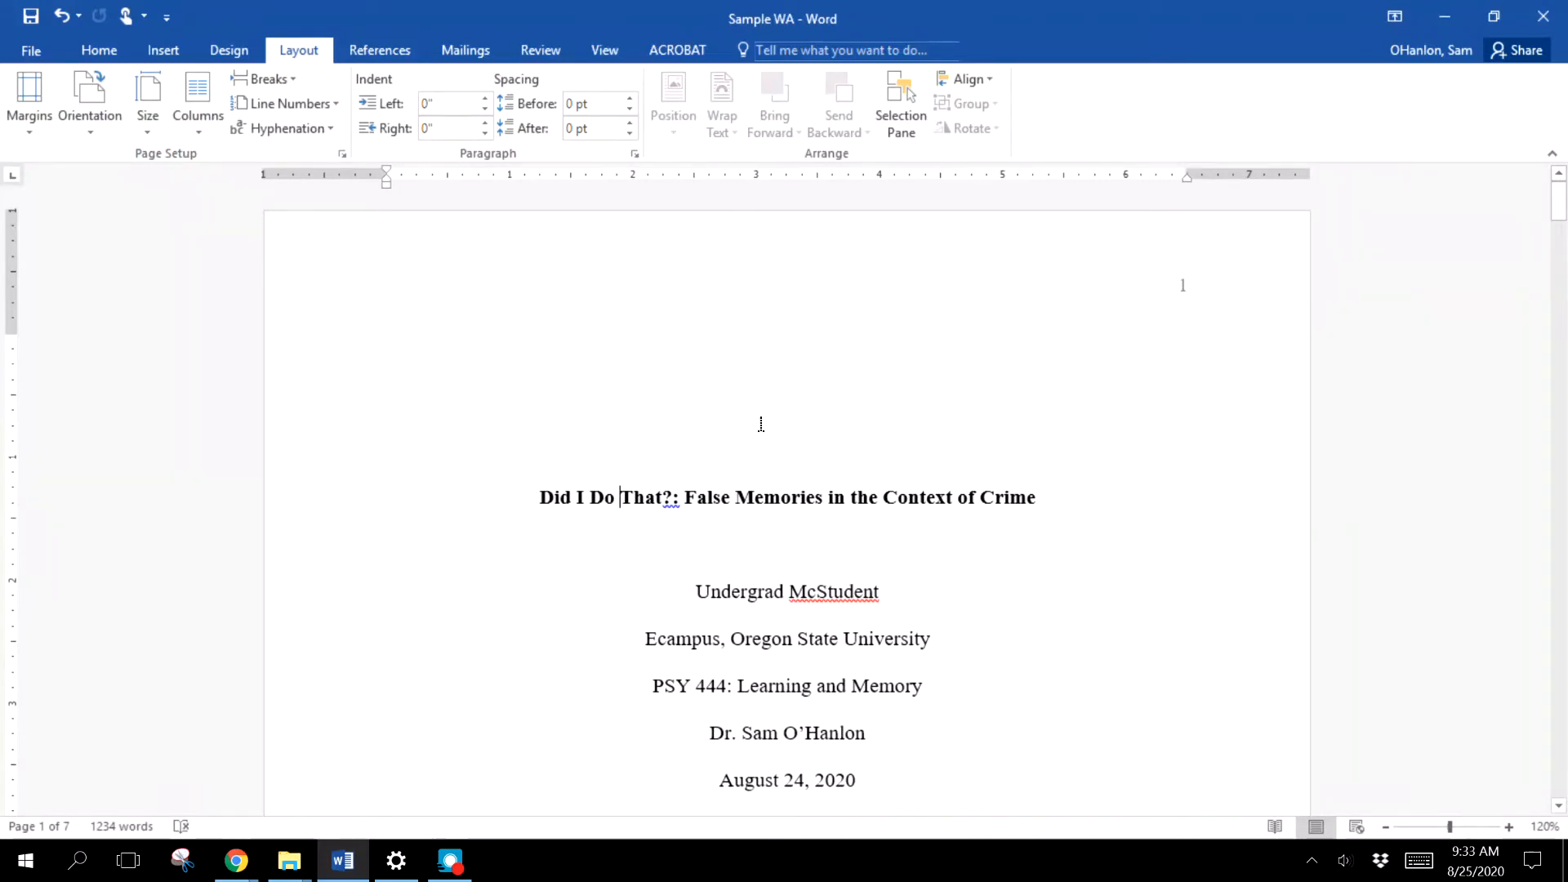
- Set the proofing writing style to Grammar & Style in the Word options
{"action": "left_click", "coordinate": [38, 52]}
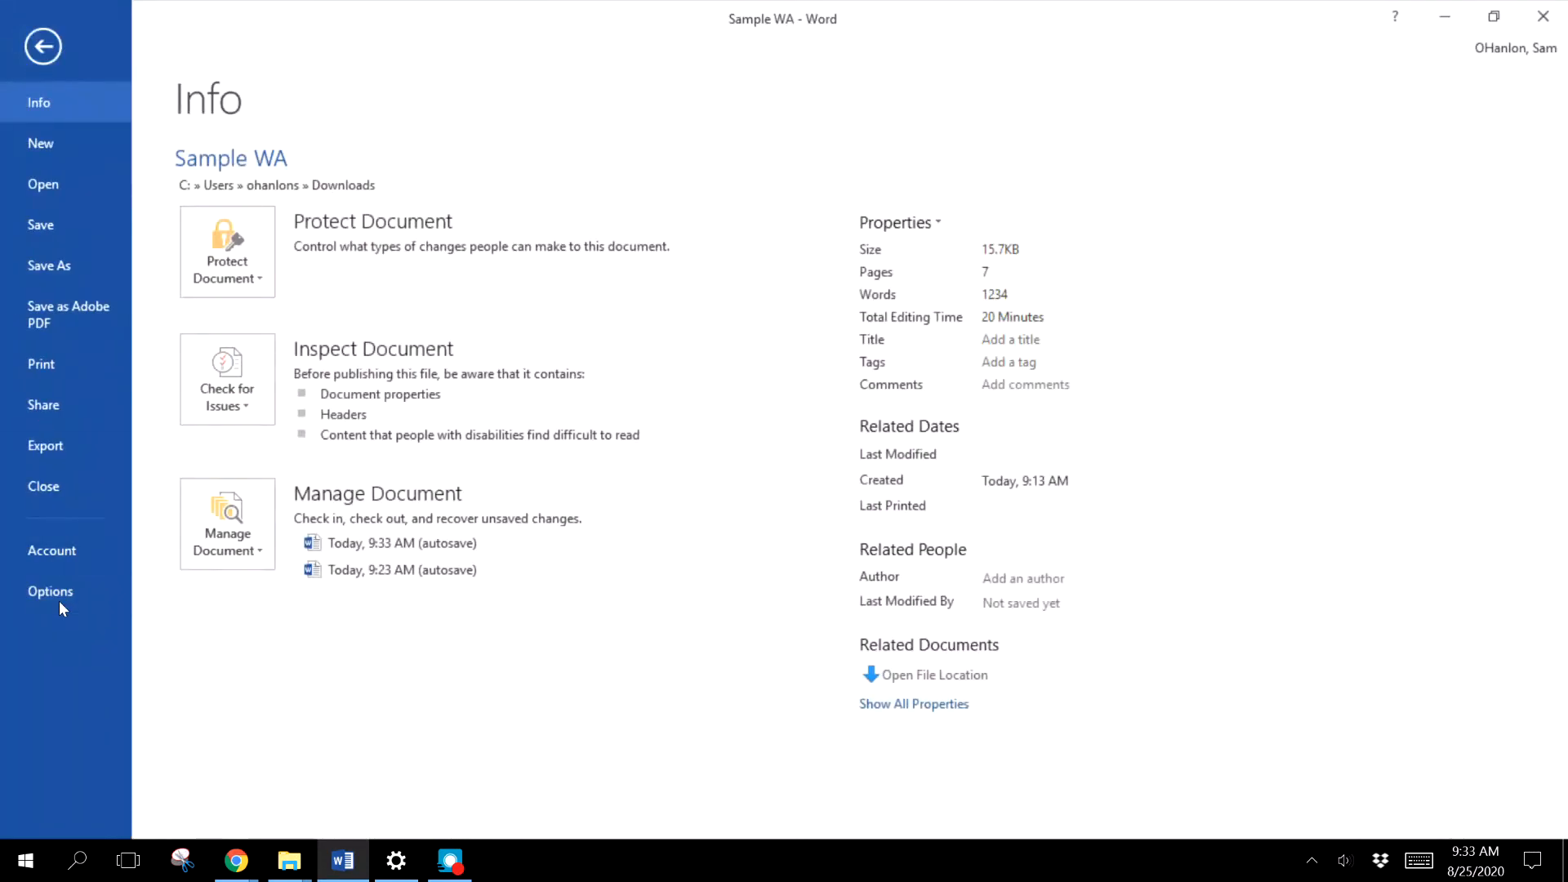
{"action": "left_click", "coordinate": [59, 597]}
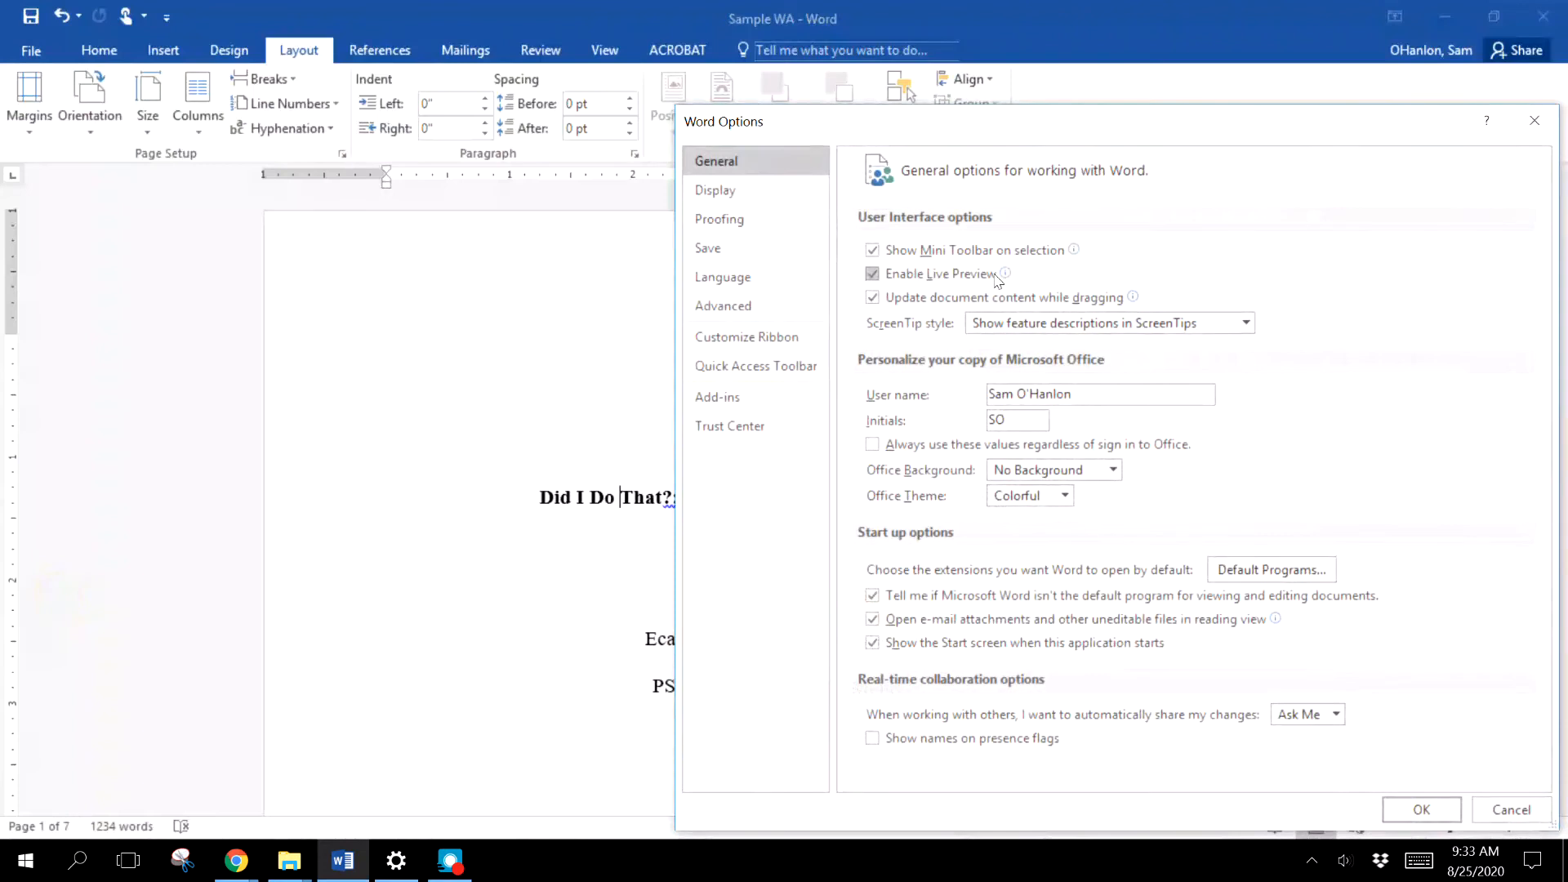
{"action": "left_click_drag", "start_coordinate": [1374, 140], "coordinate": [985, 88]}
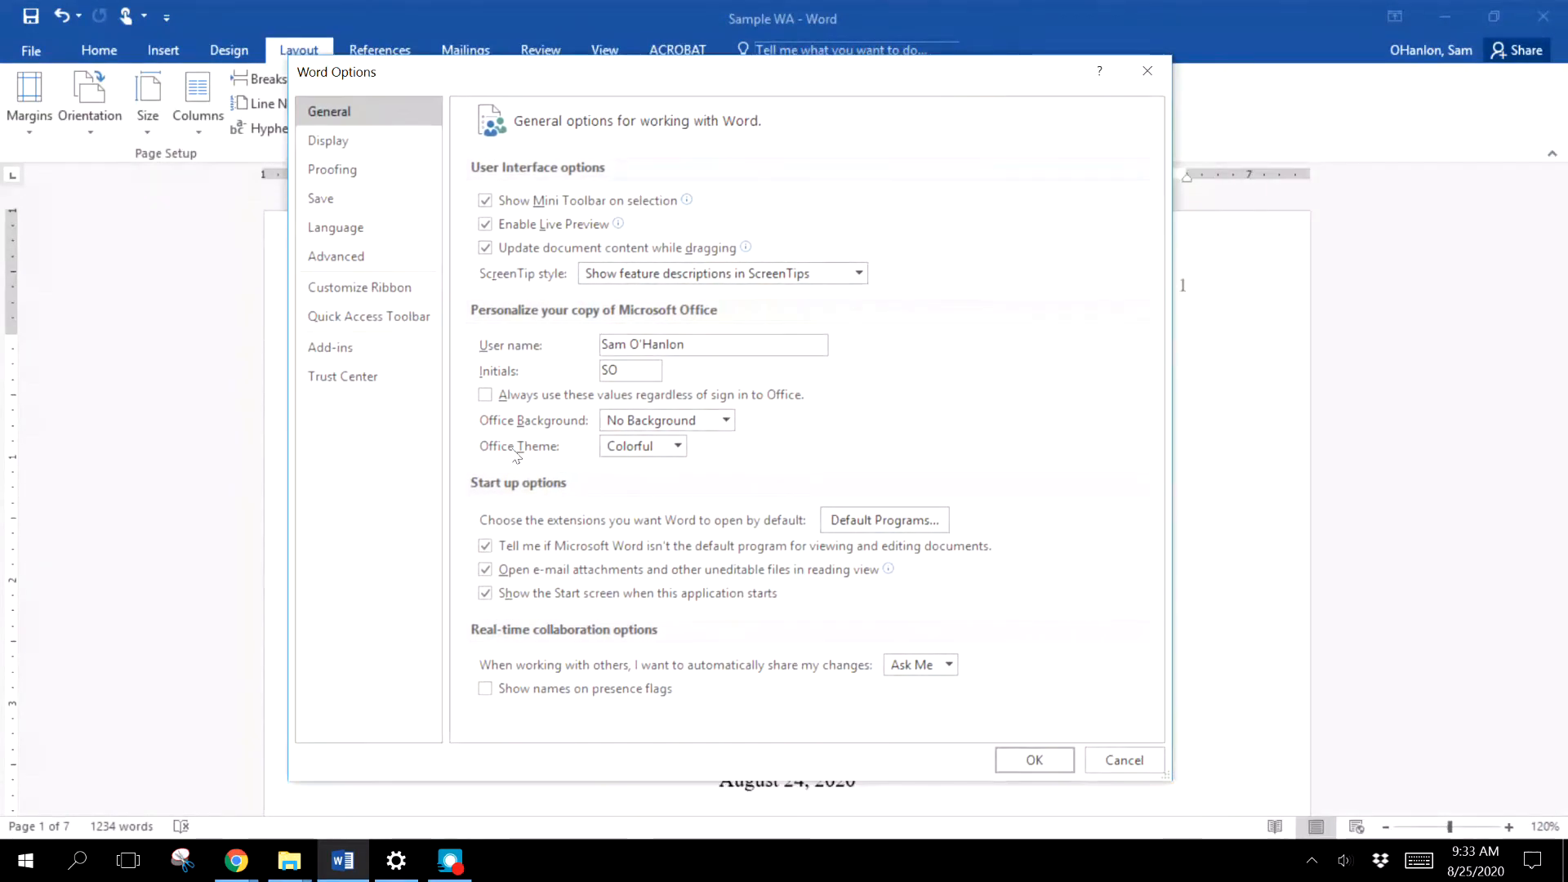
{"action": "left_click", "coordinate": [341, 176]}
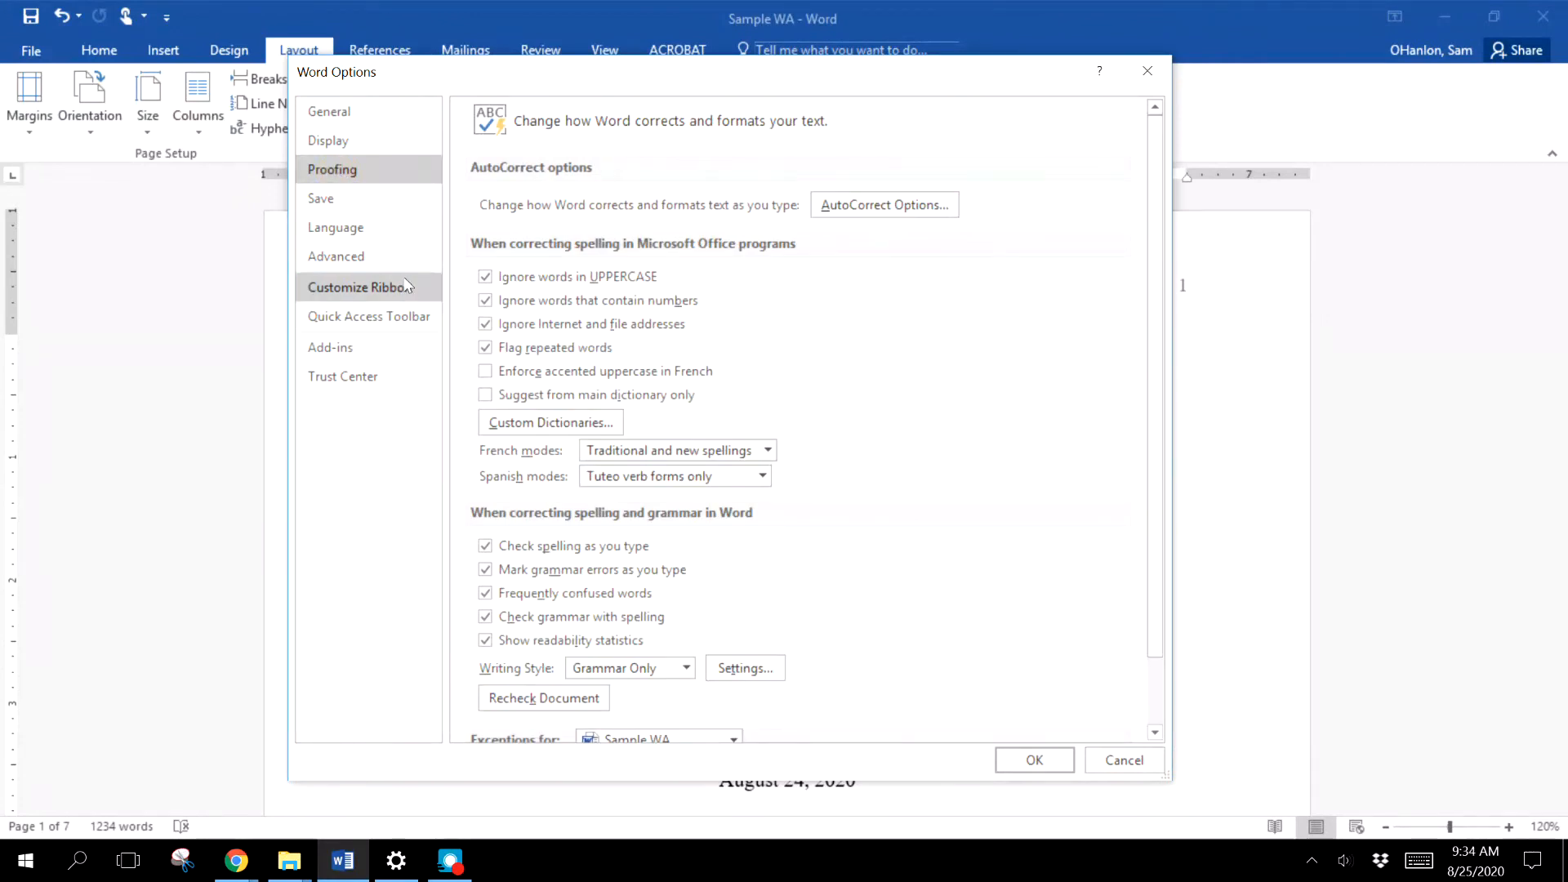
{"action": "scroll", "coordinate": [915, 572], "scroll_direction": "down", "scroll_amount": 1}
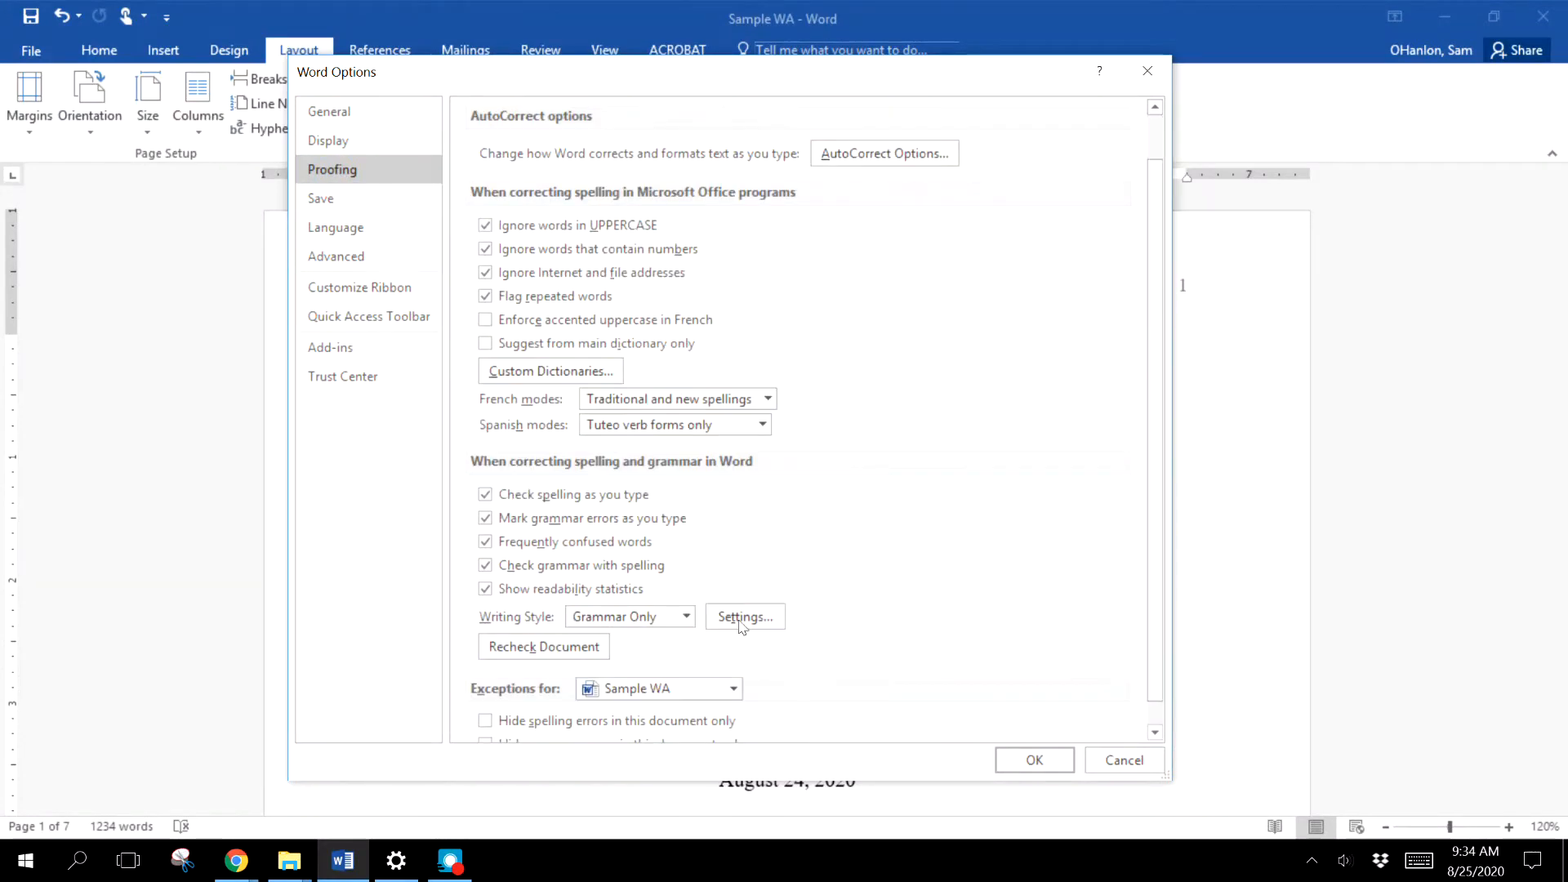
{"action": "left_click", "coordinate": [687, 617]}
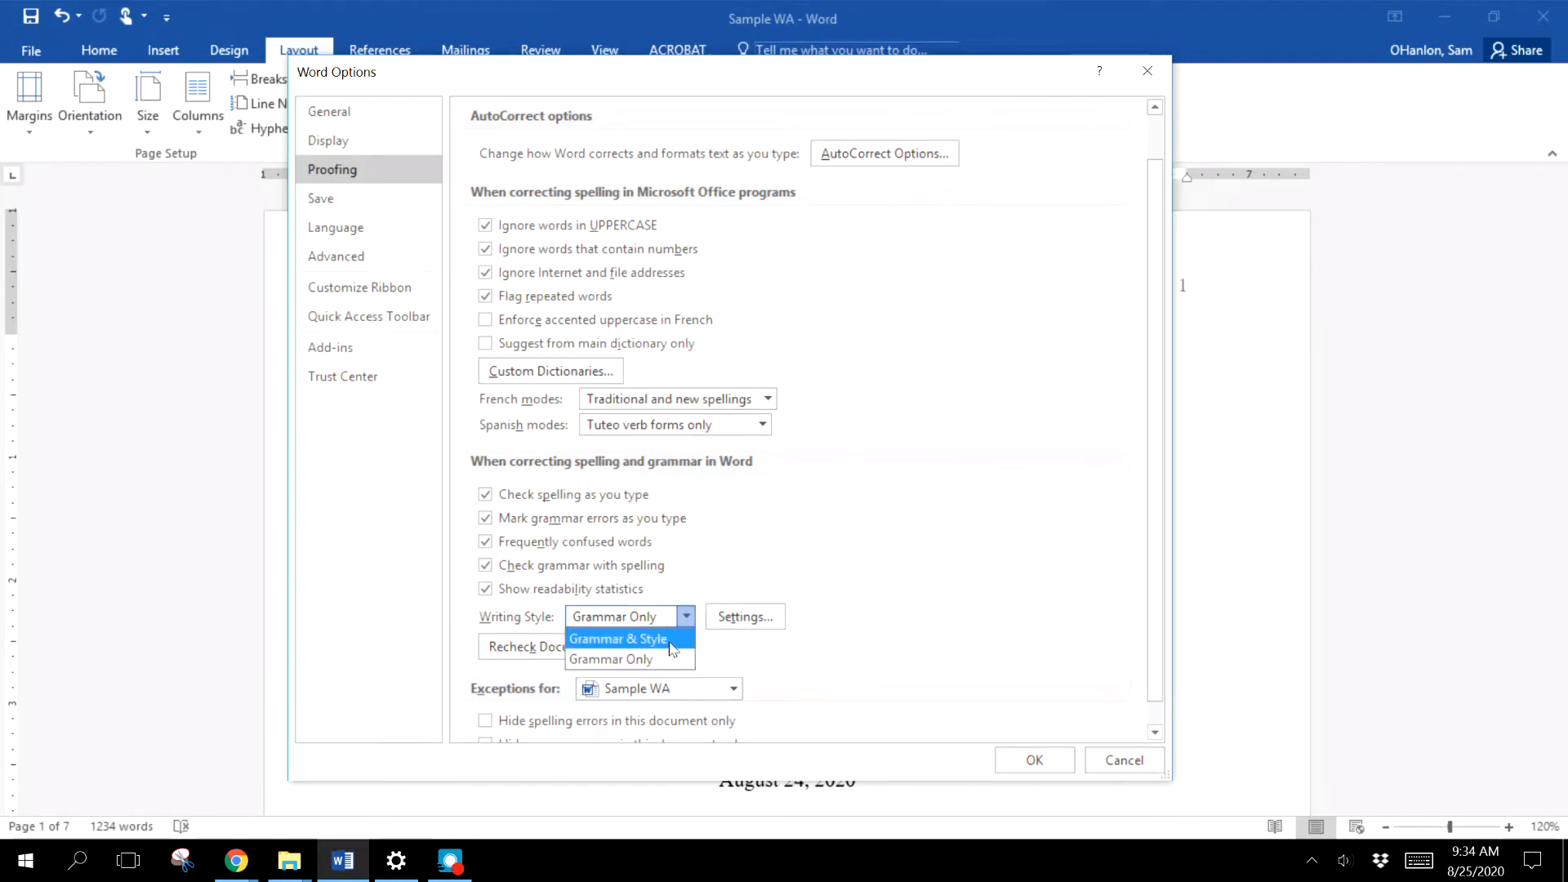
{"action": "left_click", "coordinate": [676, 645]}
- Turn on the Passive sentences check in the grammar and style settings and apply the Word options
{"action": "left_click", "coordinate": [746, 619]}
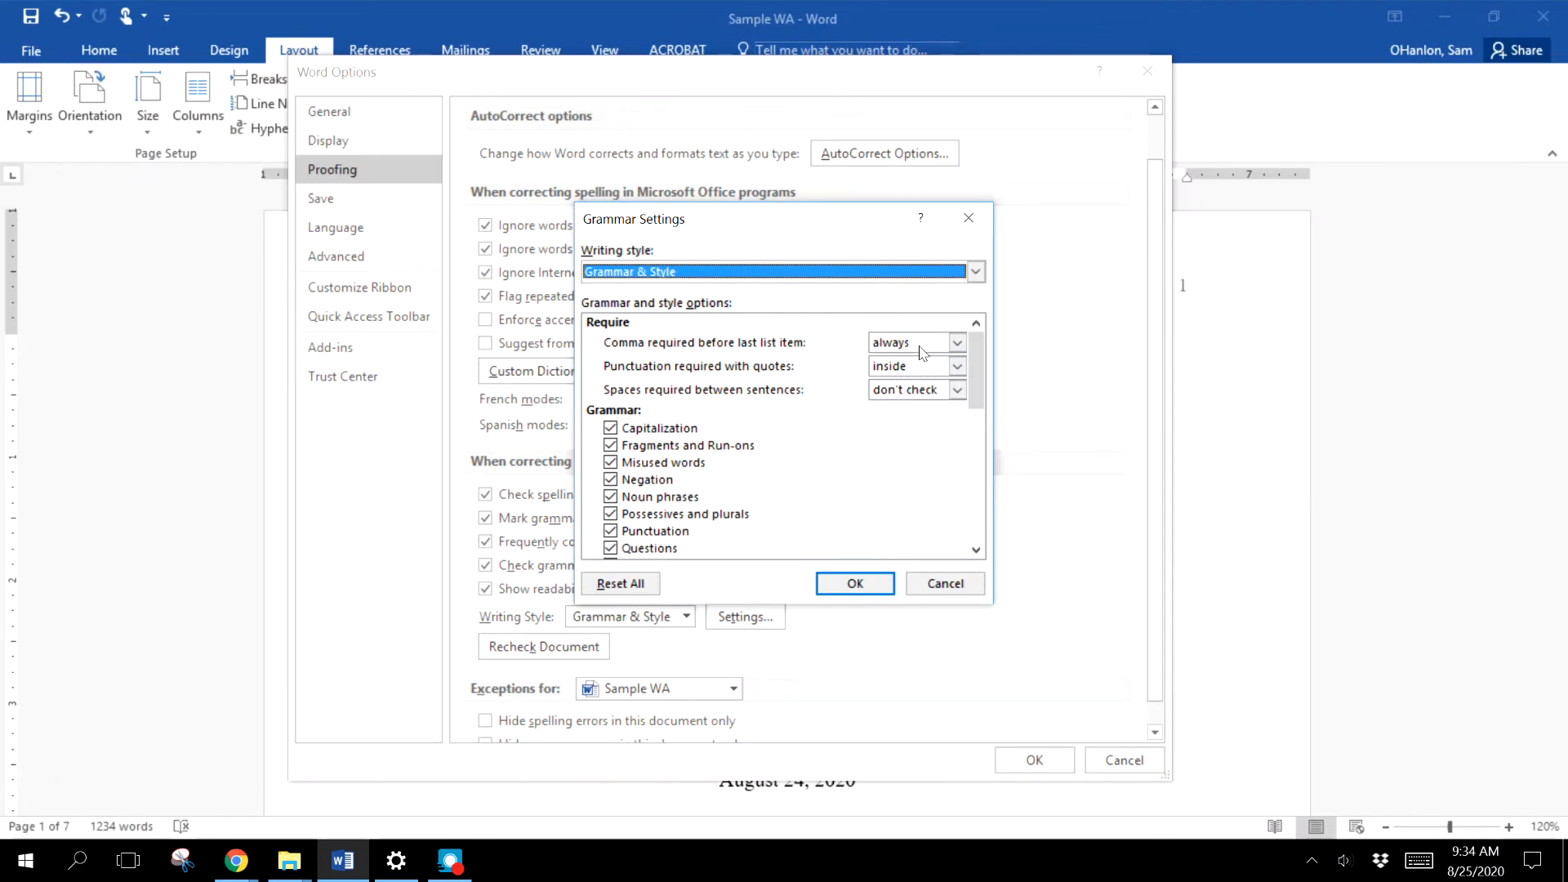
{"action": "left_click", "coordinate": [607, 374]}
{"action": "left_click", "coordinate": [758, 364]}
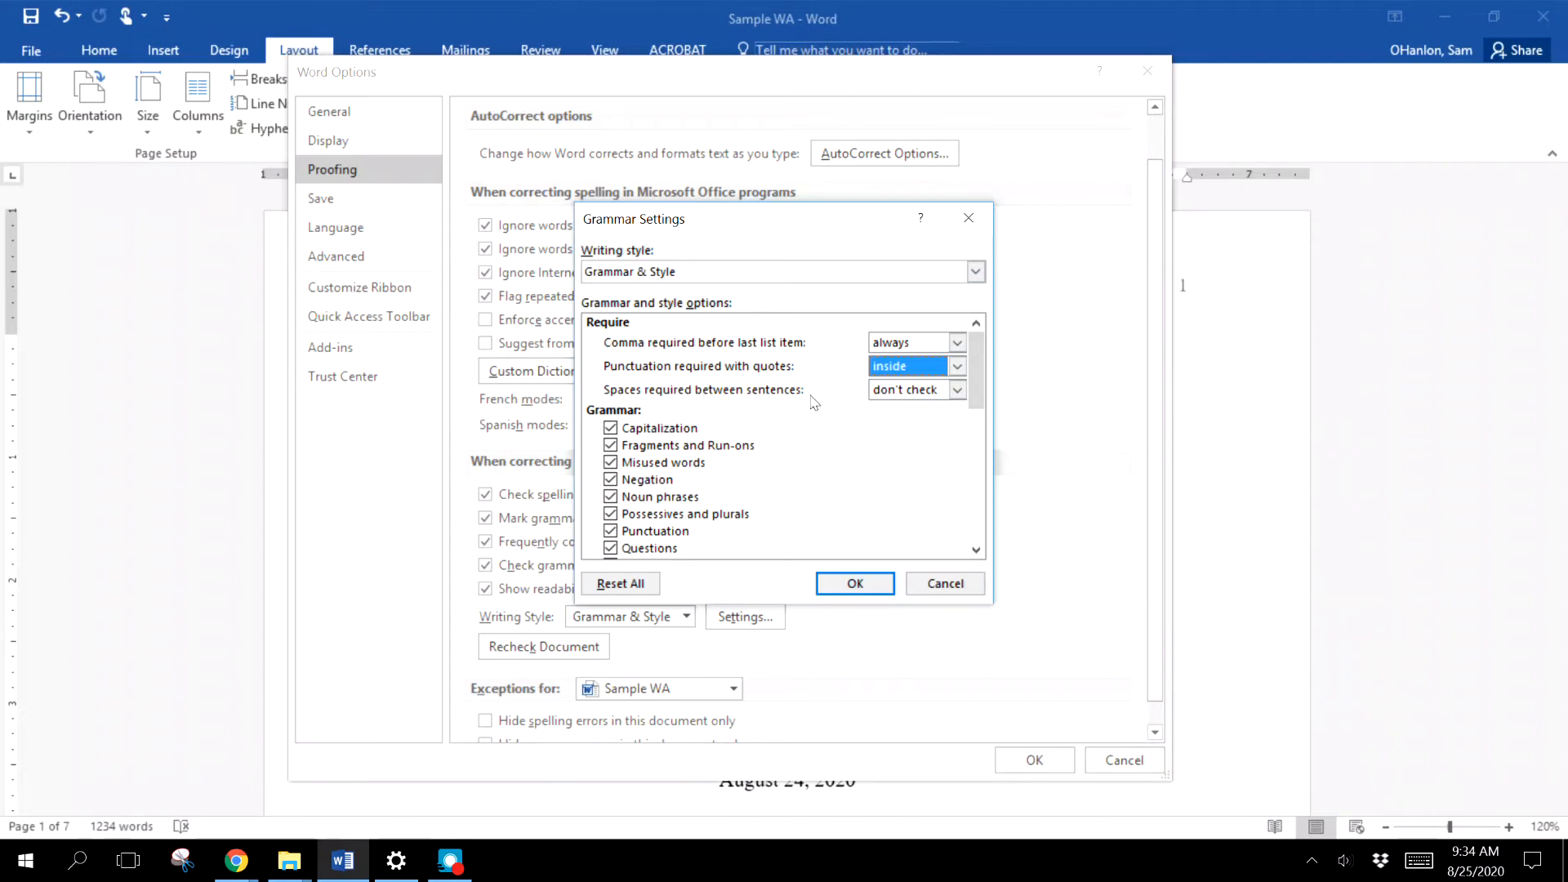
{"action": "left_click", "coordinate": [955, 391]}
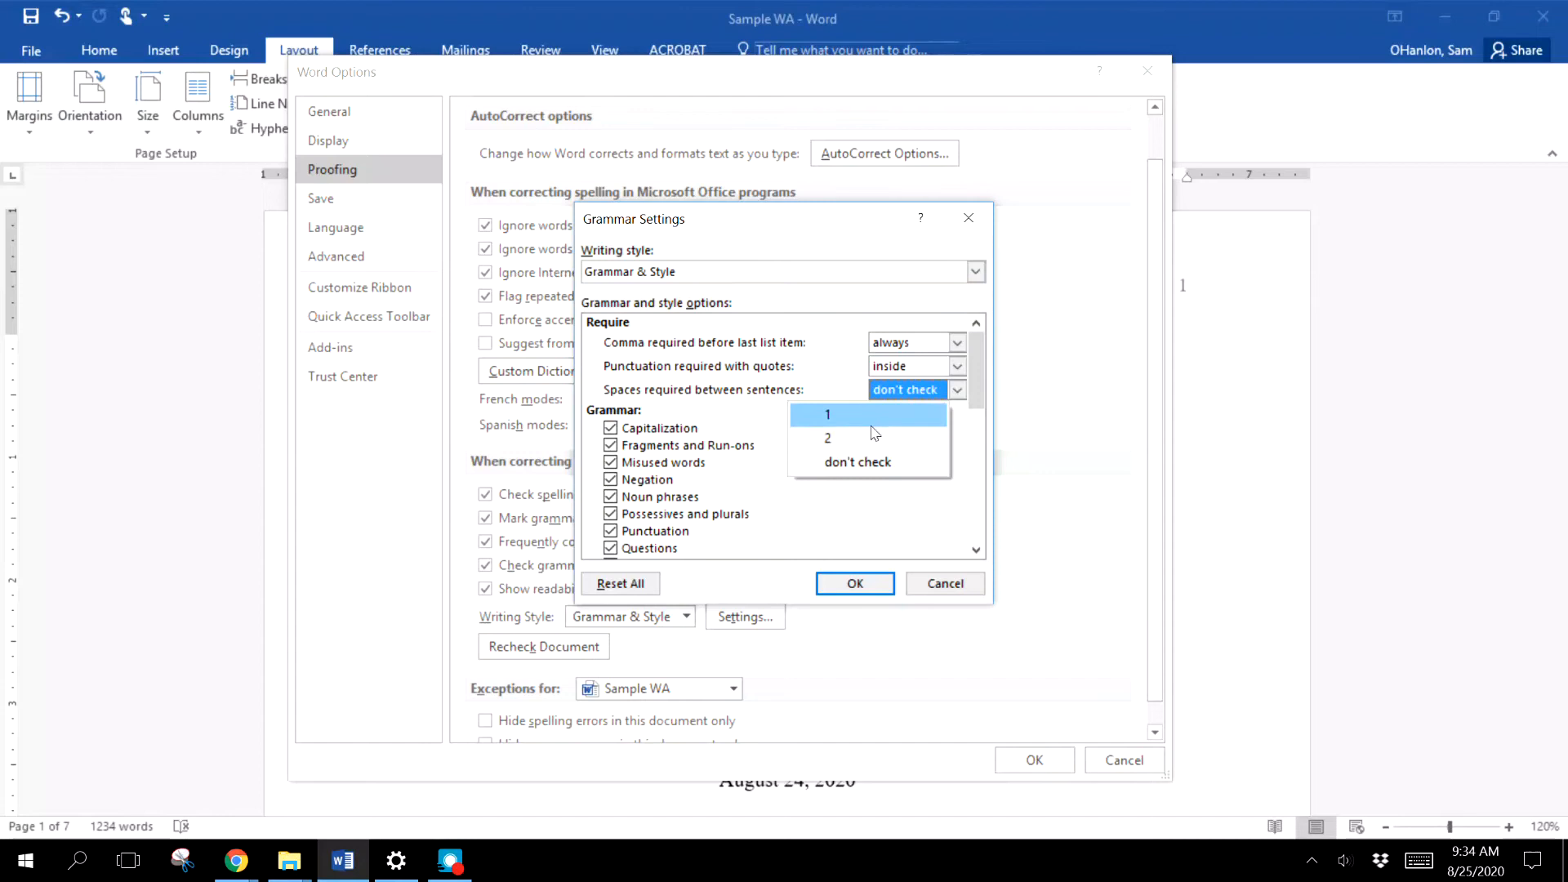
{"action": "left_click", "coordinate": [707, 387]}
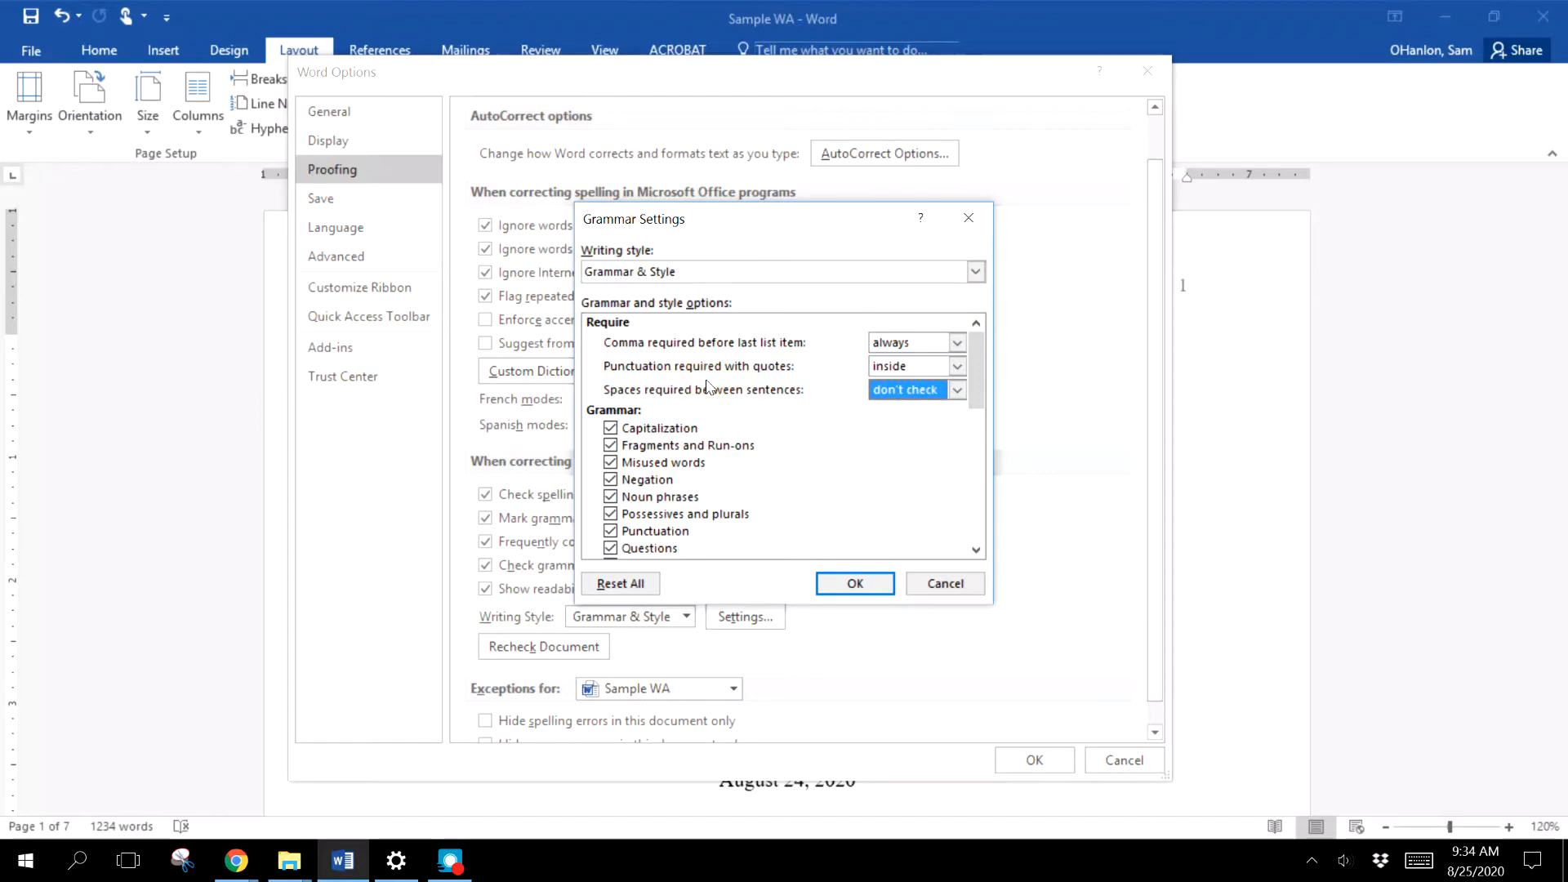
{"action": "scroll", "coordinate": [698, 449], "scroll_direction": "down", "scroll_amount": 1}
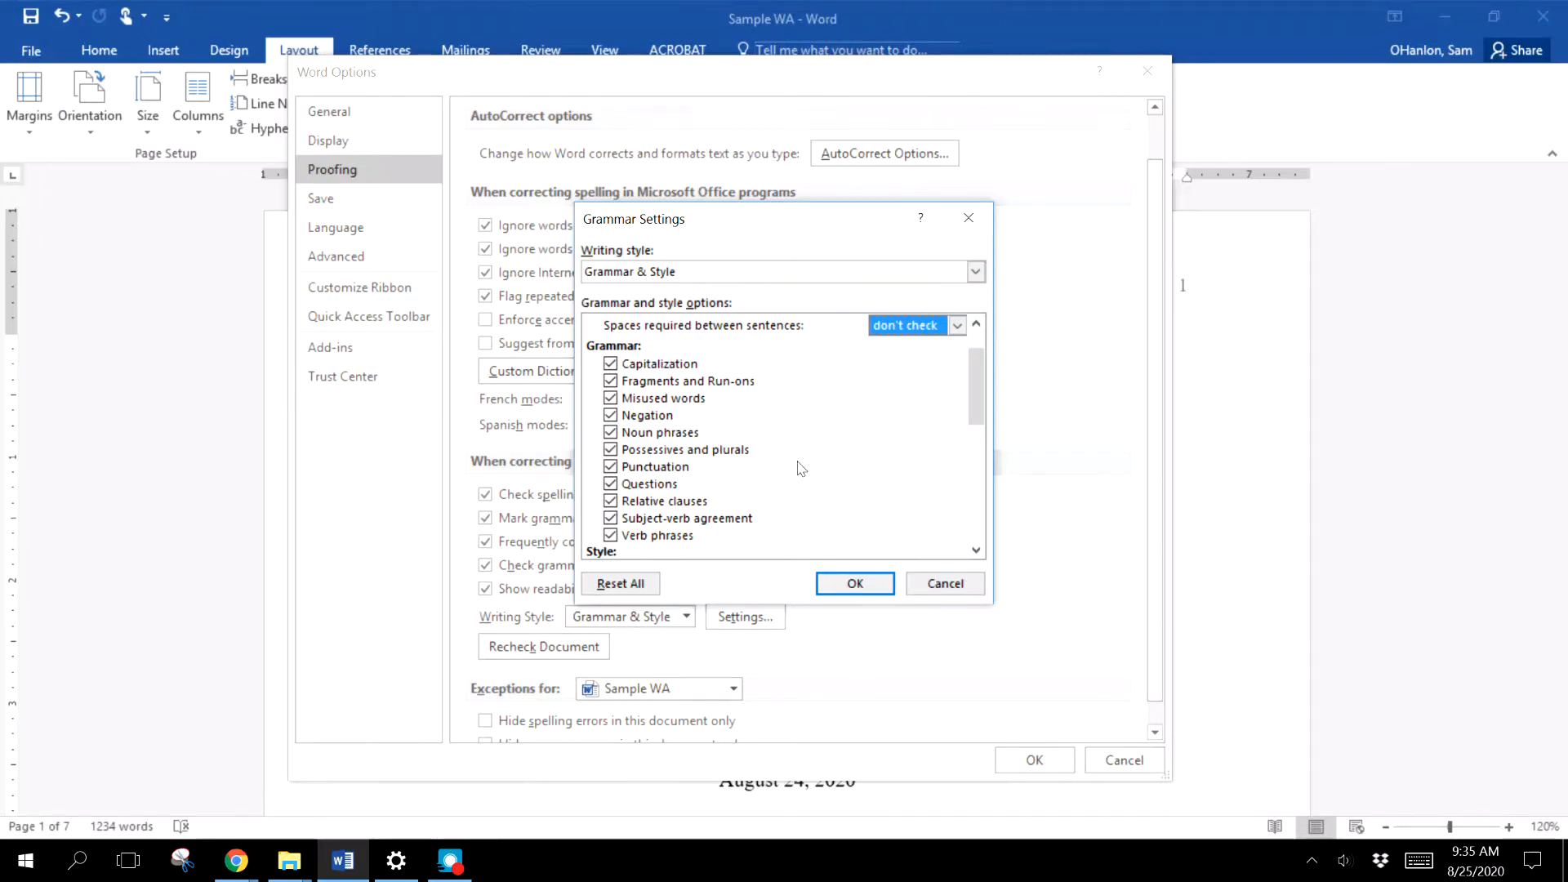
{"action": "scroll", "coordinate": [811, 432], "scroll_direction": "down", "scroll_amount": 4}
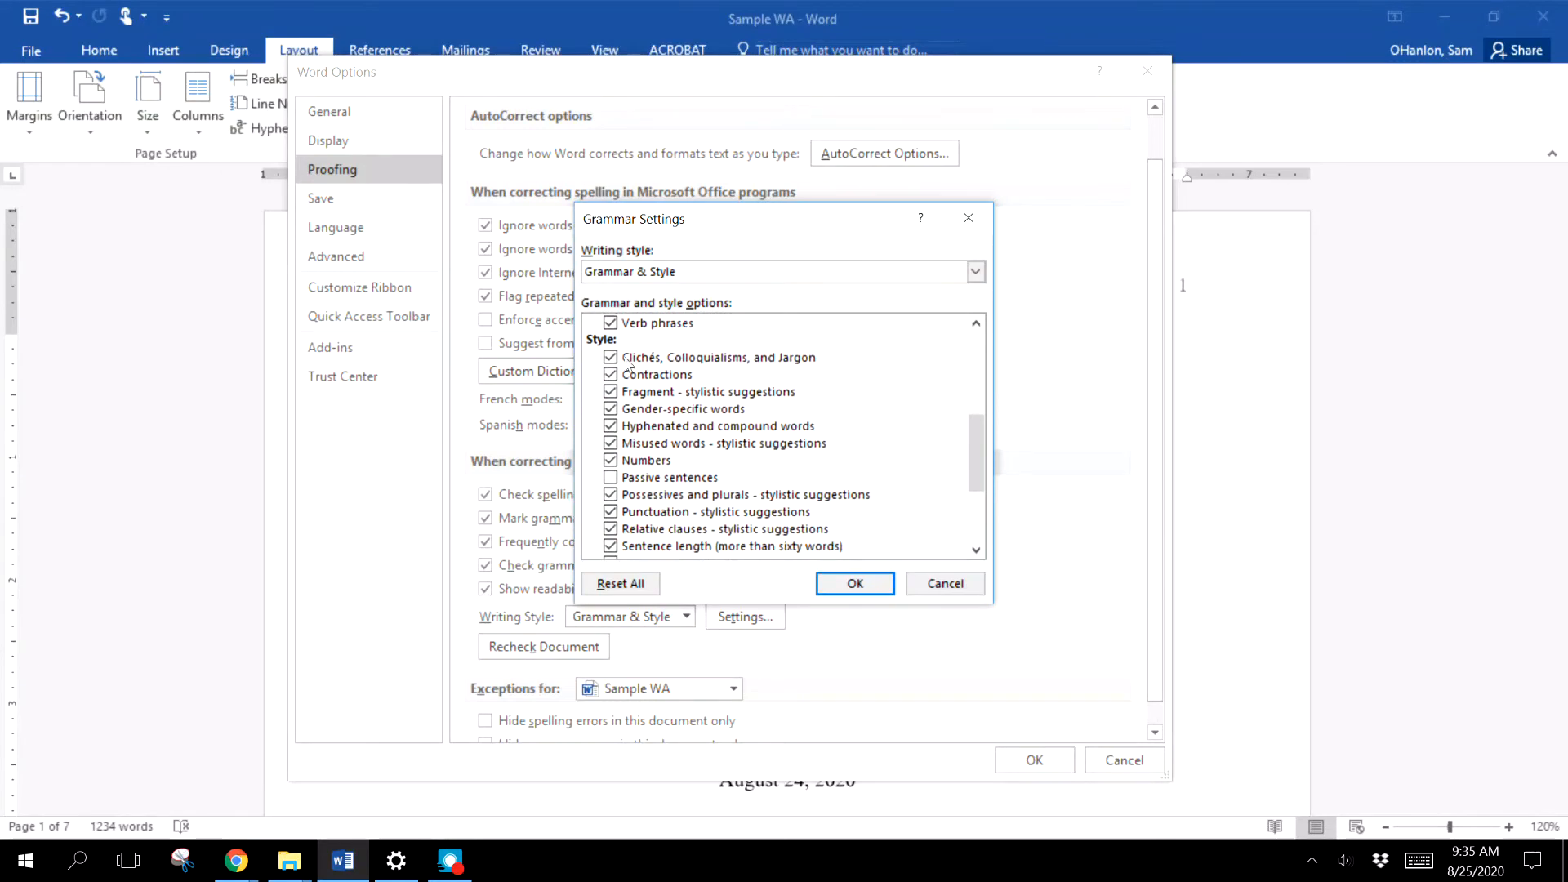
{"action": "left_click", "coordinate": [610, 477]}
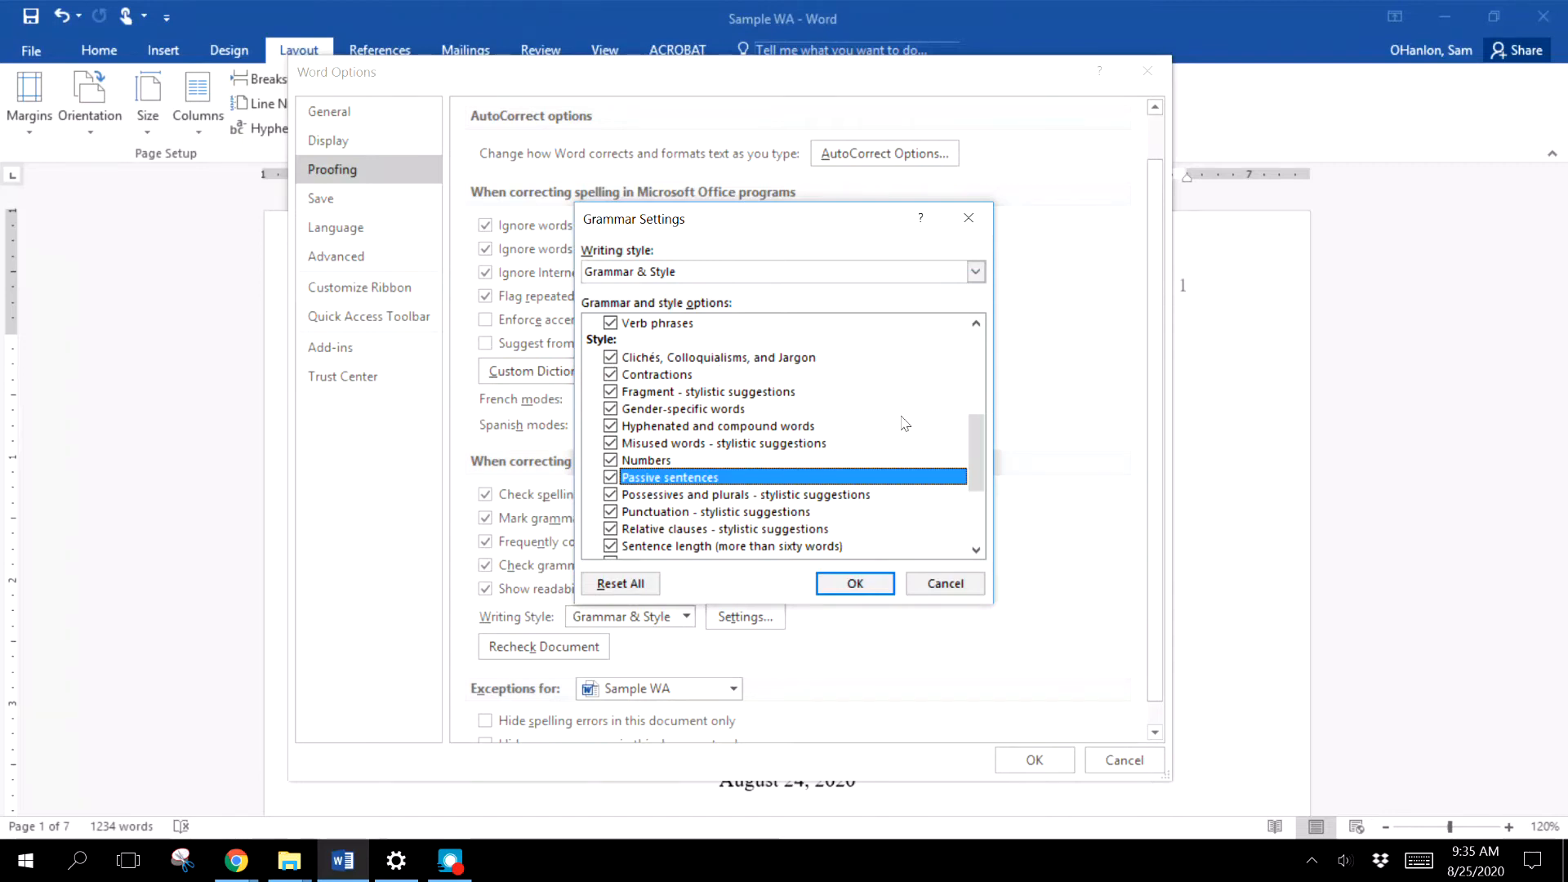
{"action": "scroll", "coordinate": [905, 423], "scroll_direction": "down", "scroll_amount": 3}
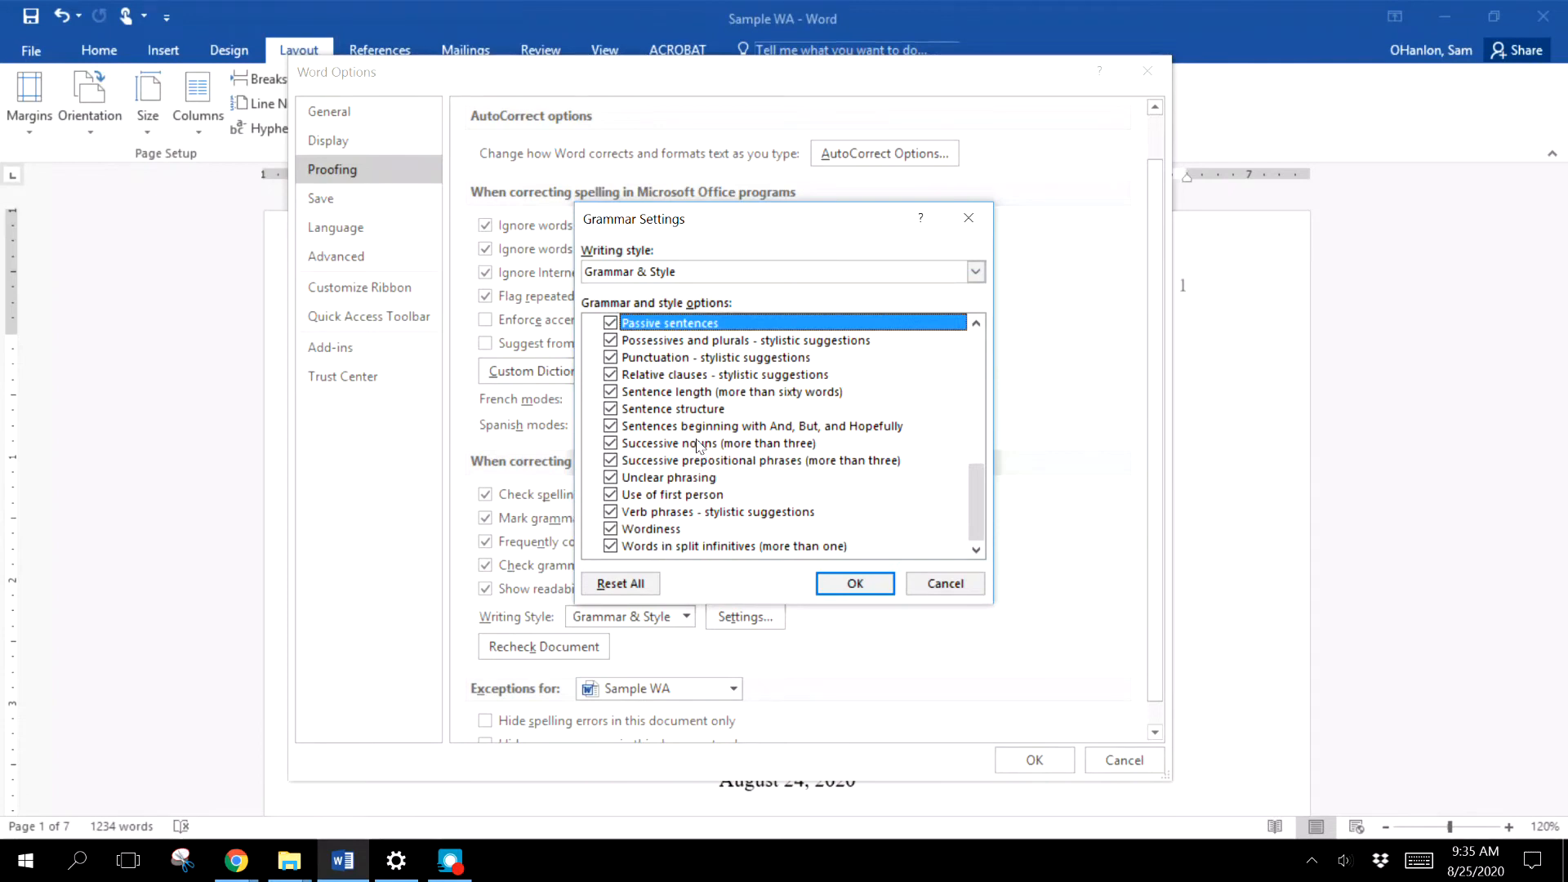
{"action": "scroll", "coordinate": [700, 449], "scroll_direction": "up", "scroll_amount": 3}
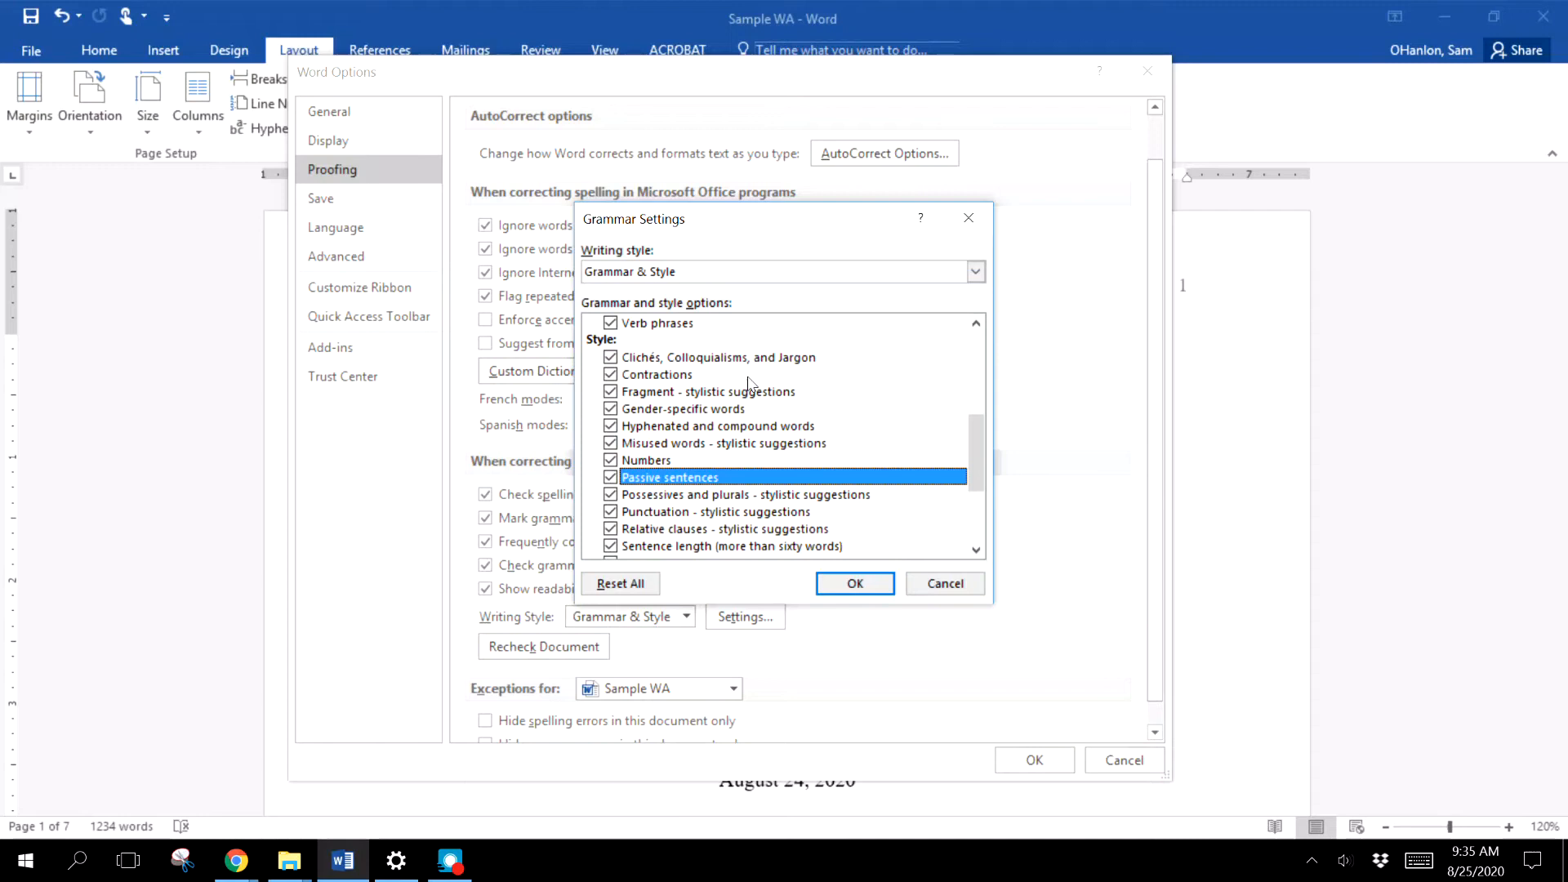
{"action": "scroll", "coordinate": [750, 382], "scroll_direction": "down", "scroll_amount": 2}
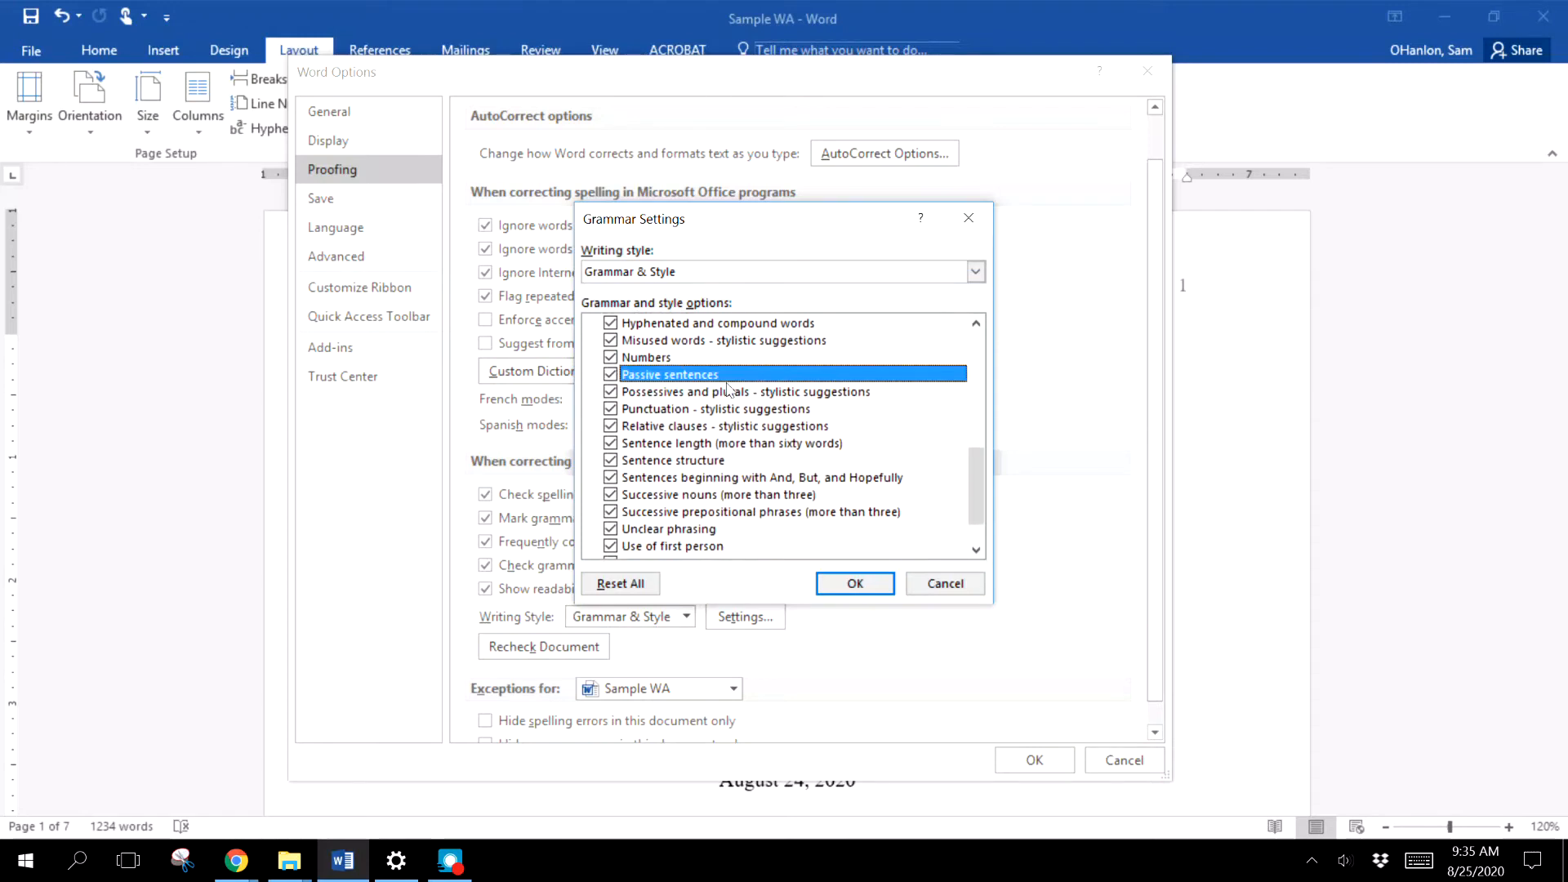
{"action": "left_click", "coordinate": [852, 585]}
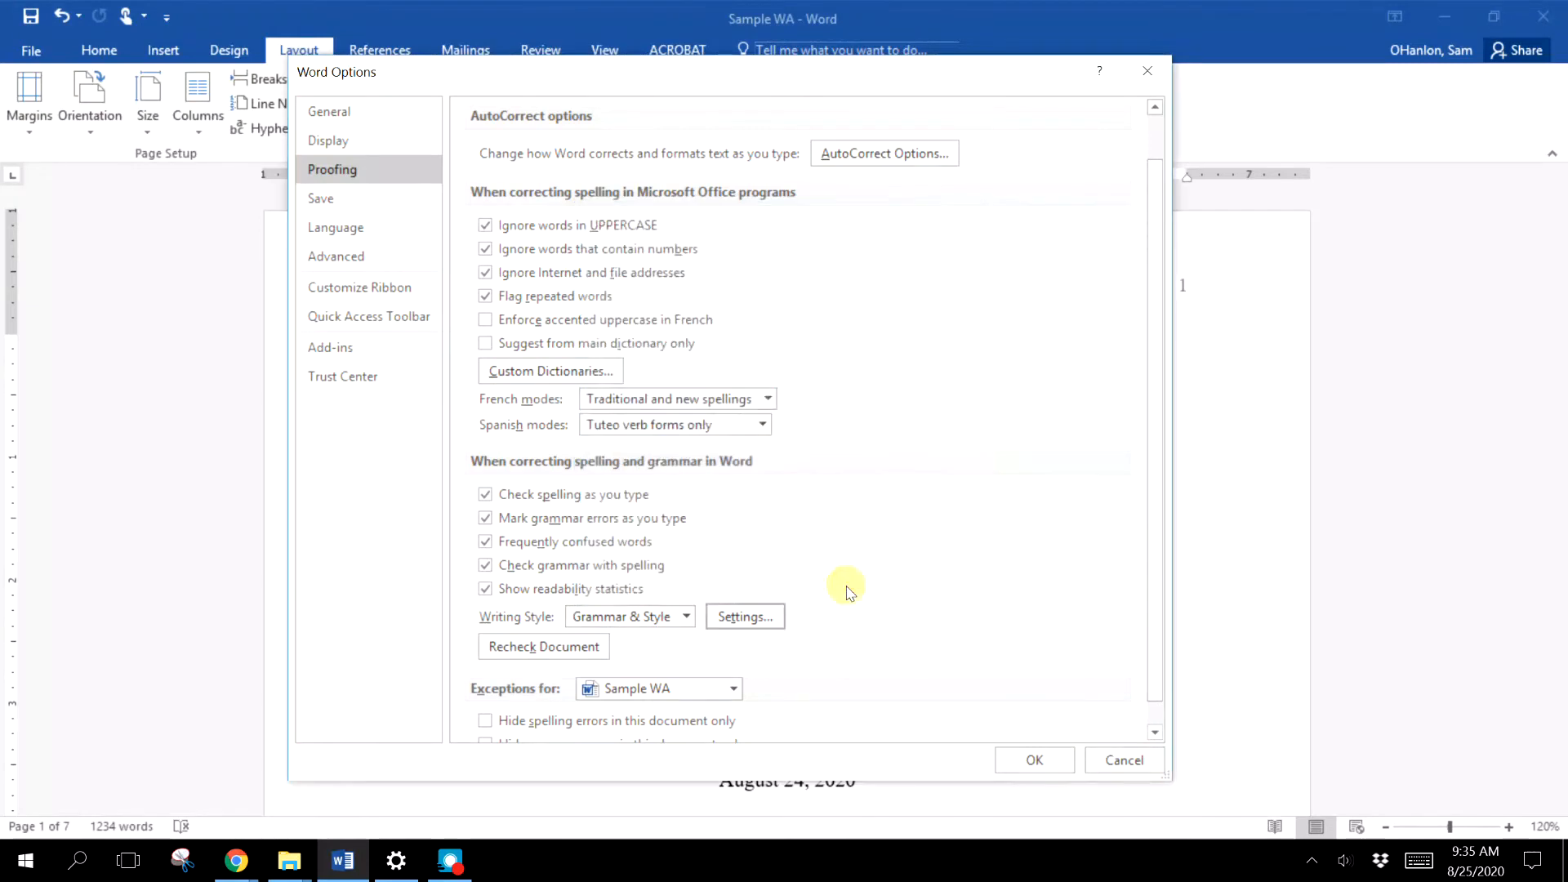
{"action": "left_click", "coordinate": [1036, 760]}
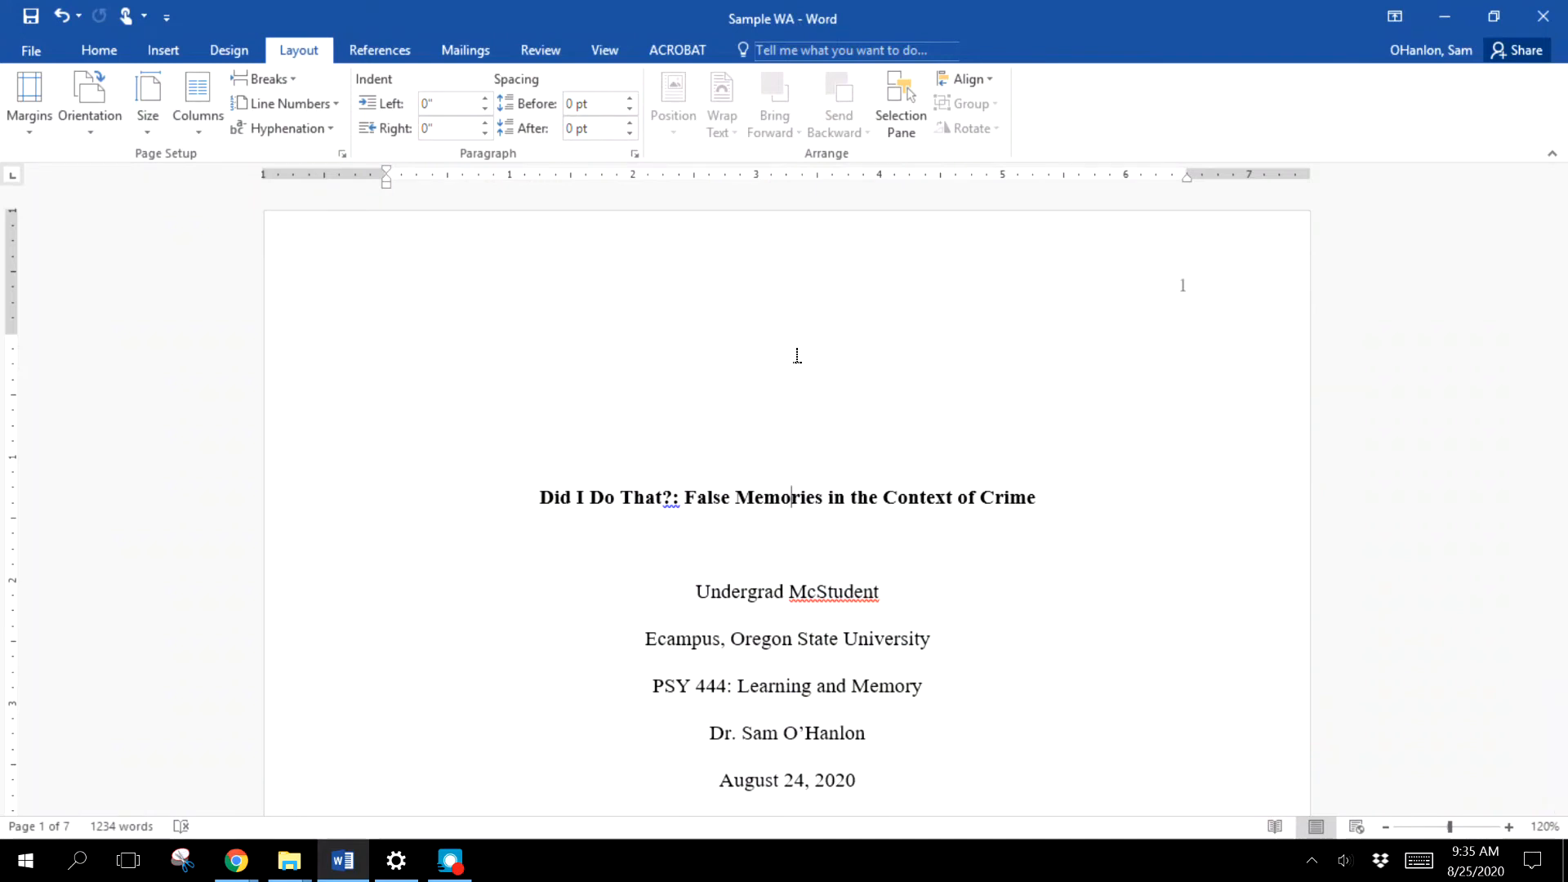
- Look at the page break option below the title page's date and examine where page 2 begins
{"action": "key", "text": "Down"}
{"action": "key", "text": "Down"}
{"action": "key", "text": "Down"}
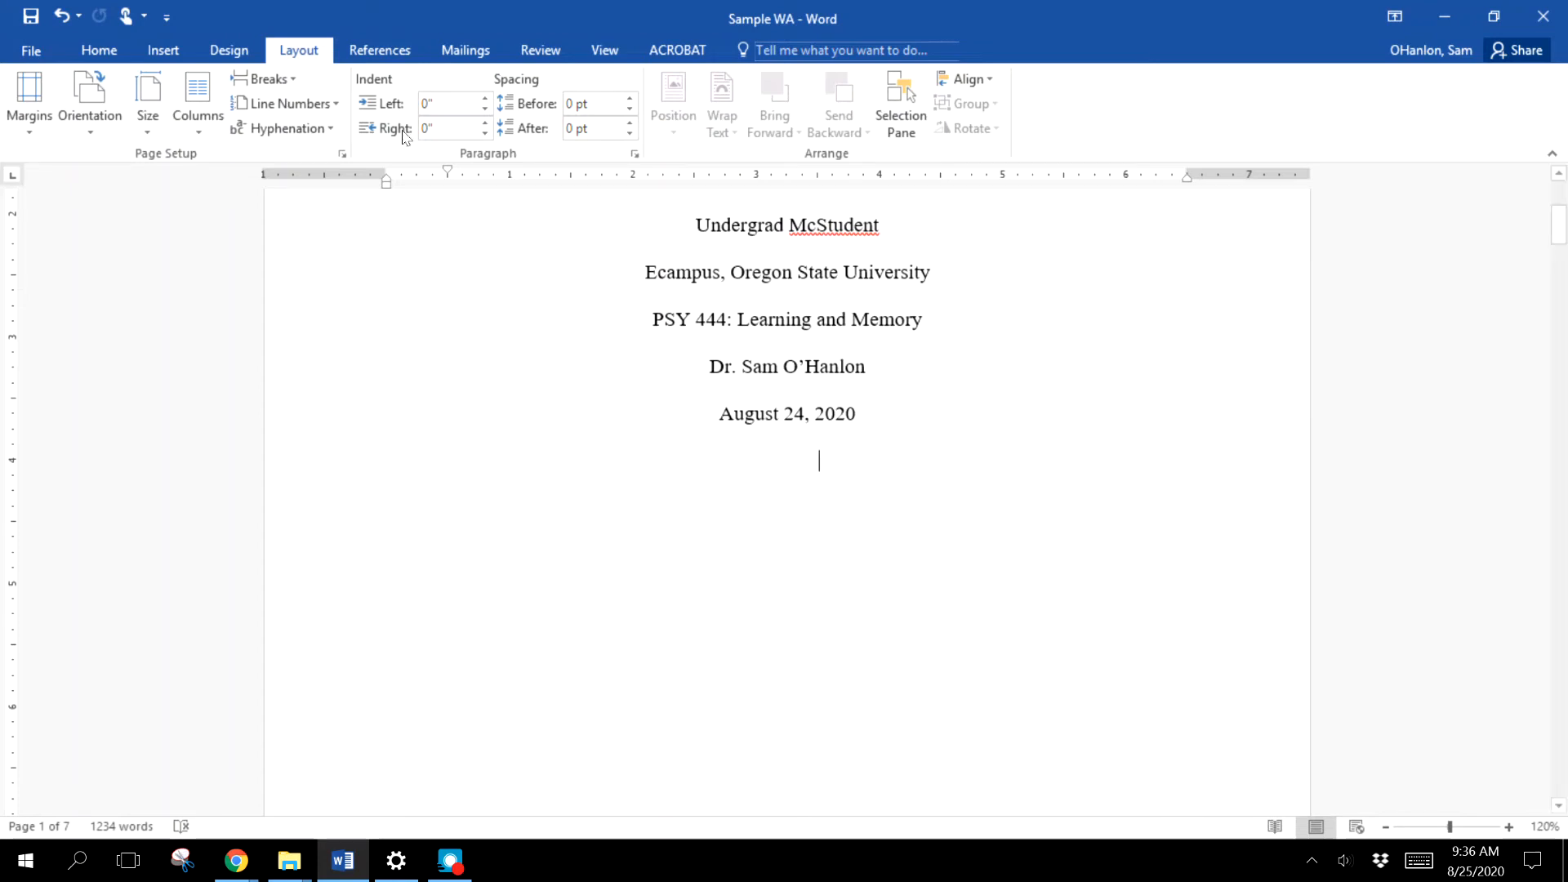
{"action": "left_click", "coordinate": [163, 51]}
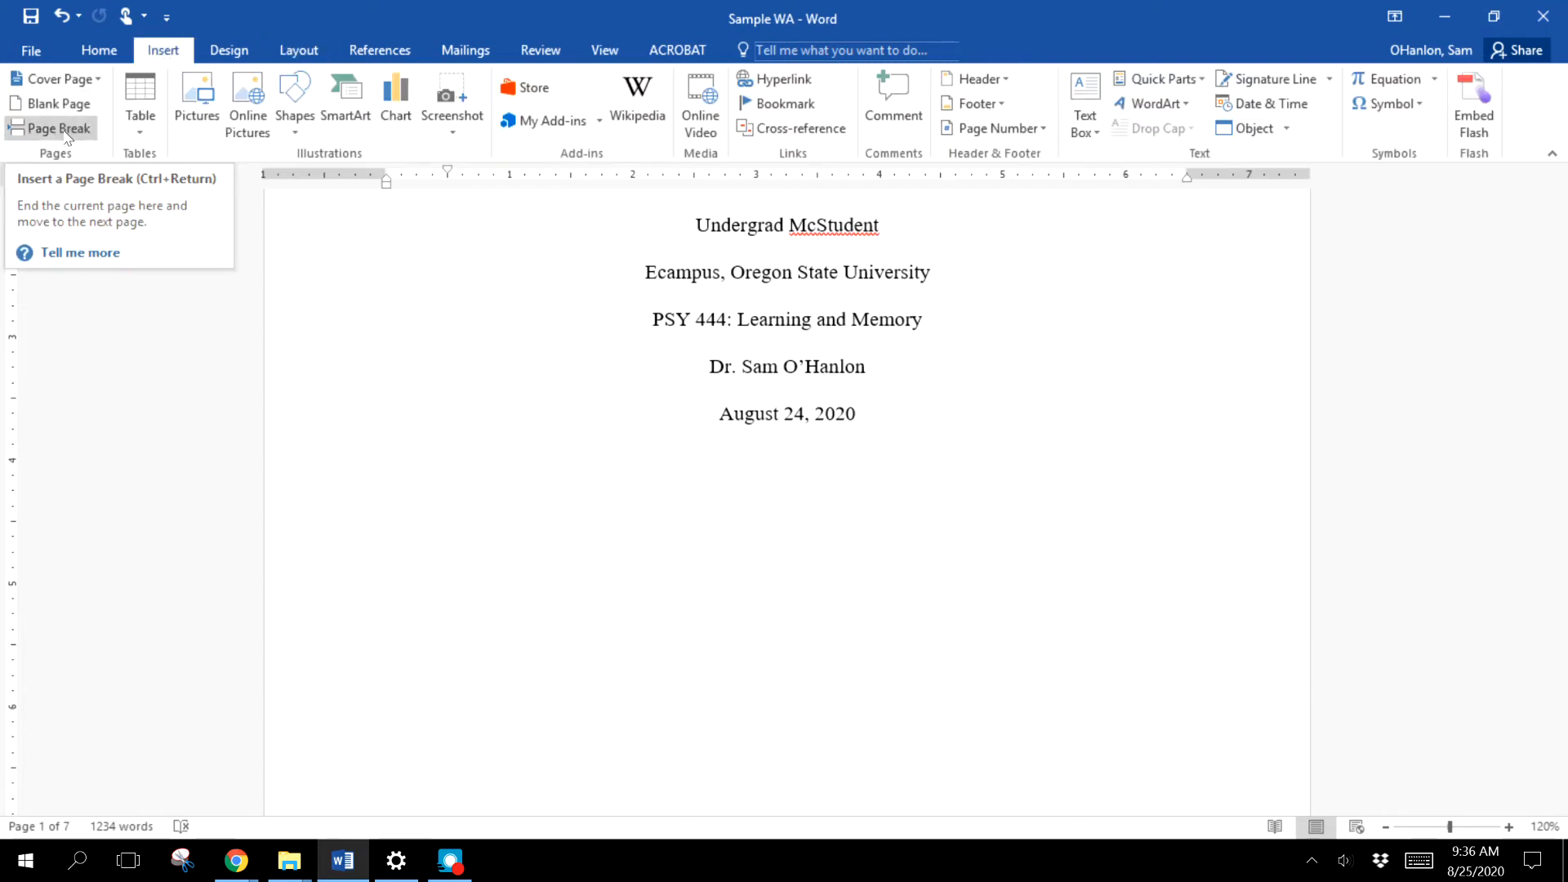
{"action": "scroll", "coordinate": [792, 466], "scroll_direction": "down", "scroll_amount": 6}
{"action": "scroll", "coordinate": [793, 471], "scroll_direction": "down", "scroll_amount": 4}
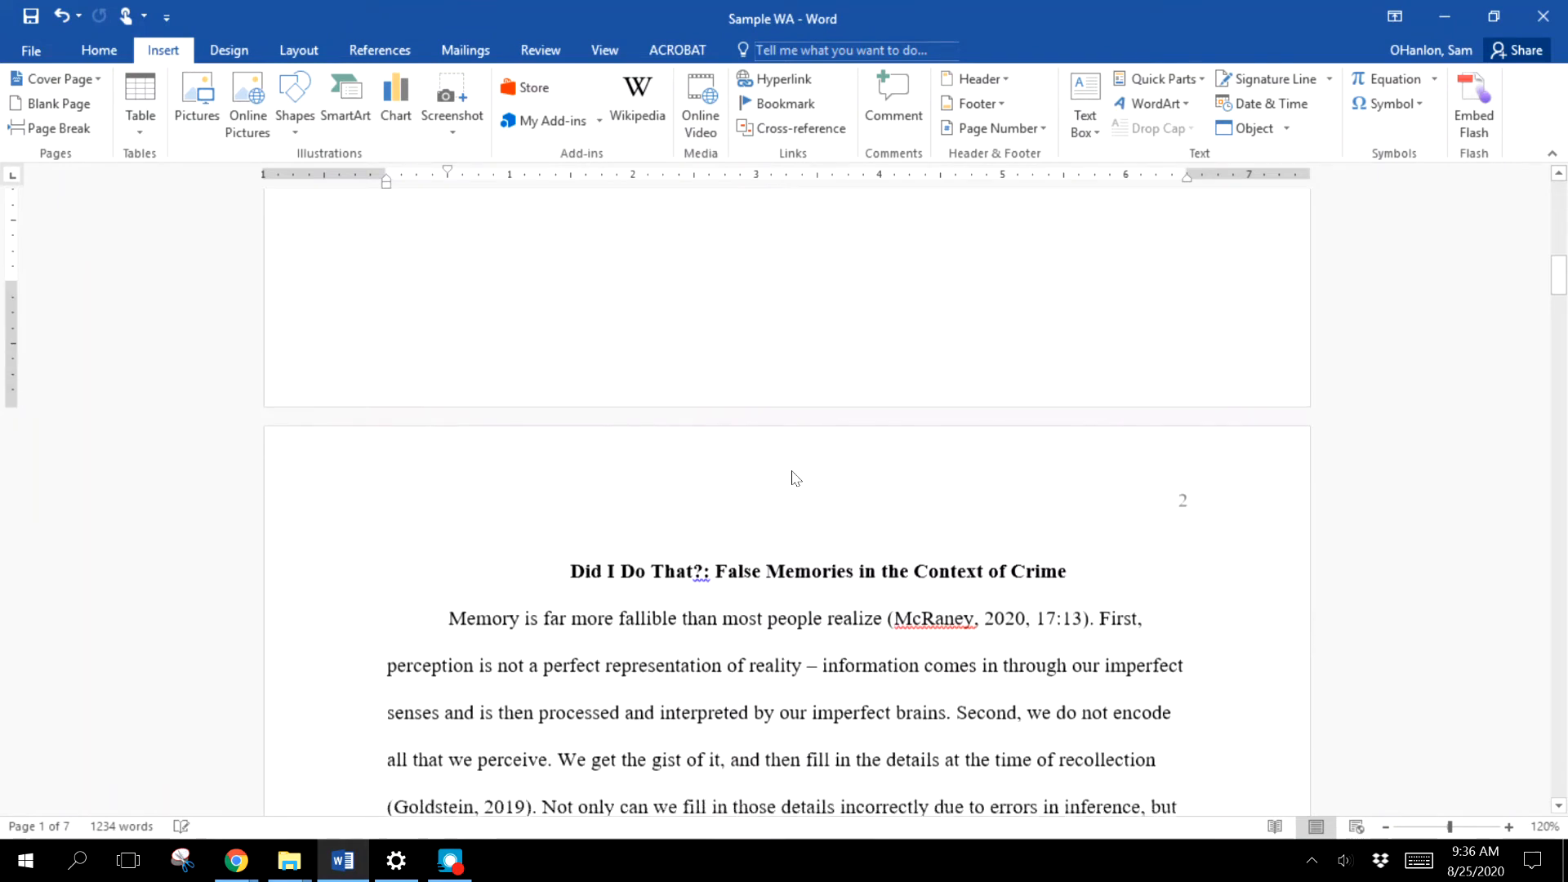
{"action": "scroll", "coordinate": [957, 441], "scroll_direction": "up", "scroll_amount": 10}
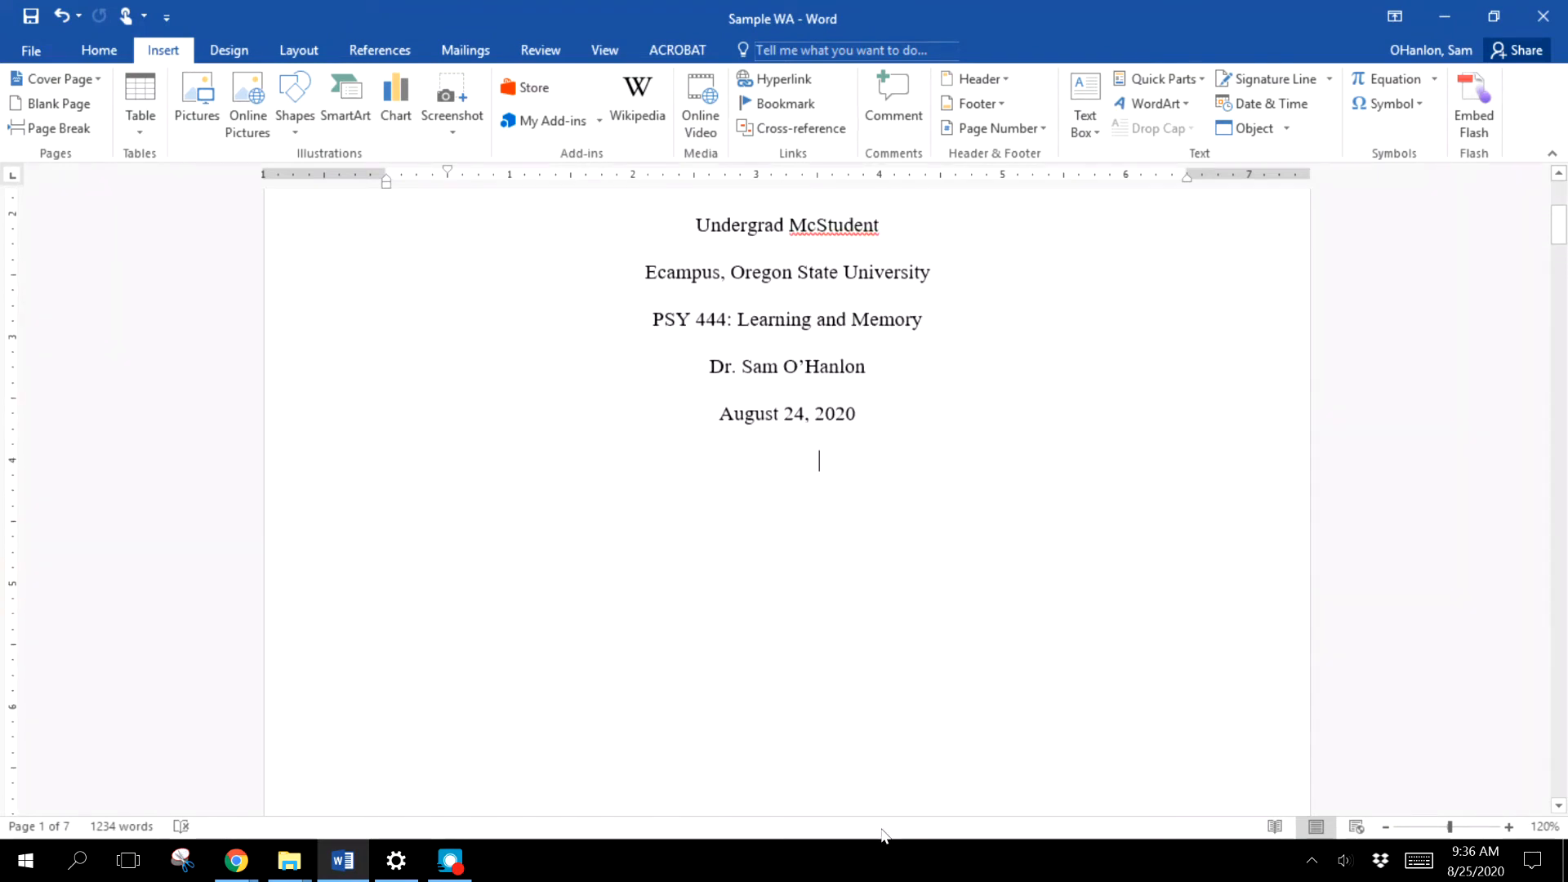
{"action": "scroll", "coordinate": [921, 616], "scroll_direction": "down", "scroll_amount": 5}
{"action": "scroll", "coordinate": [922, 624], "scroll_direction": "down", "scroll_amount": 2}
{"action": "scroll", "coordinate": [921, 616], "scroll_direction": "up", "scroll_amount": 4}
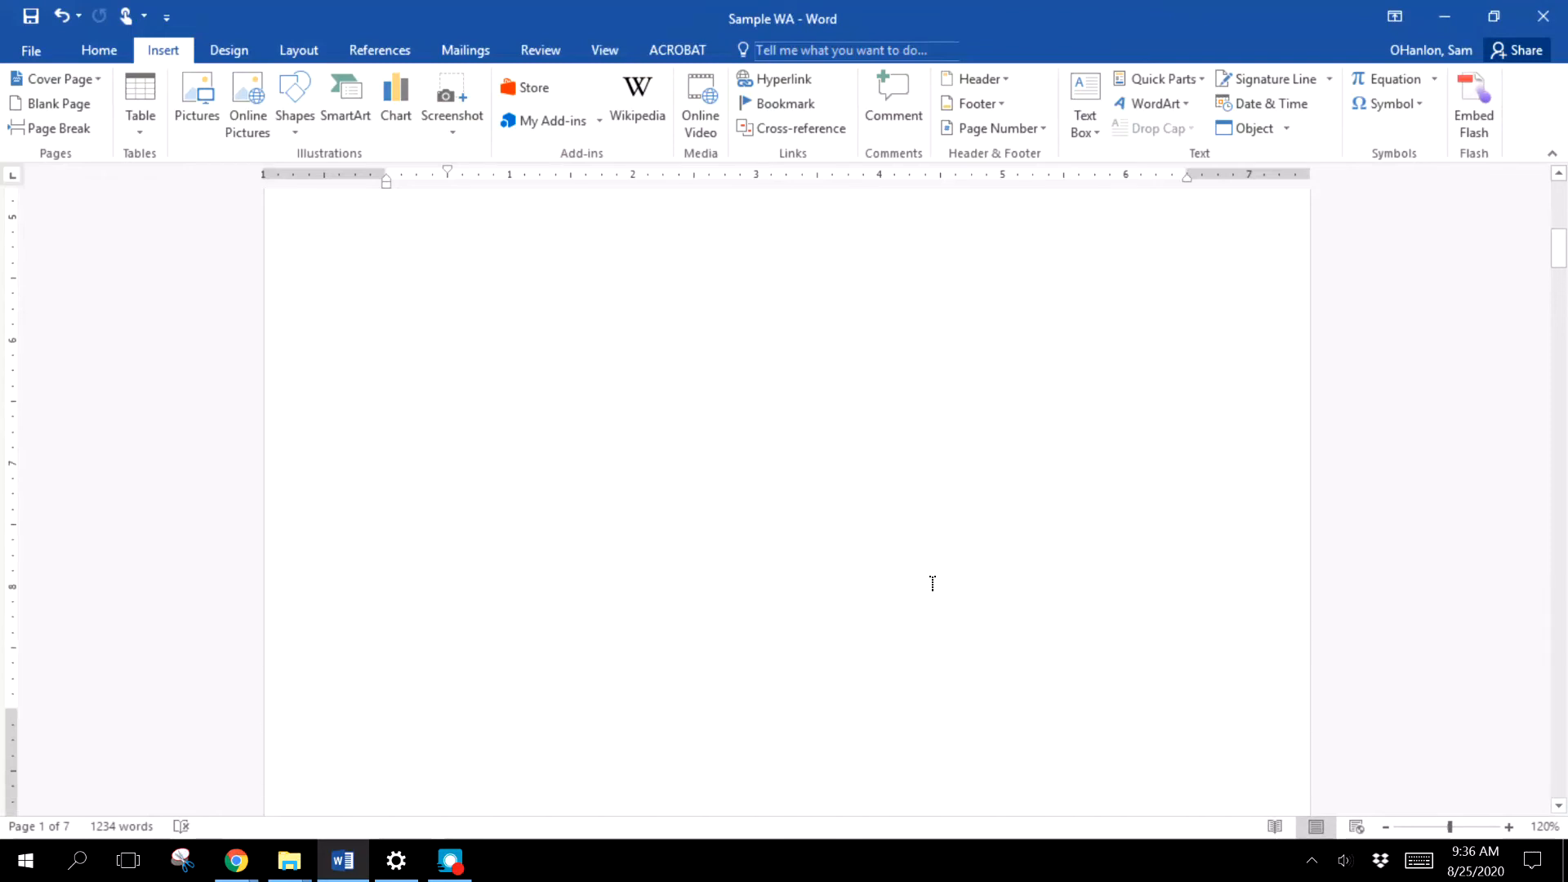
{"action": "scroll", "coordinate": [872, 661], "scroll_direction": "up", "scroll_amount": 5}
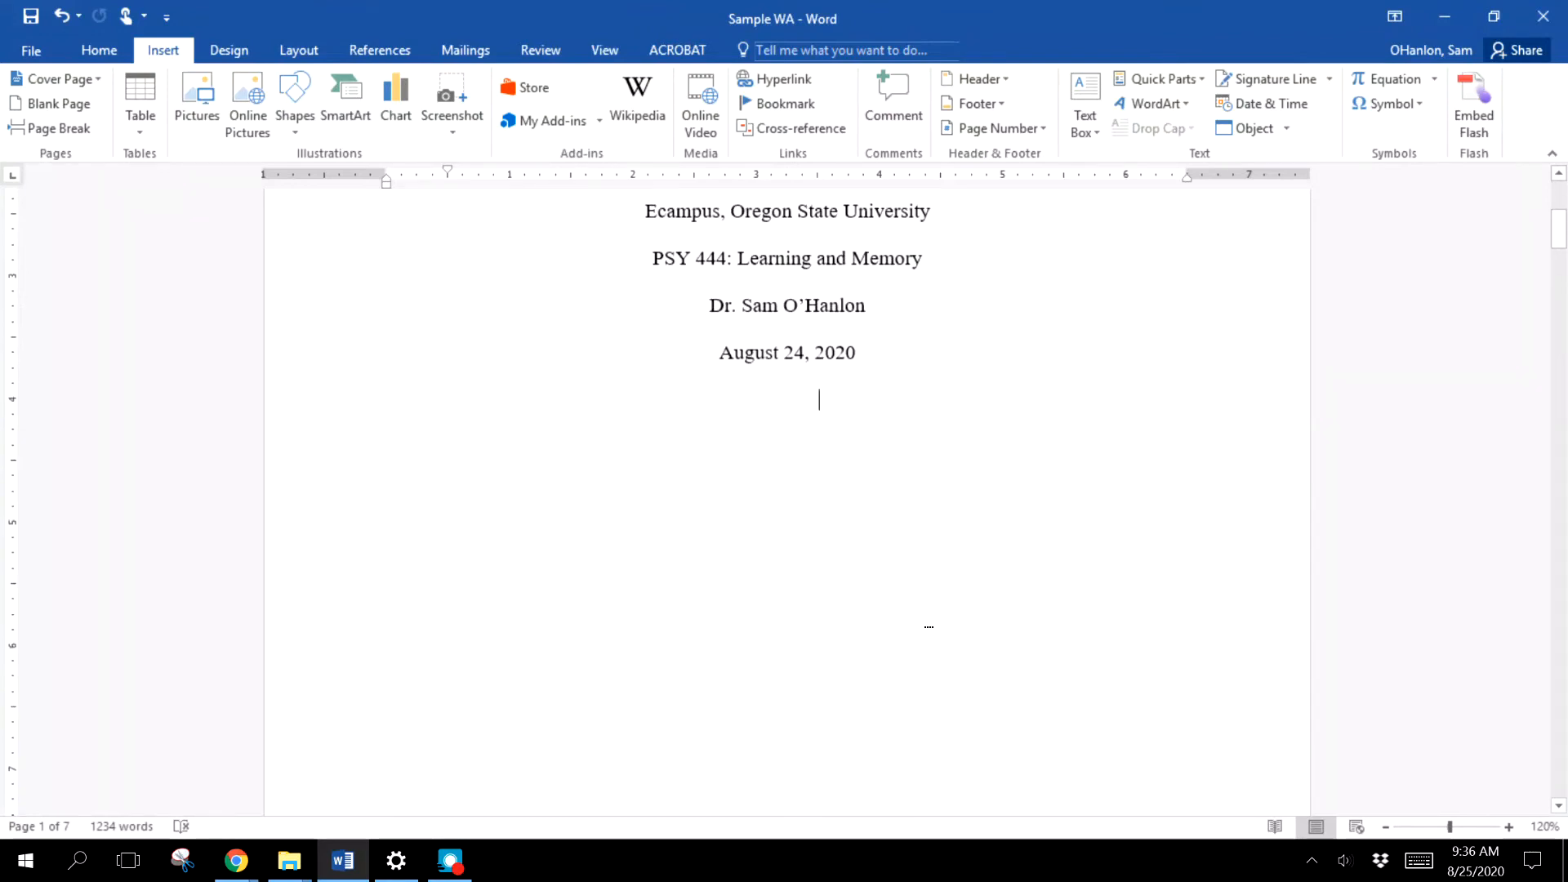
{"action": "scroll", "coordinate": [928, 627], "scroll_direction": "down", "scroll_amount": 5}
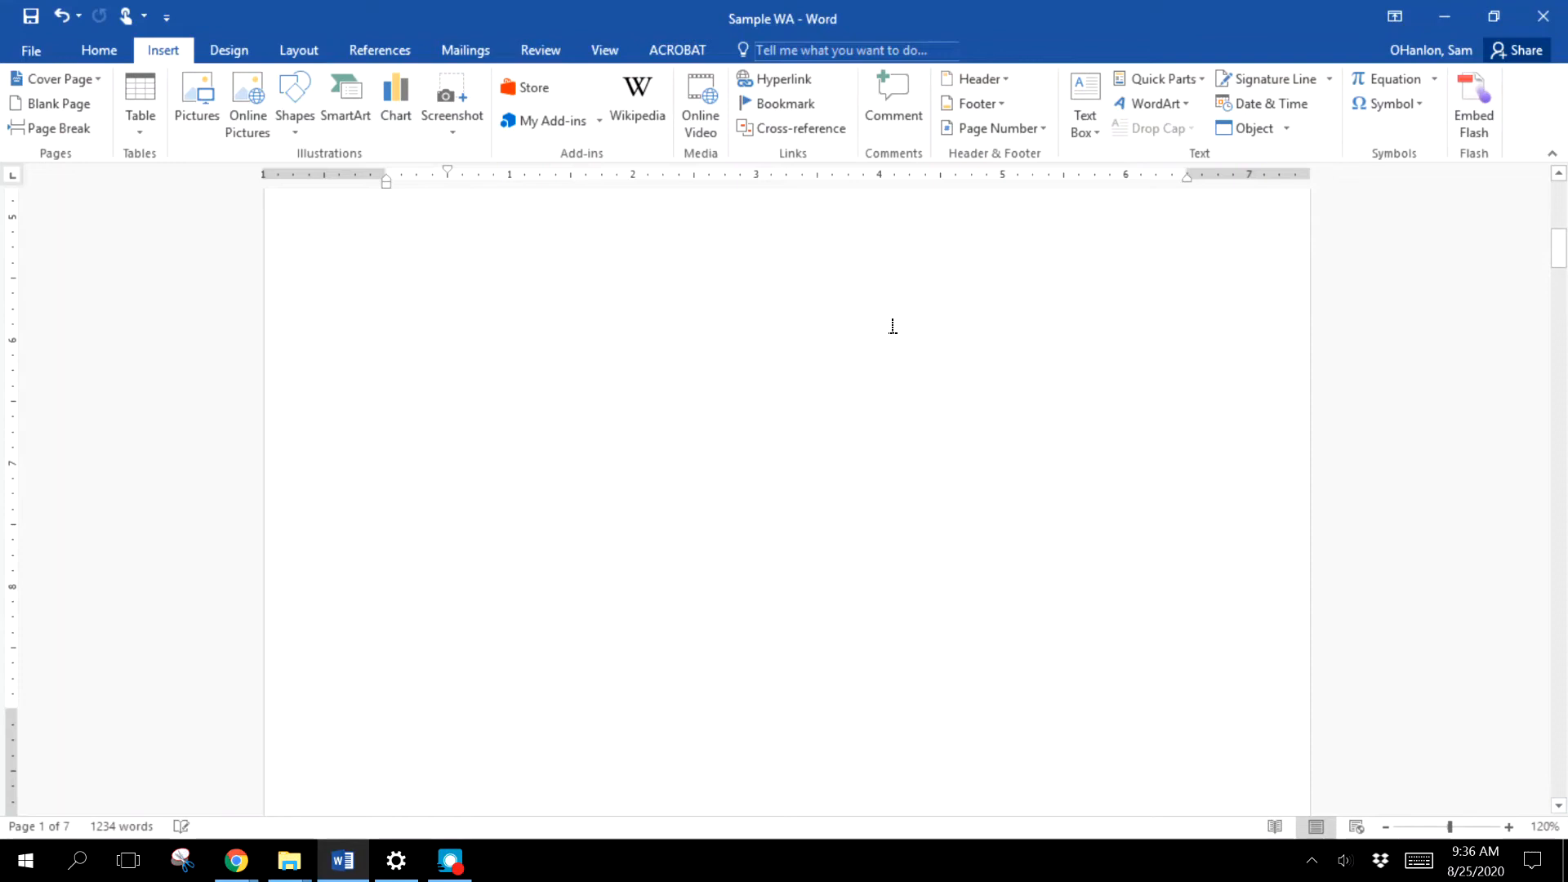
{"action": "scroll", "coordinate": [833, 612], "scroll_direction": "down", "scroll_amount": 3}
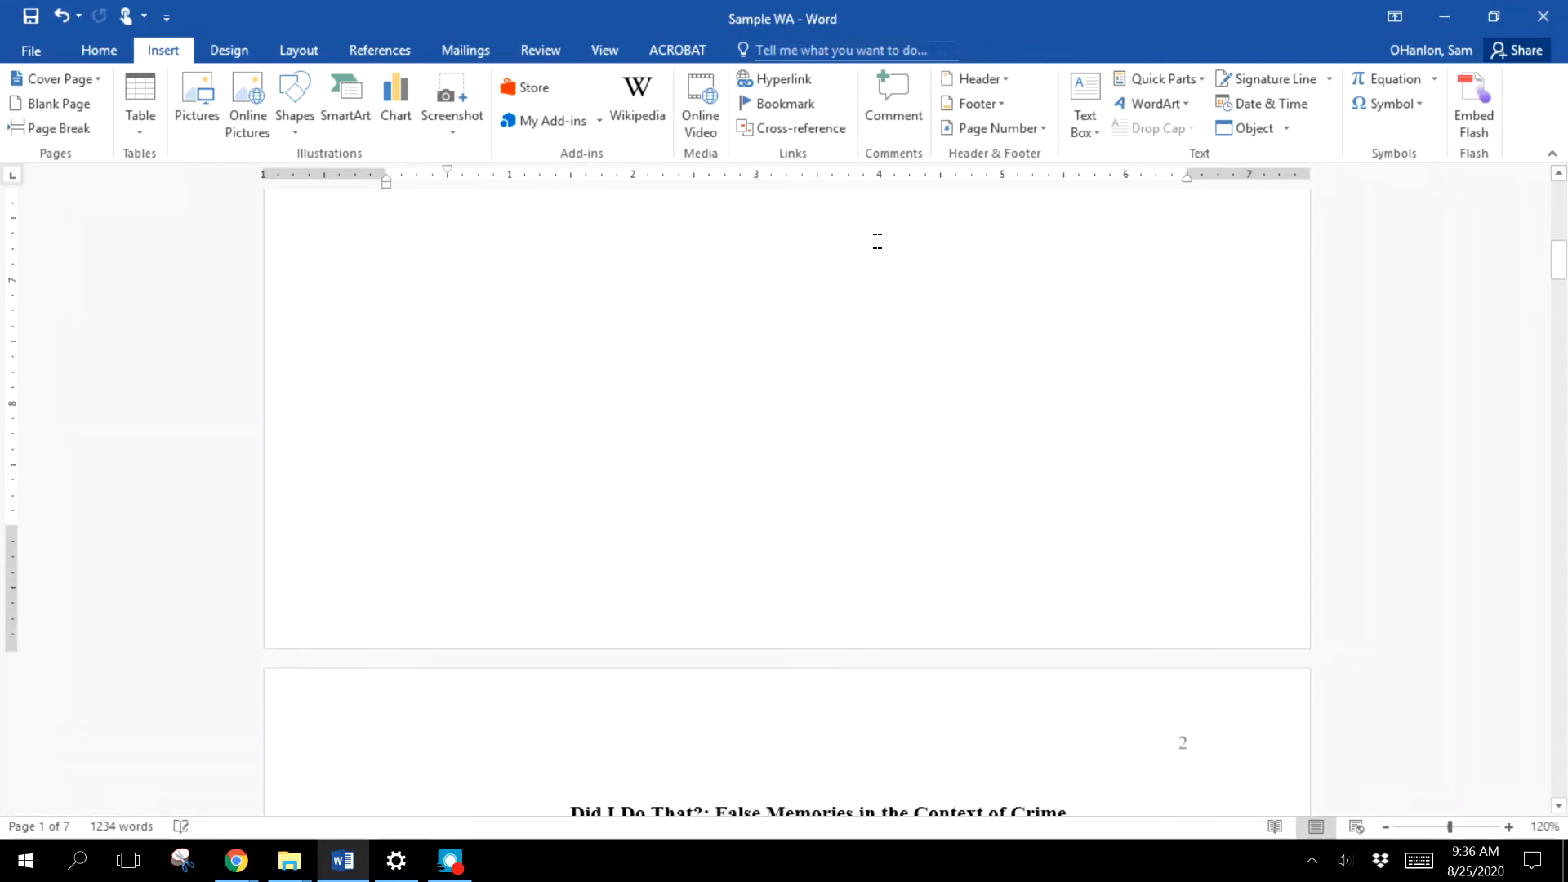
{"action": "scroll", "coordinate": [836, 593], "scroll_direction": "down", "scroll_amount": 3}
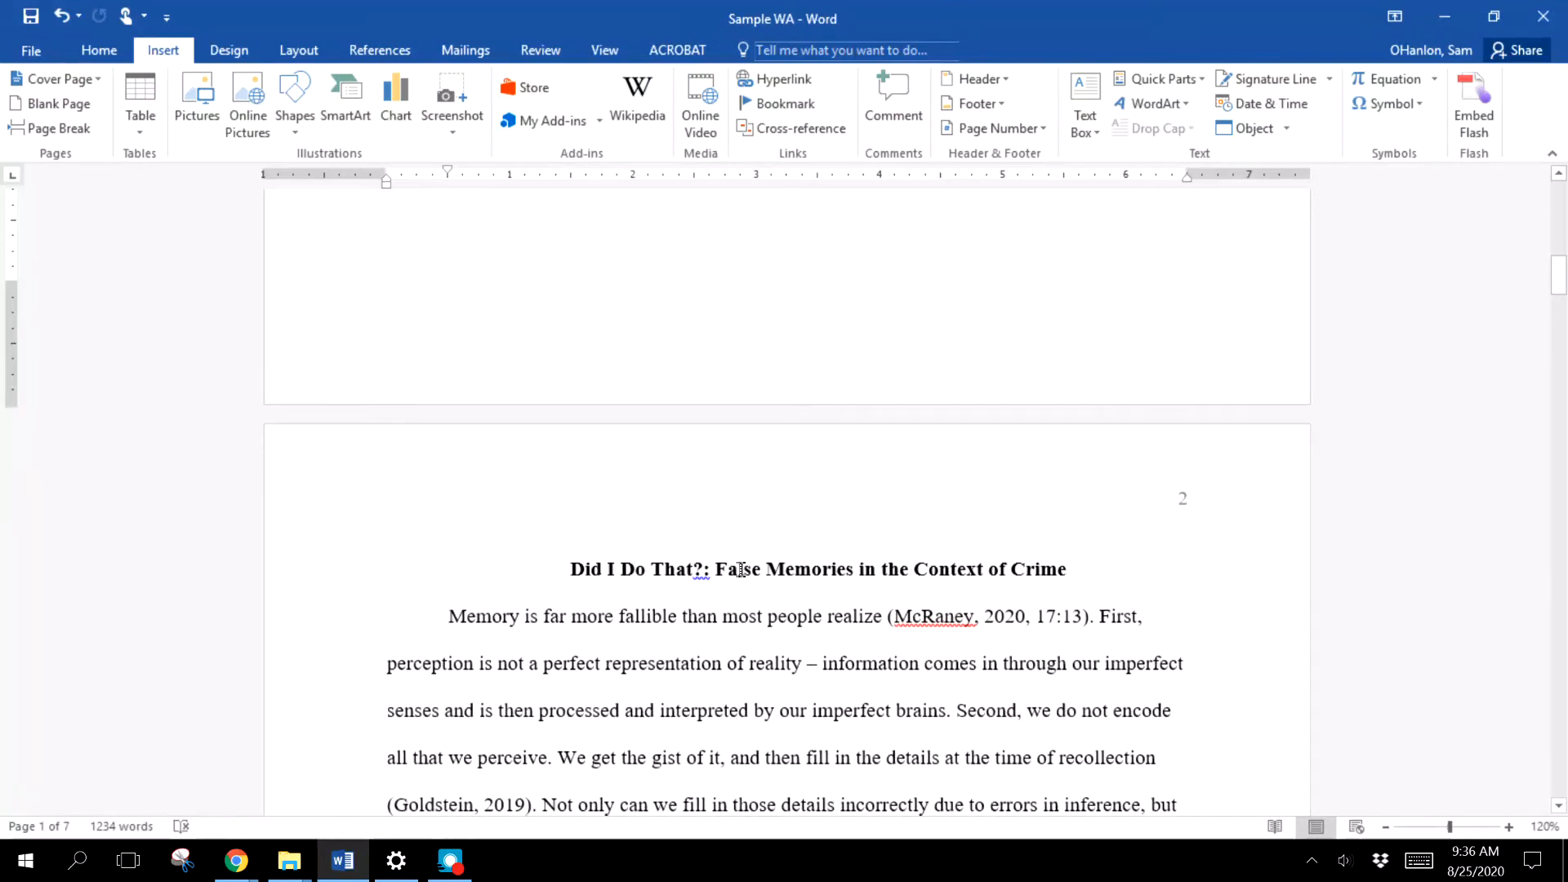
- Remove the first-line indent from the centered paper title at the start of page 2
{"action": "left_click", "coordinate": [740, 570]}
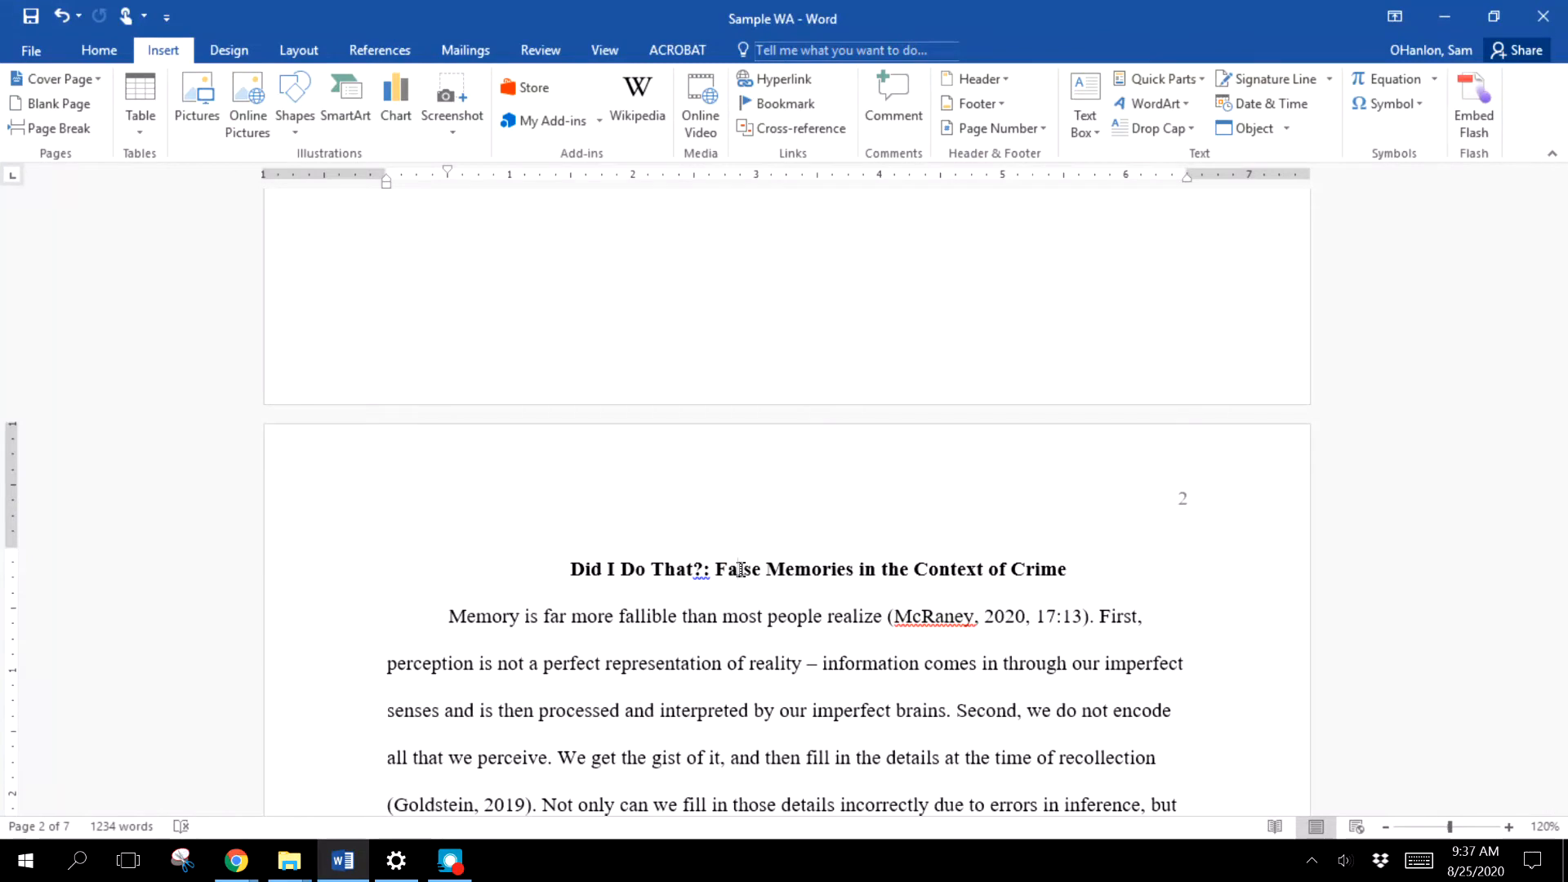
{"action": "scroll", "coordinate": [740, 570], "scroll_direction": "down", "scroll_amount": 2}
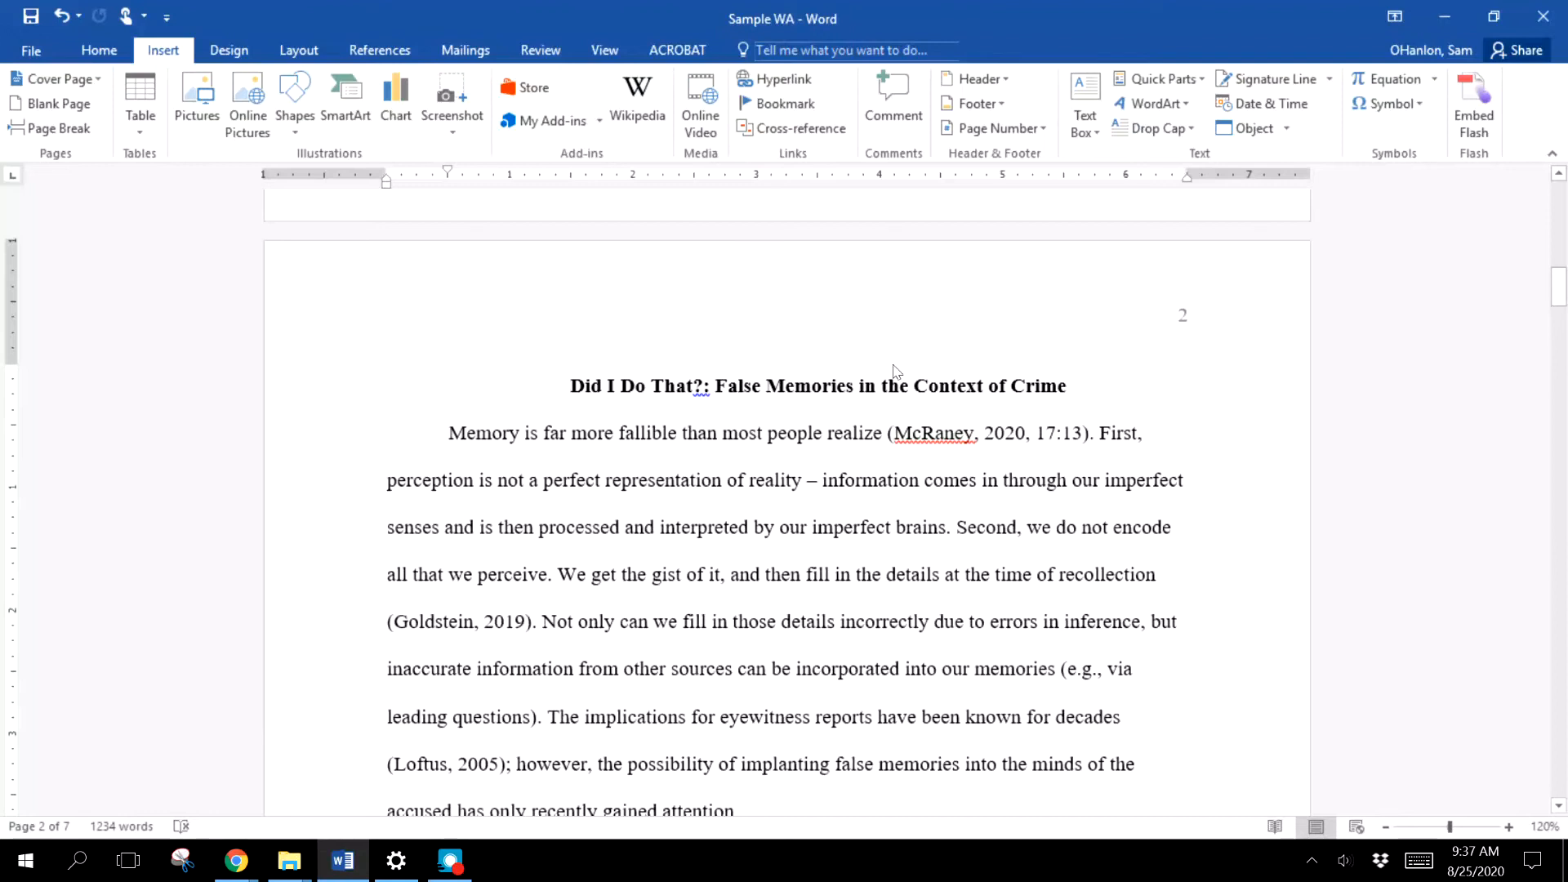
{"action": "left_click", "coordinate": [793, 388]}
{"action": "scroll", "coordinate": [825, 378], "scroll_direction": "down", "scroll_amount": 1}
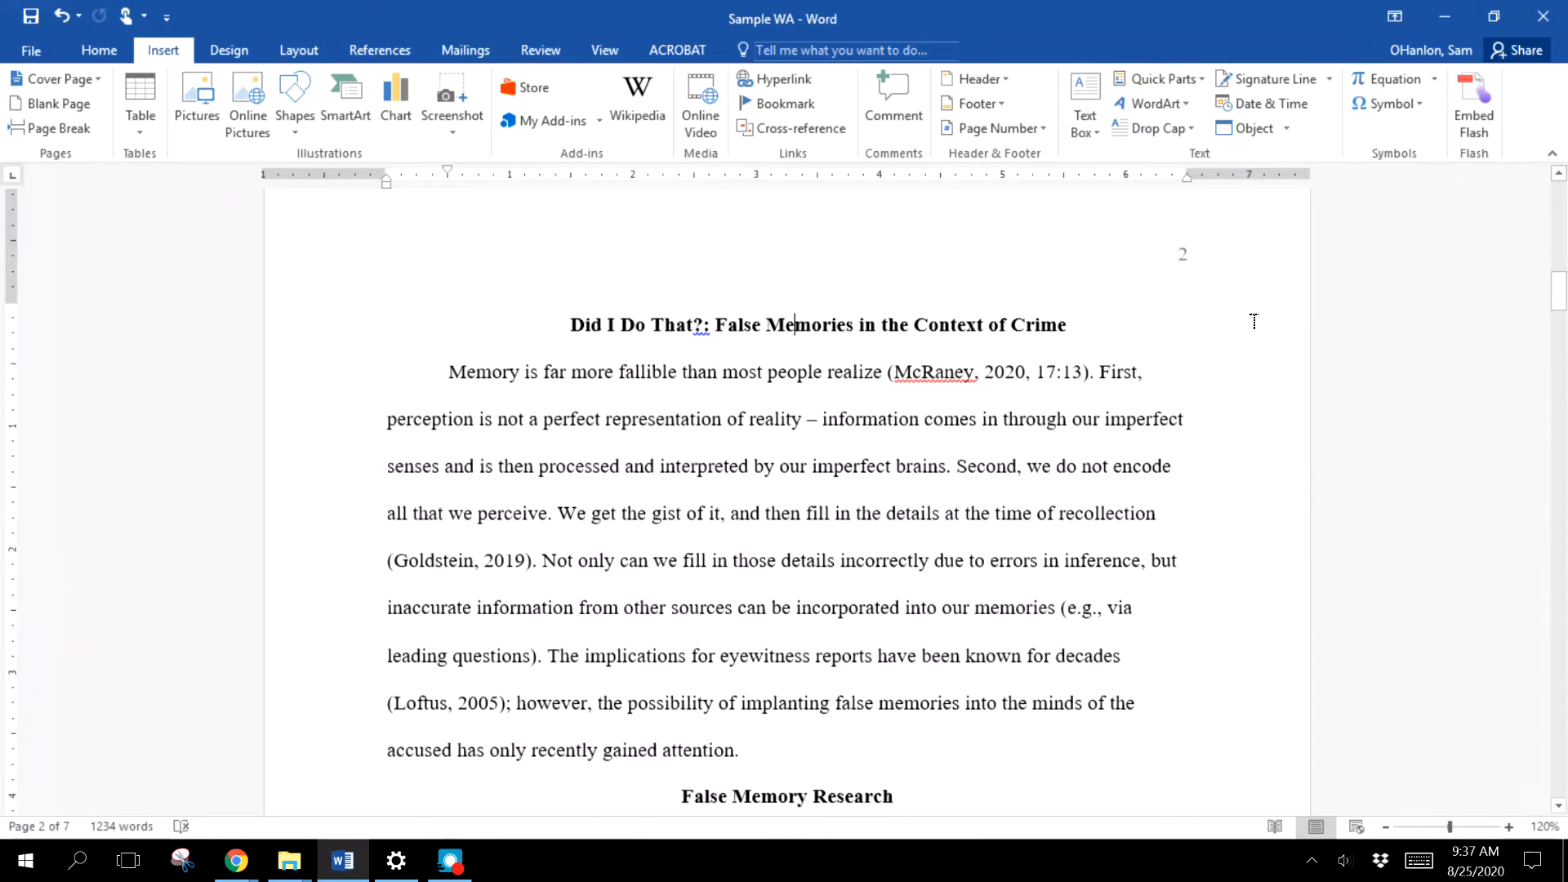
{"action": "left_click_drag", "start_coordinate": [448, 171], "coordinate": [388, 184]}
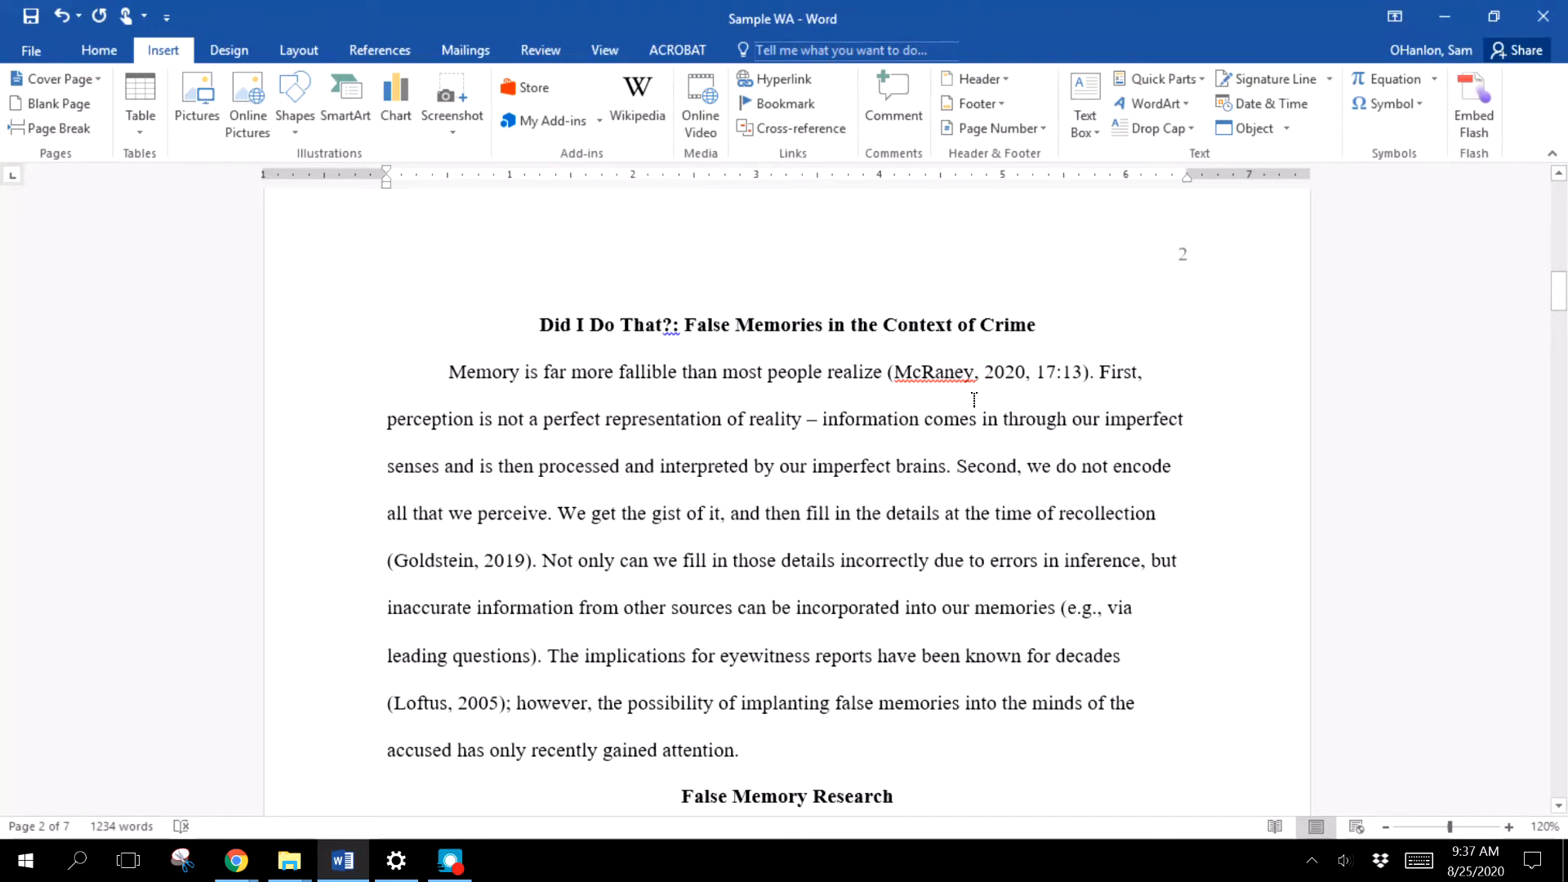
- Turn on Keep with next for the "Implications for the Legal System" heading at the start of page 4
{"action": "scroll", "coordinate": [807, 517], "scroll_direction": "down", "scroll_amount": 3}
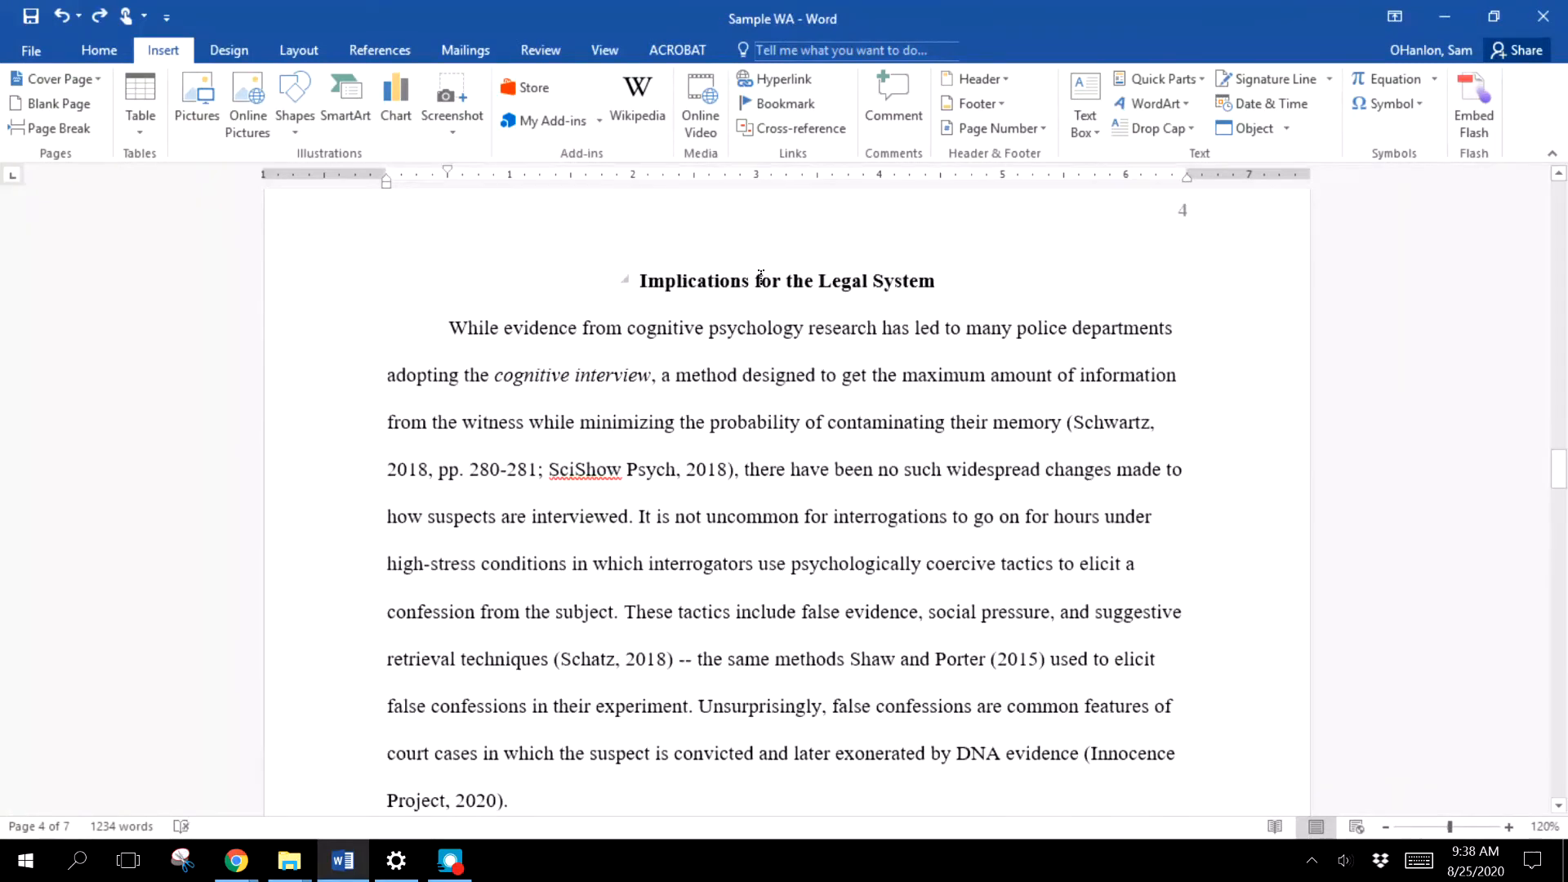
{"action": "left_click", "coordinate": [760, 279]}
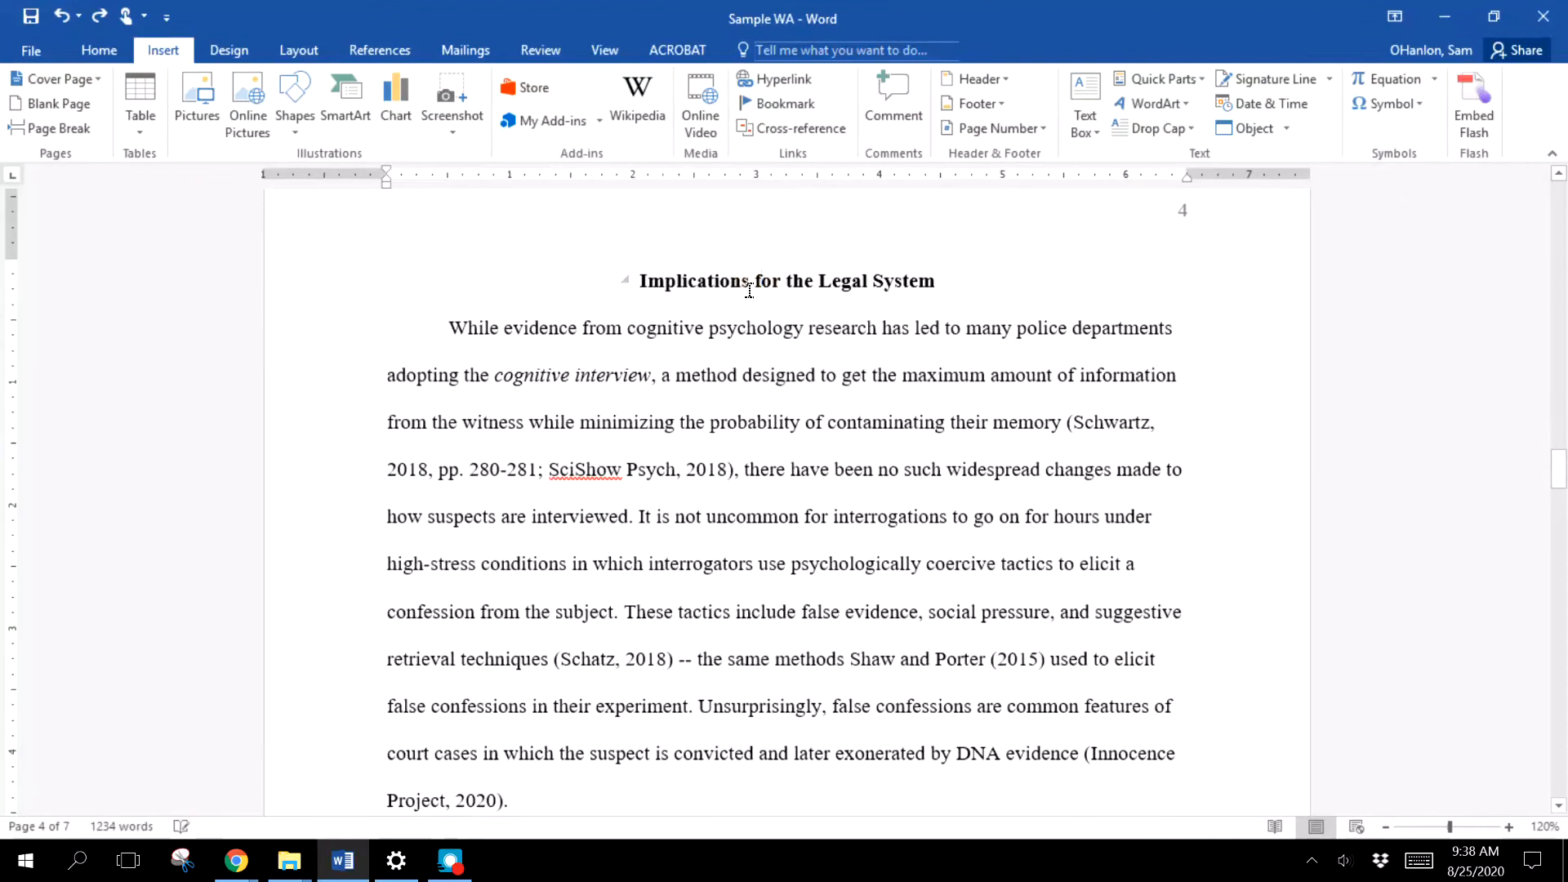
{"action": "scroll", "coordinate": [754, 430], "scroll_direction": "up", "scroll_amount": 4}
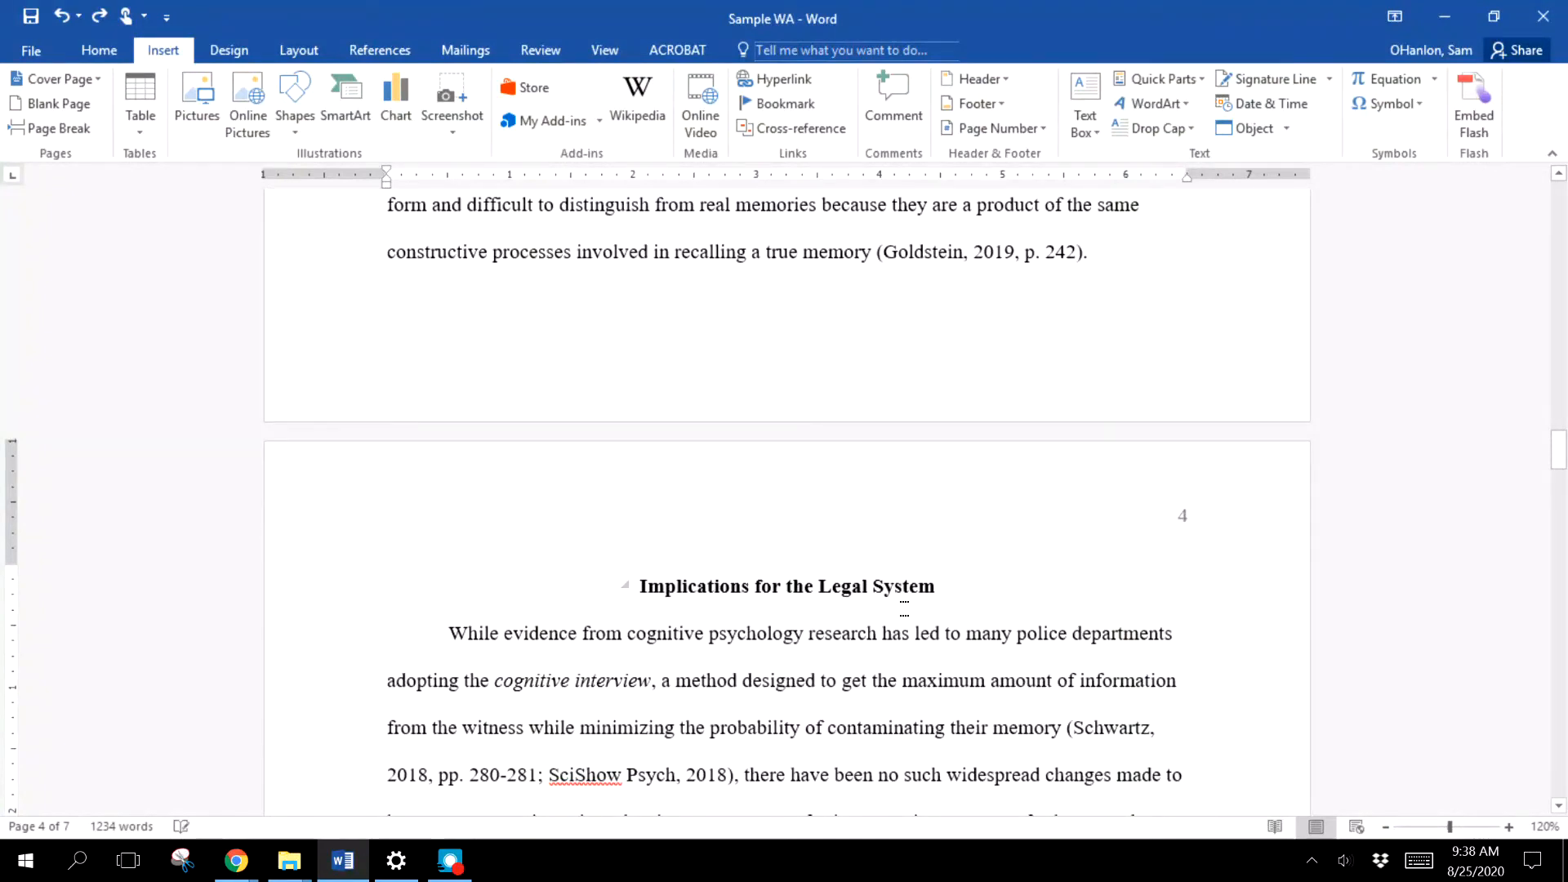
{"action": "right_click", "coordinate": [671, 589]}
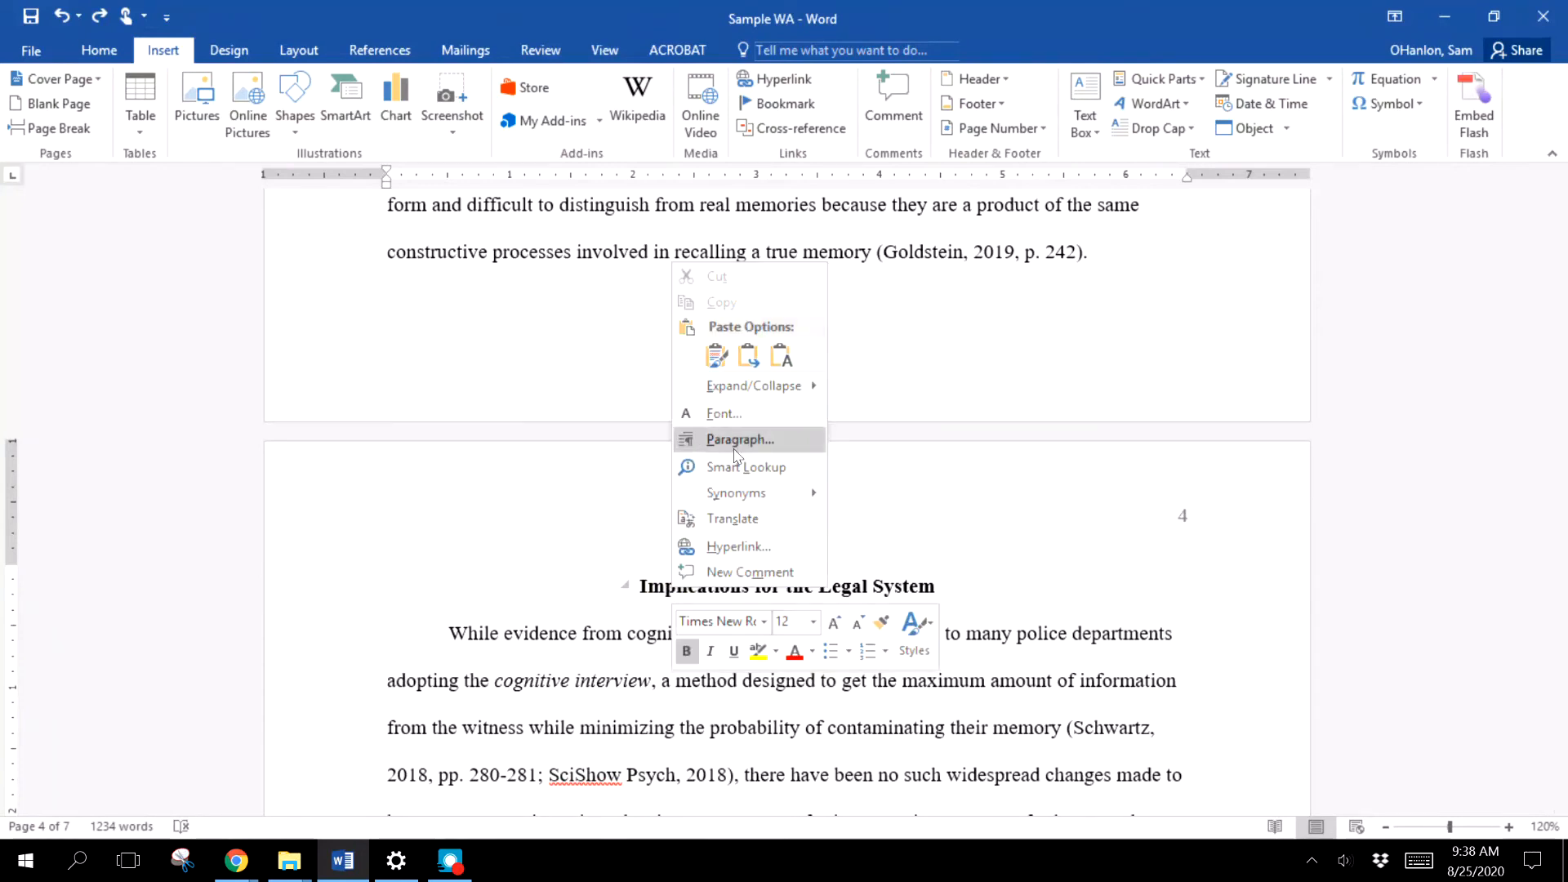
{"action": "left_click", "coordinate": [99, 51]}
{"action": "double_click", "coordinate": [658, 586]}
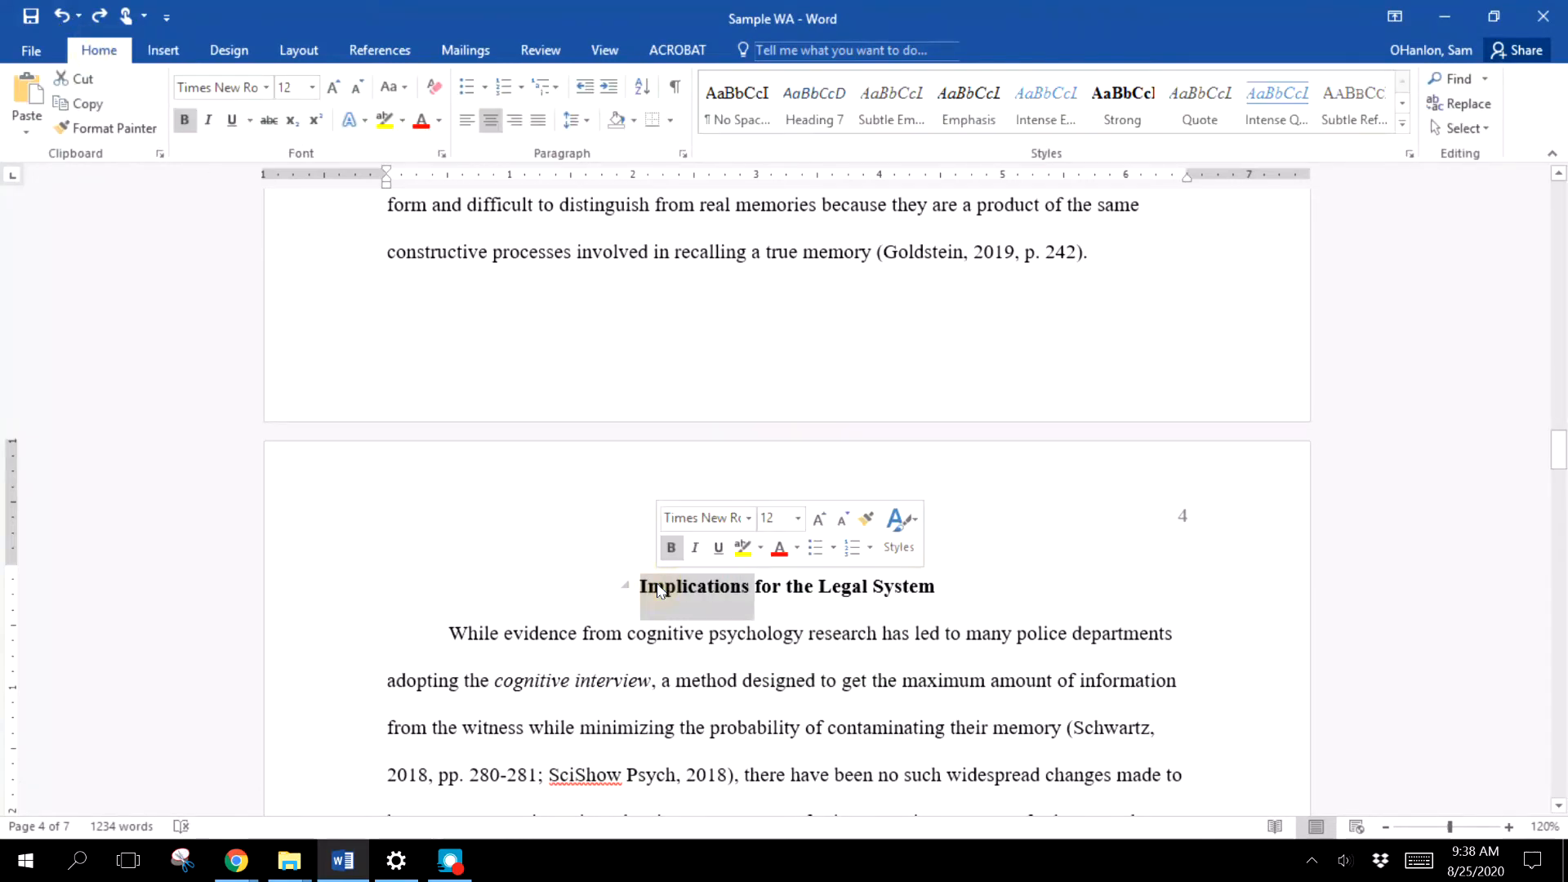
{"action": "left_click", "coordinate": [587, 121]}
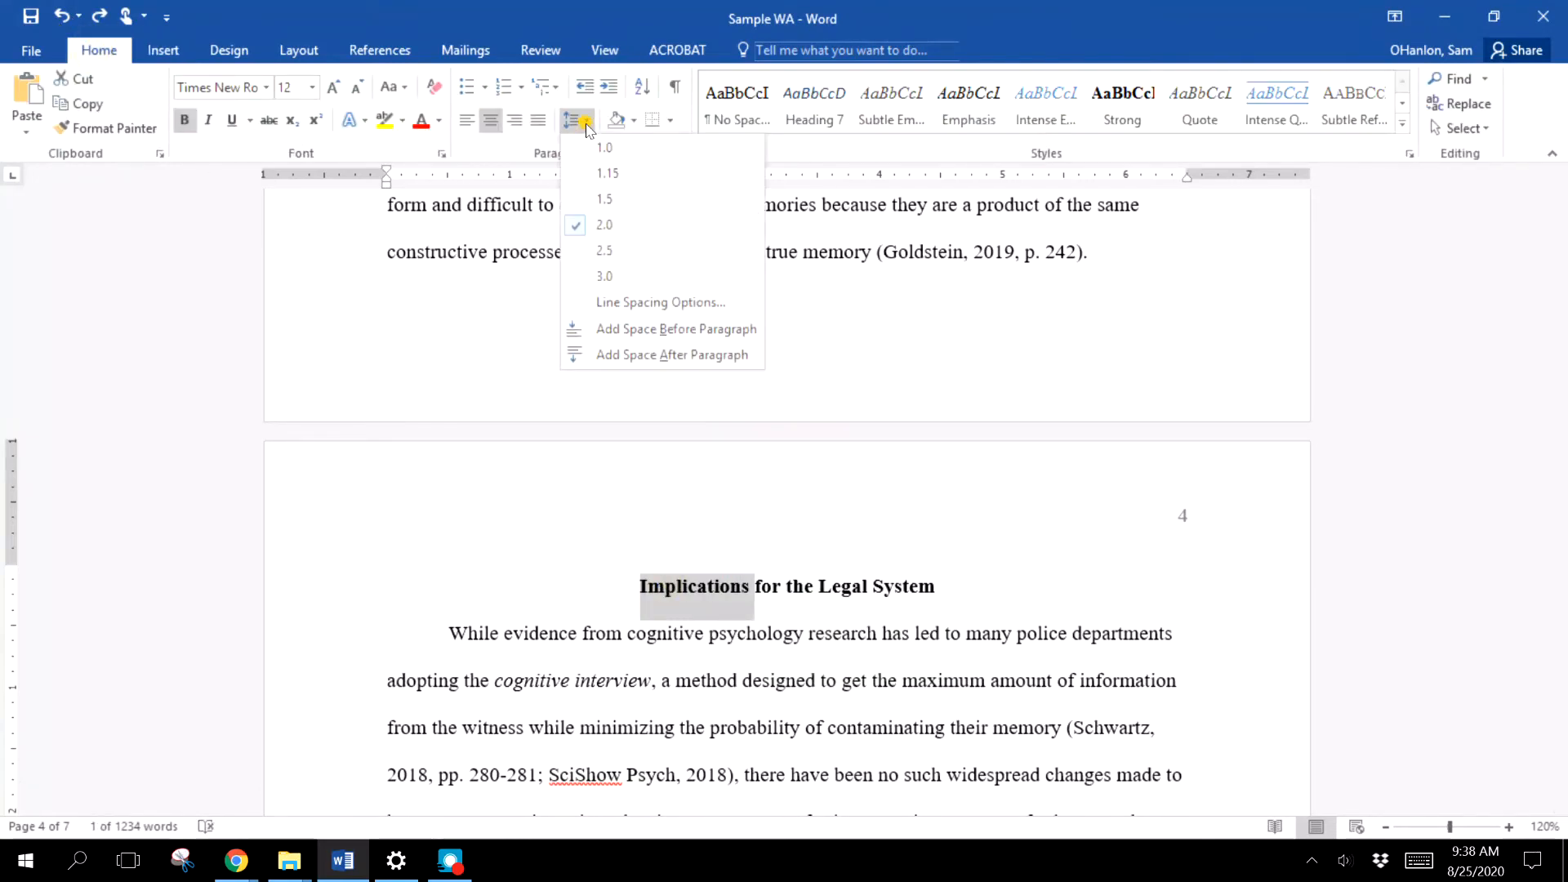
{"action": "left_click", "coordinate": [675, 302]}
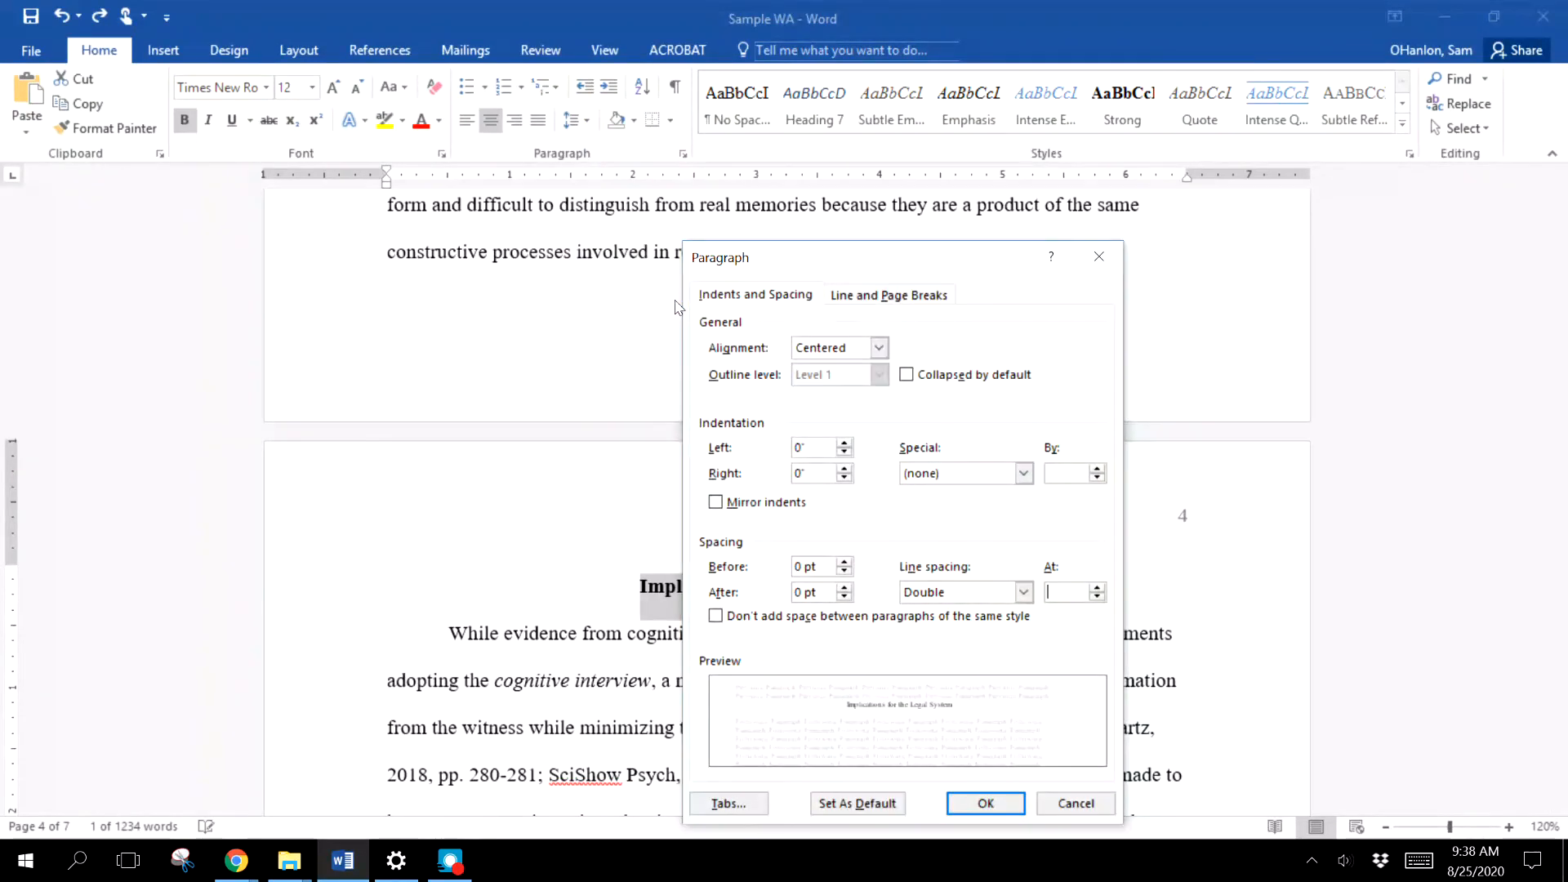
{"action": "left_click", "coordinate": [884, 297]}
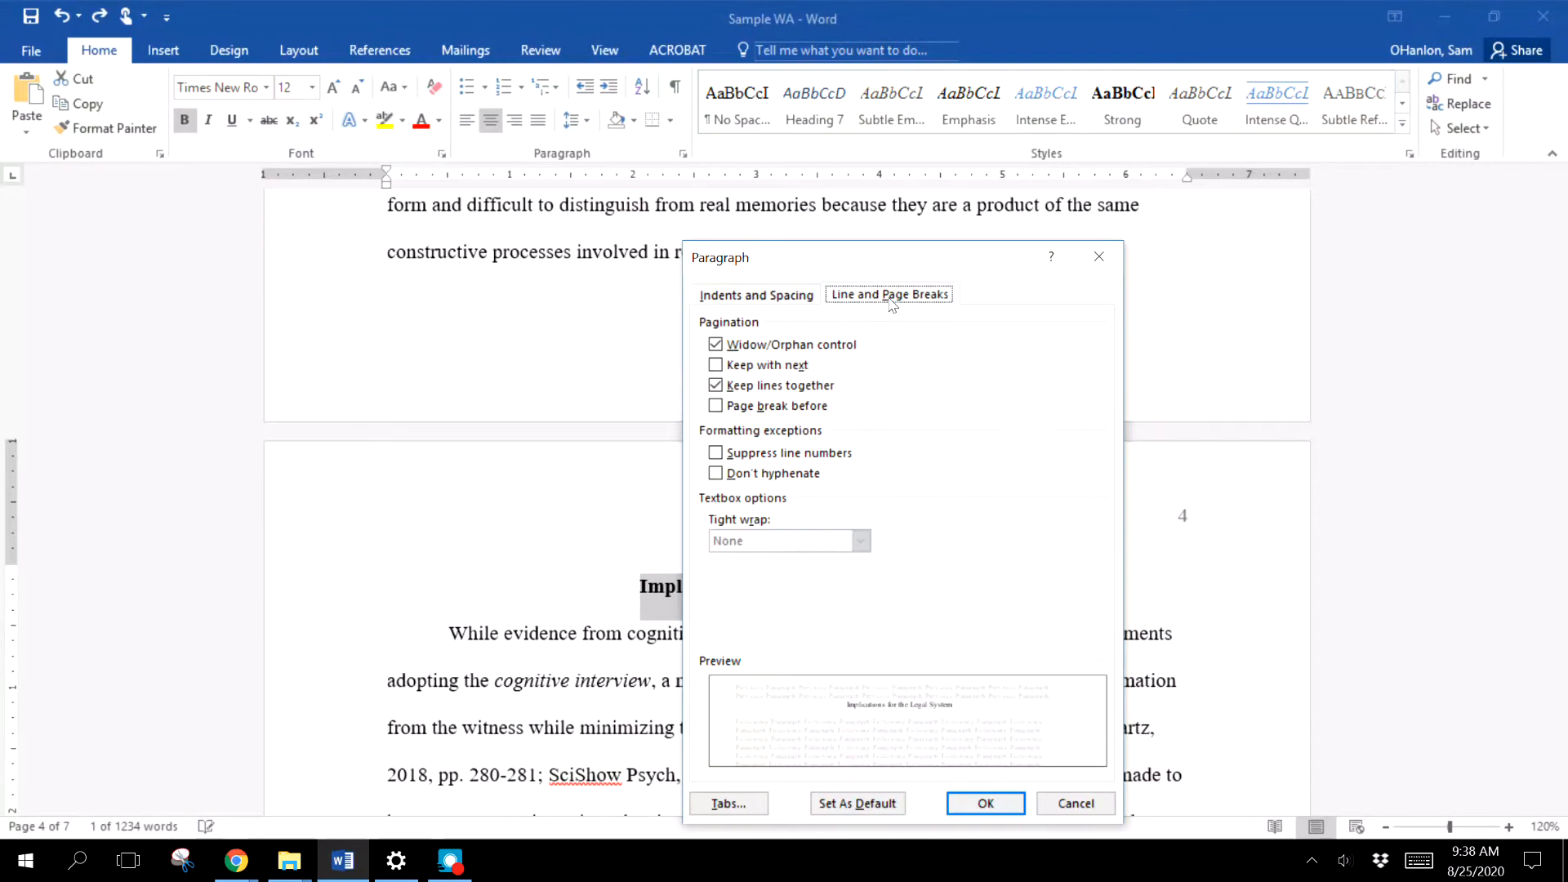
{"action": "left_click_drag", "start_coordinate": [920, 266], "coordinate": [1003, 176]}
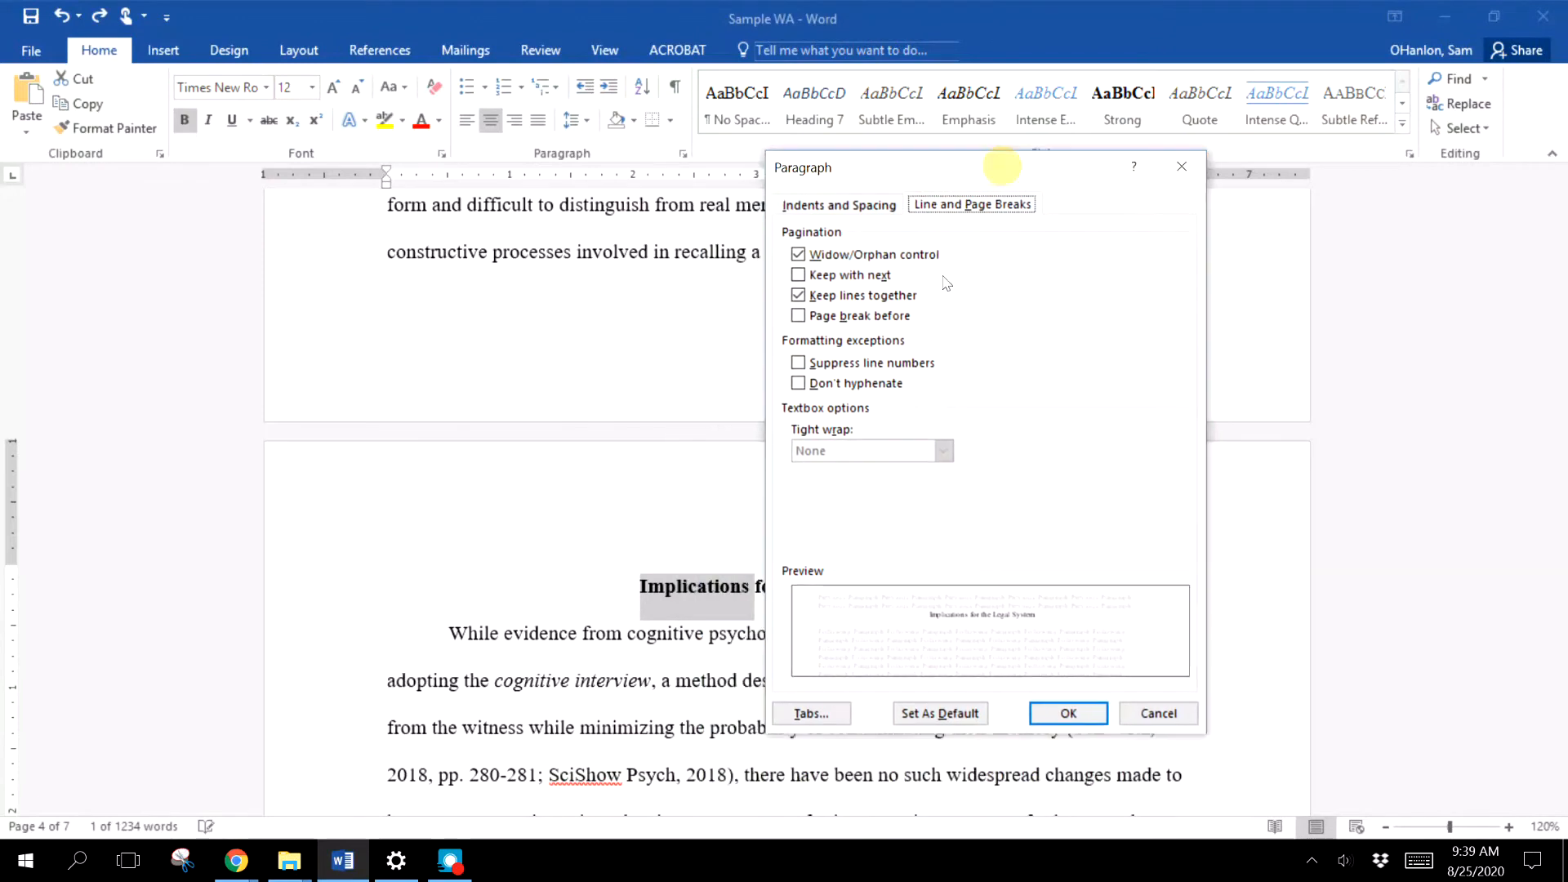
{"action": "left_click", "coordinate": [801, 275]}
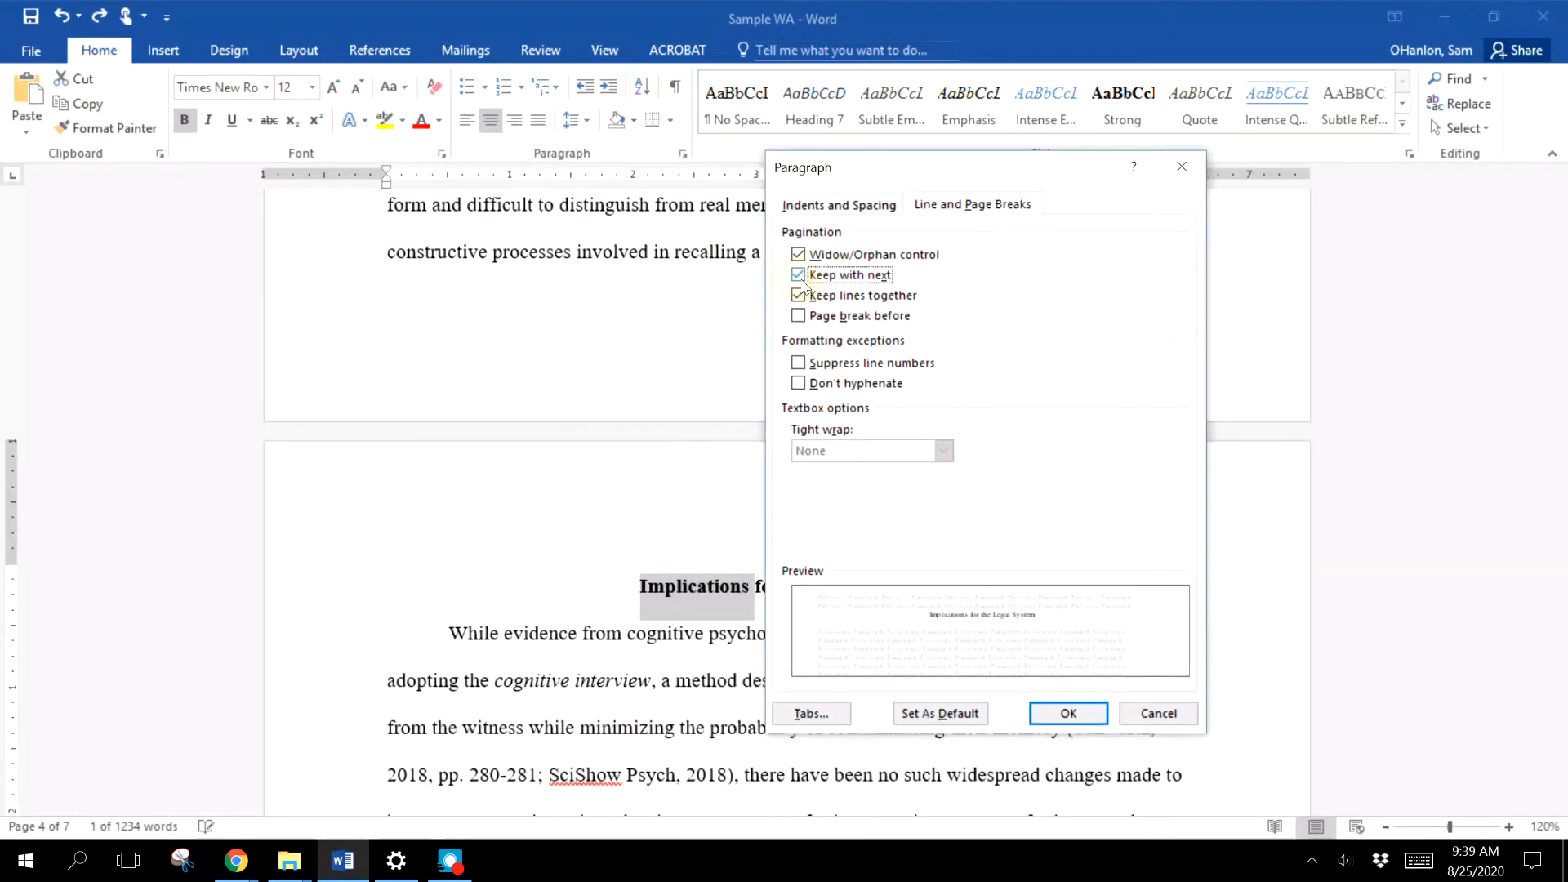
{"action": "left_click", "coordinate": [1073, 722]}
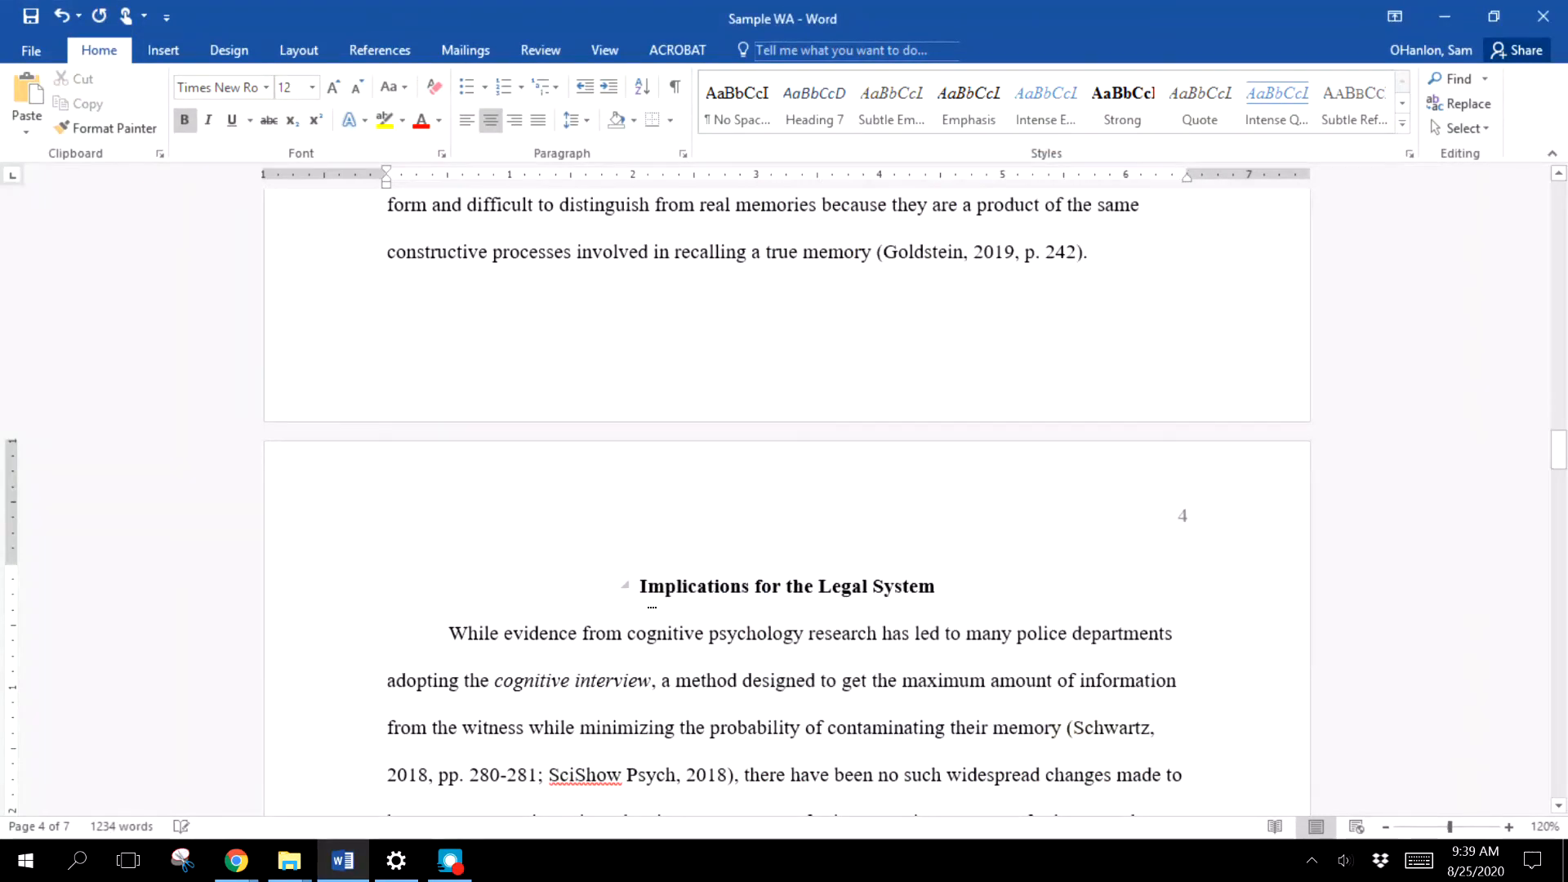
{"action": "left_click_drag", "start_coordinate": [643, 585], "coordinate": [669, 650]}
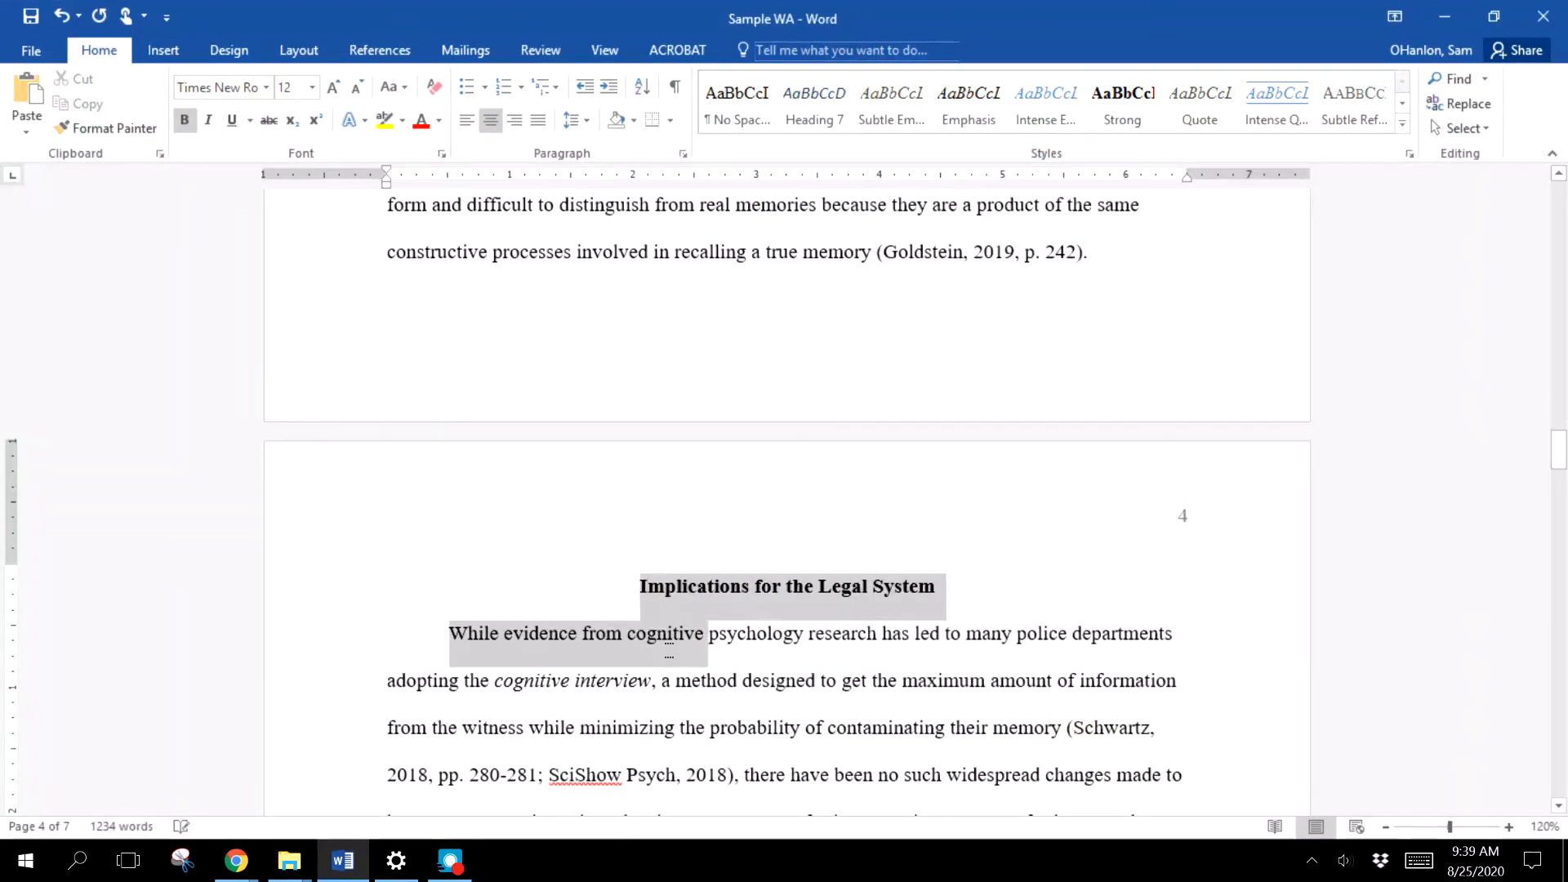
{"action": "left_click", "coordinate": [668, 718]}
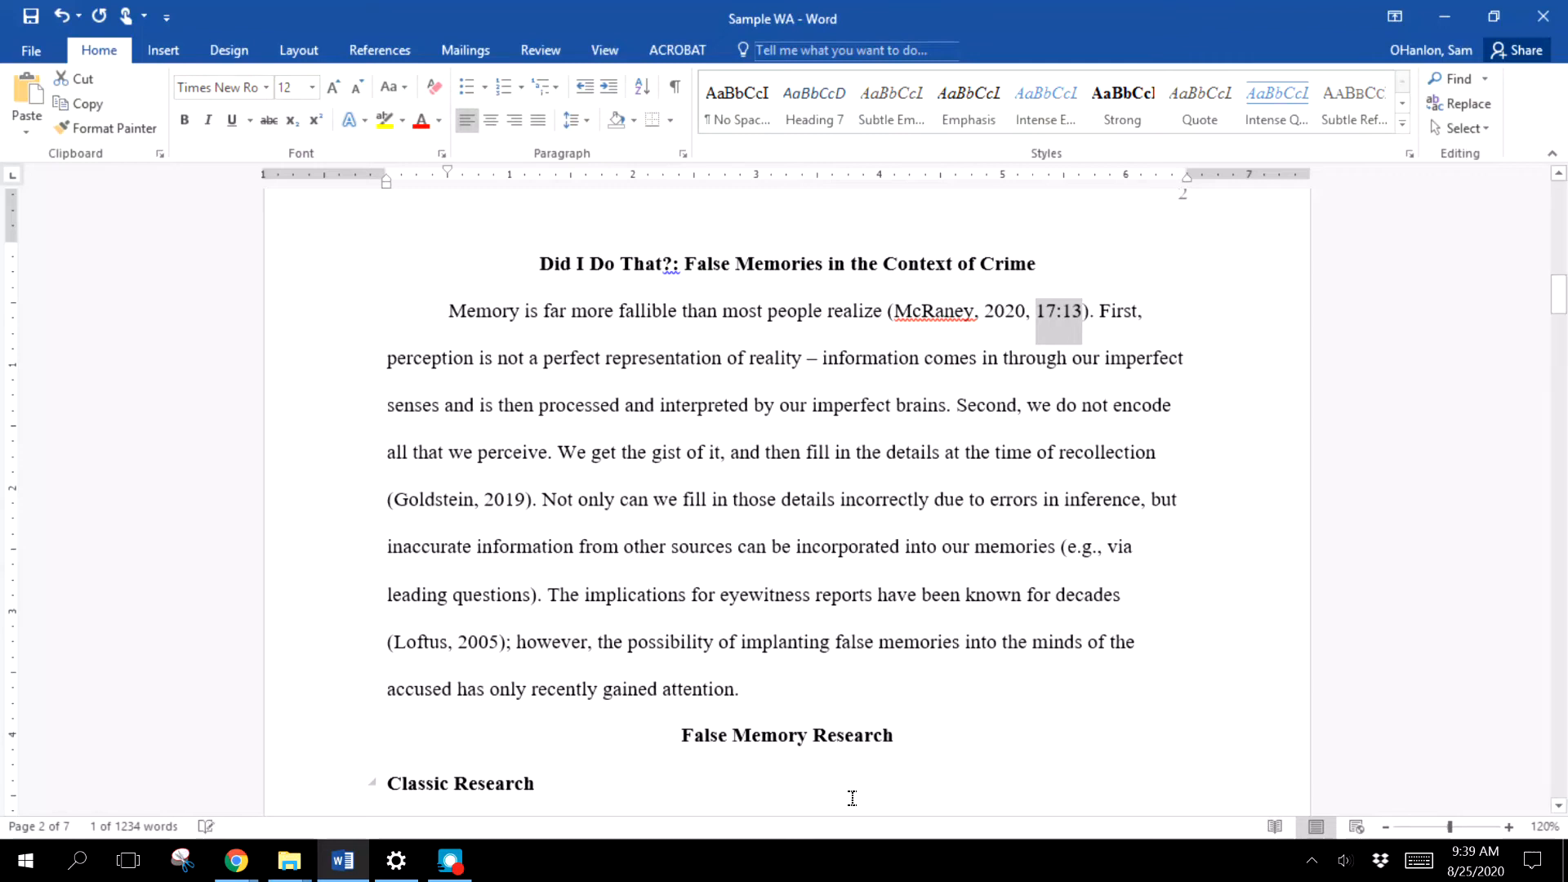
- Examine the secondary-source citation in the first Classic Research paragraph, including its "as cited in" wording
{"action": "scroll", "coordinate": [849, 796], "scroll_direction": "down", "scroll_amount": 5}
{"action": "scroll", "coordinate": [889, 686], "scroll_direction": "down", "scroll_amount": 2}
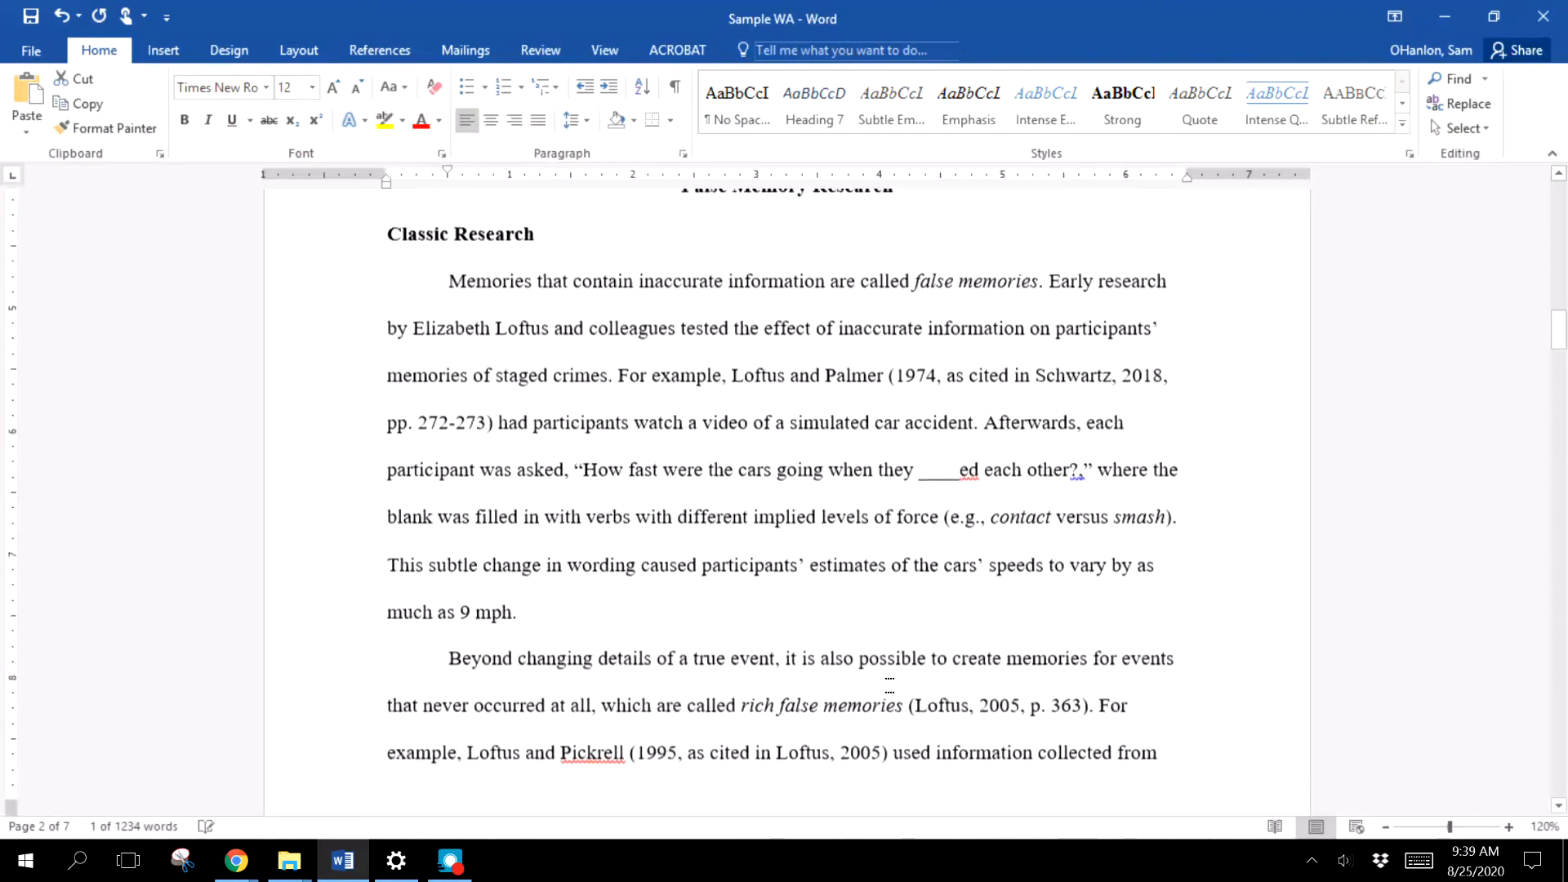
{"action": "left_click_drag", "start_coordinate": [737, 377], "coordinate": [491, 428]}
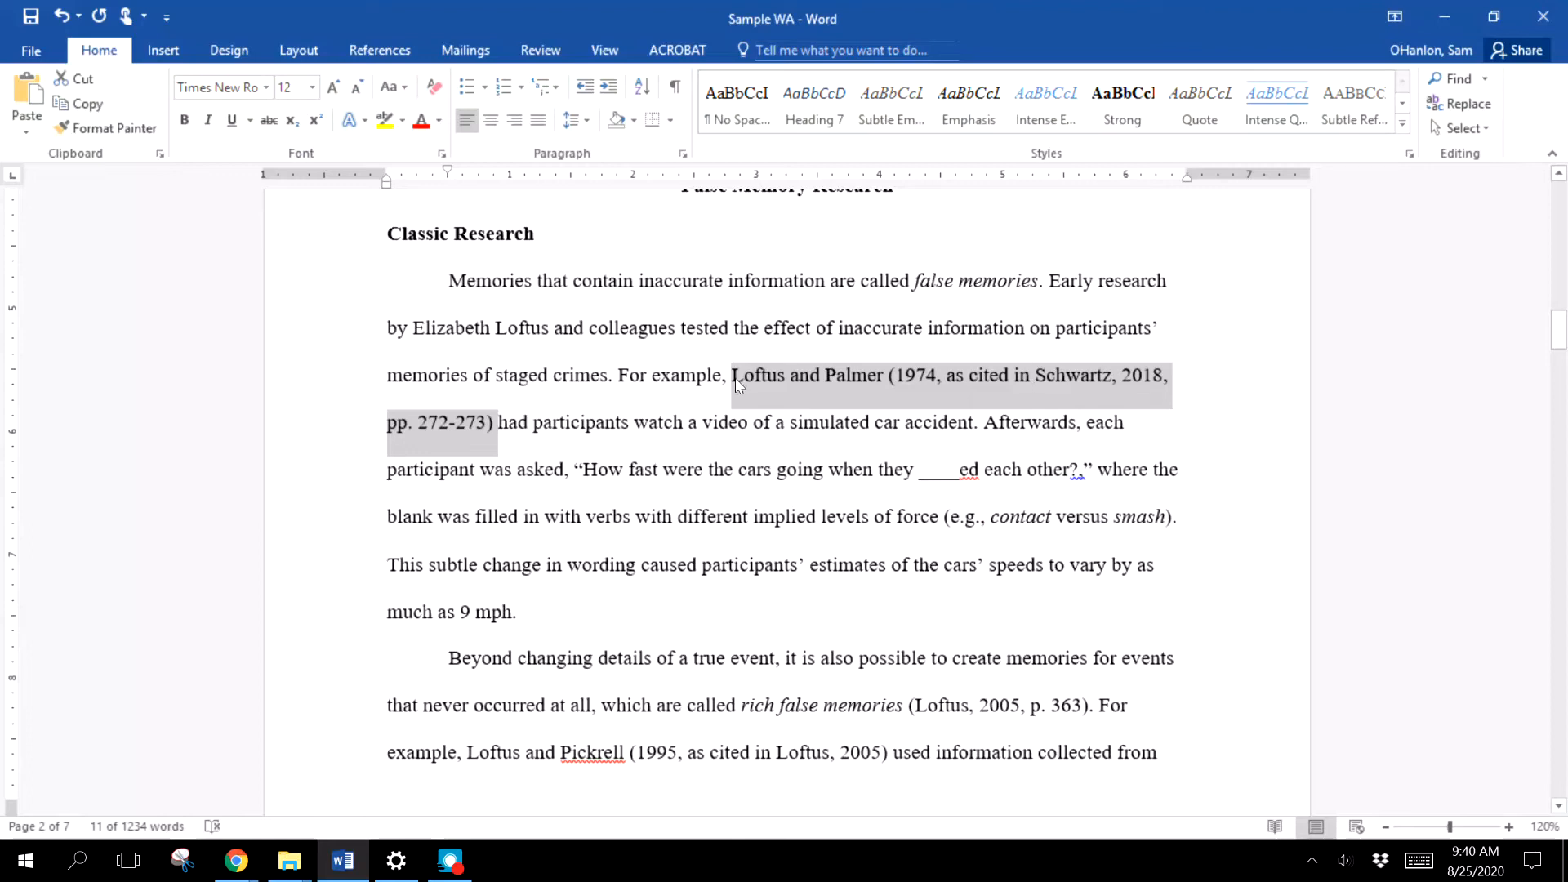
{"action": "left_click", "coordinate": [791, 372]}
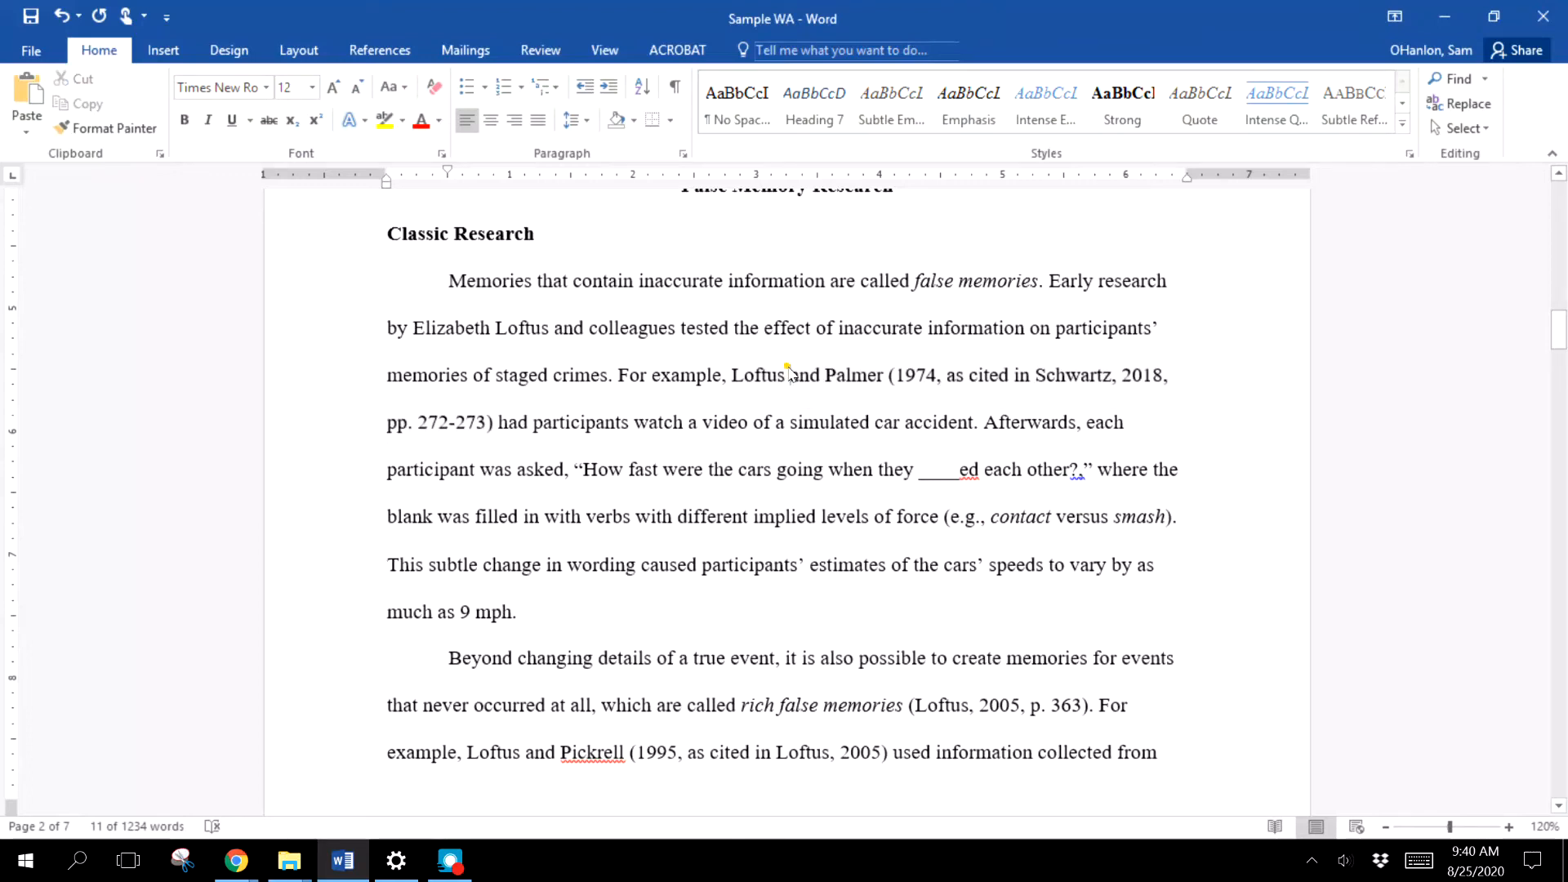
{"action": "left_click_drag", "start_coordinate": [610, 378], "coordinate": [868, 373]}
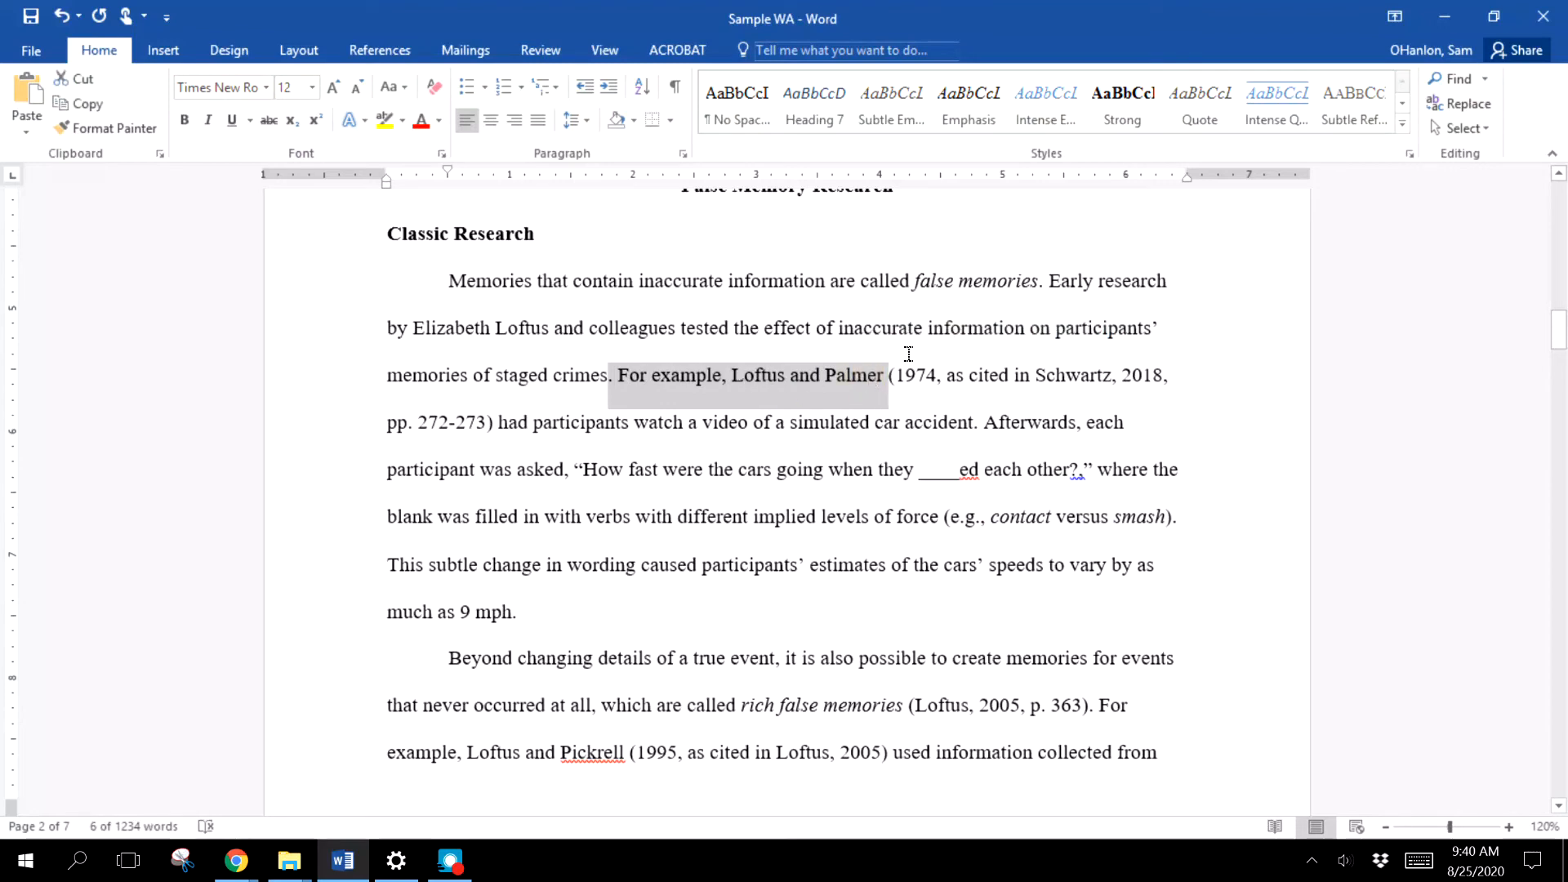
{"action": "left_click_drag", "start_coordinate": [901, 376], "coordinate": [1027, 370]}
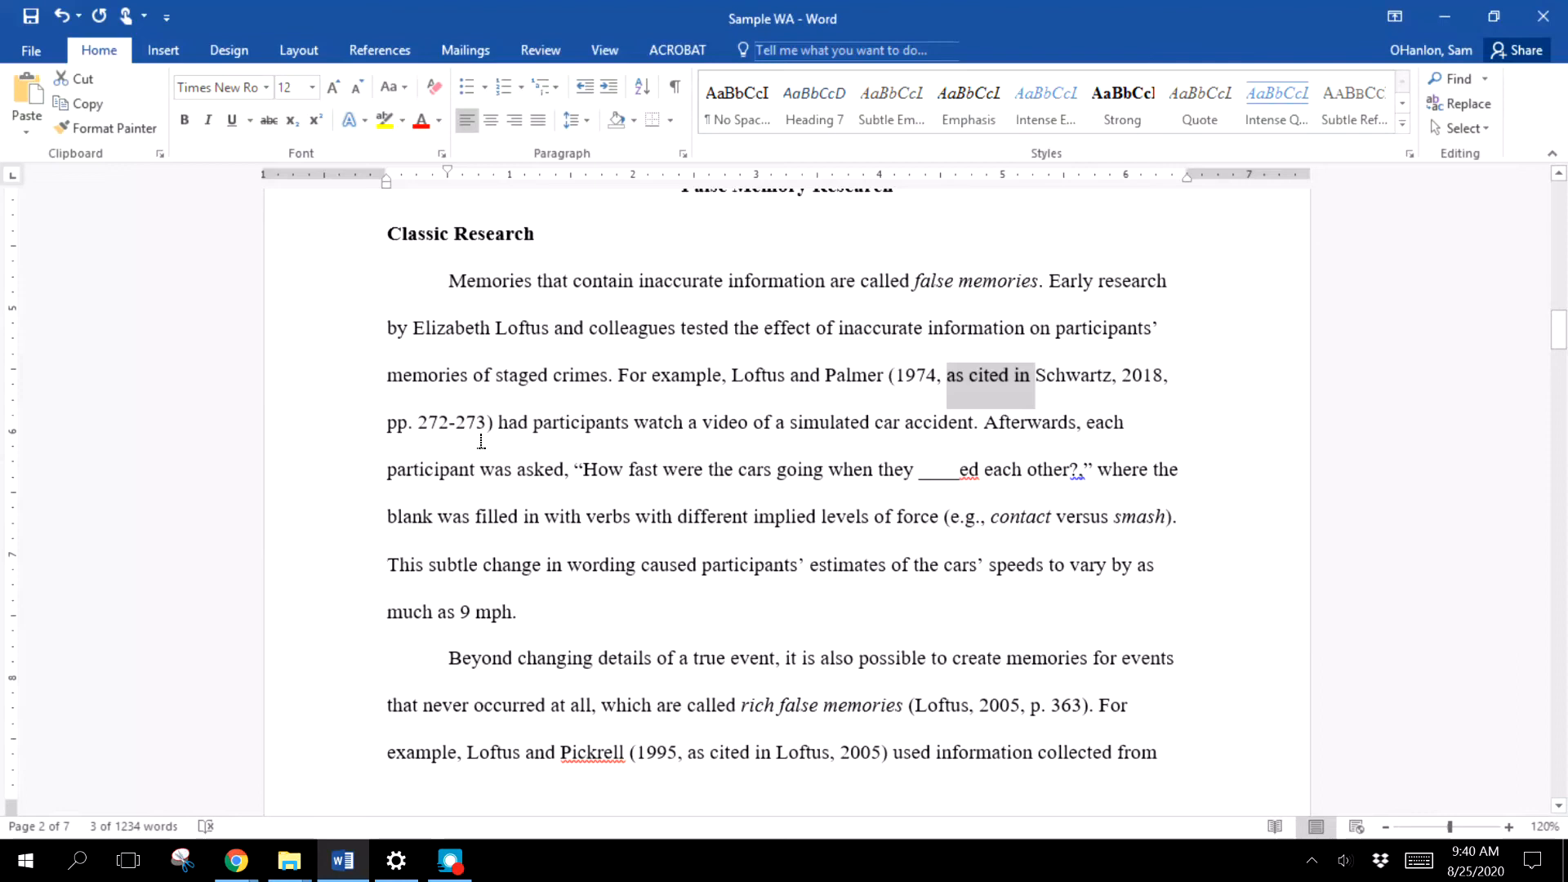
- Remove the first-line indent from the centered References heading on page 6
{"action": "scroll", "coordinate": [481, 442], "scroll_direction": "down", "scroll_amount": 10}
{"action": "scroll", "coordinate": [857, 426], "scroll_direction": "up", "scroll_amount": 4}
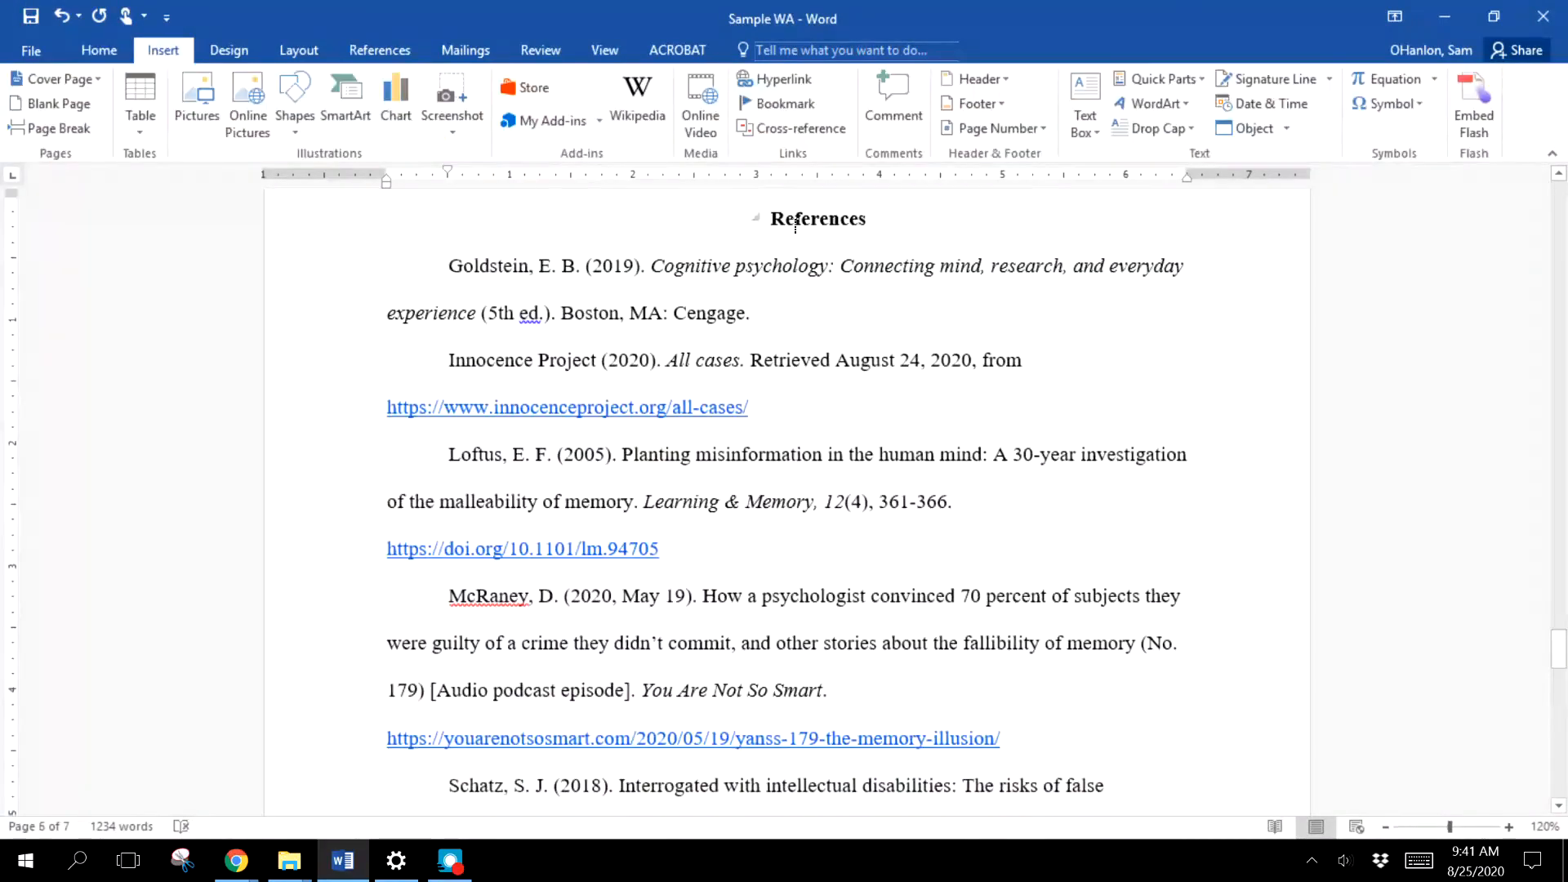
{"action": "left_click_drag", "start_coordinate": [447, 171], "coordinate": [386, 185]}
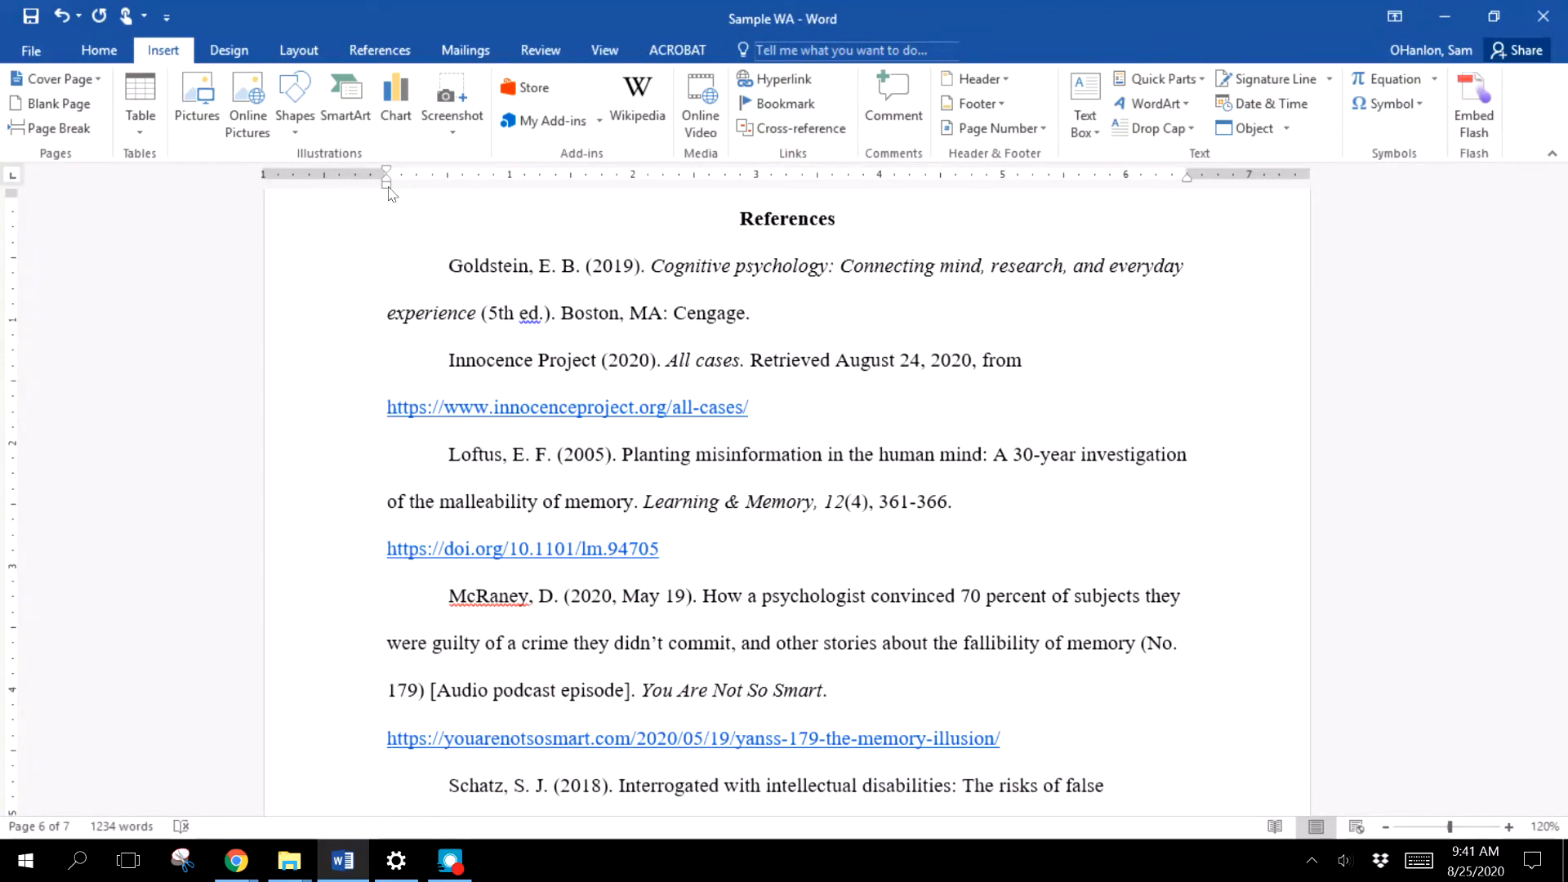
- Apply a 0.5-inch hanging indent to all the reference entries below the References heading
{"action": "left_click", "coordinate": [415, 265]}
{"action": "scroll", "coordinate": [663, 395], "scroll_direction": "down", "scroll_amount": 15}
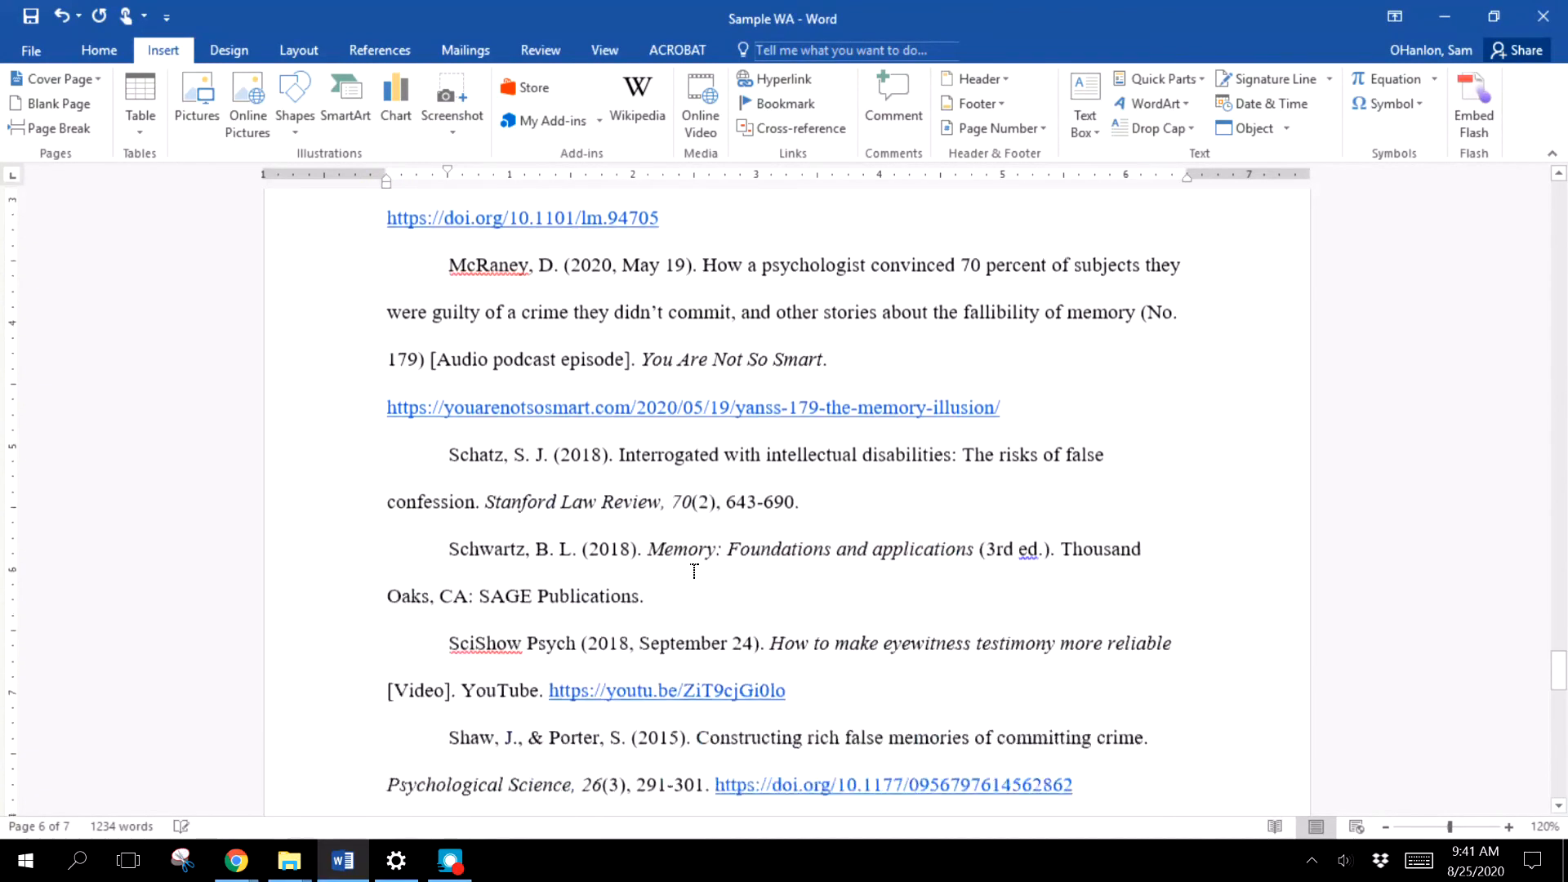
{"action": "left_click", "coordinate": [726, 664], "text": "shift"}
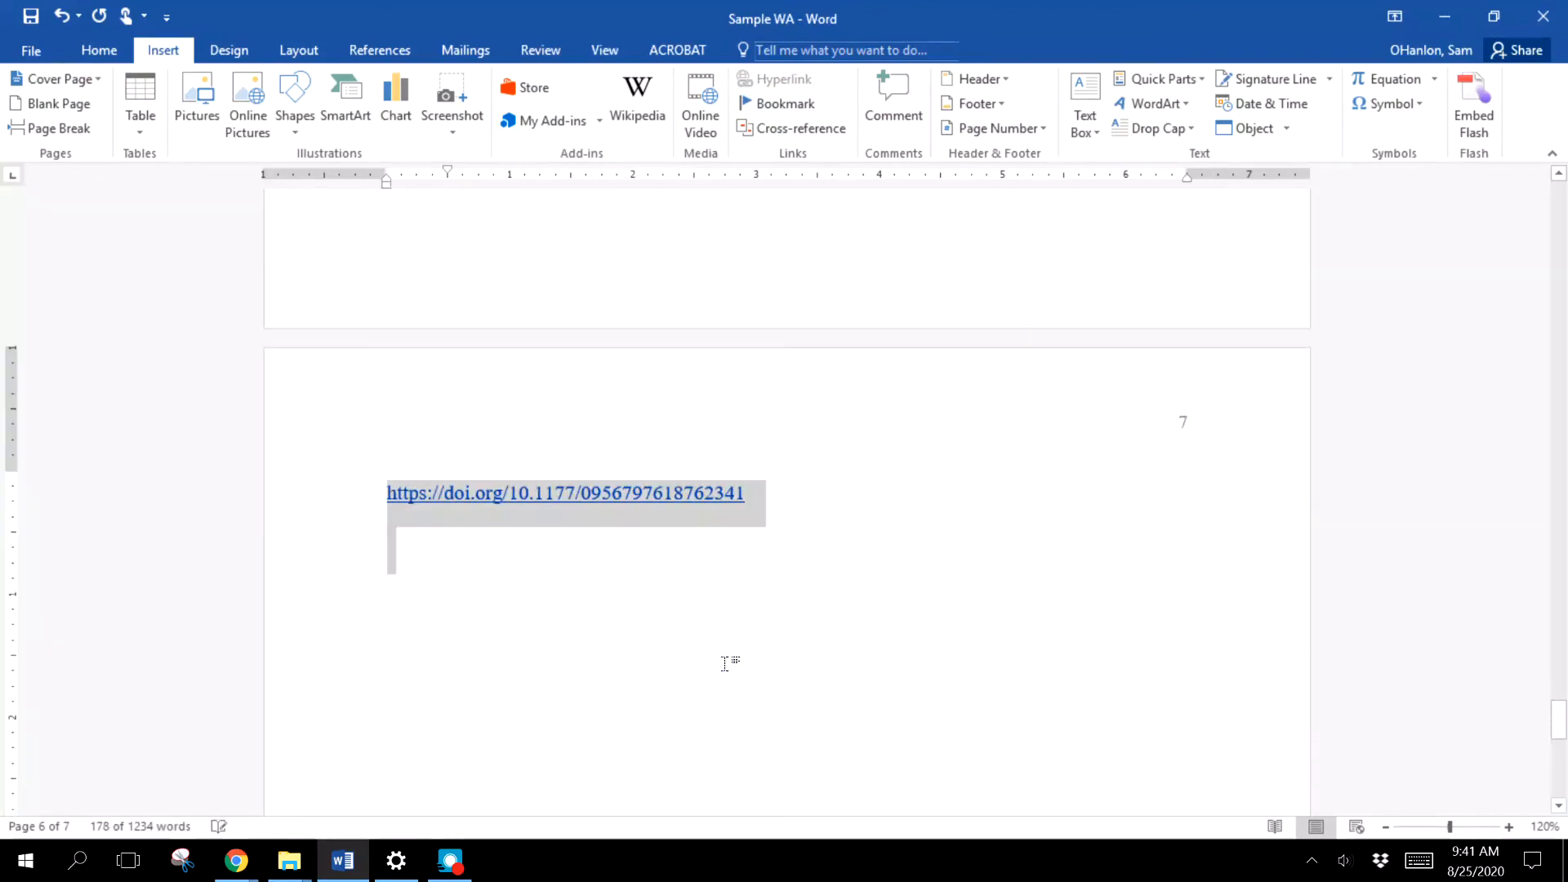
{"action": "scroll", "coordinate": [728, 665], "scroll_direction": "up", "scroll_amount": 15}
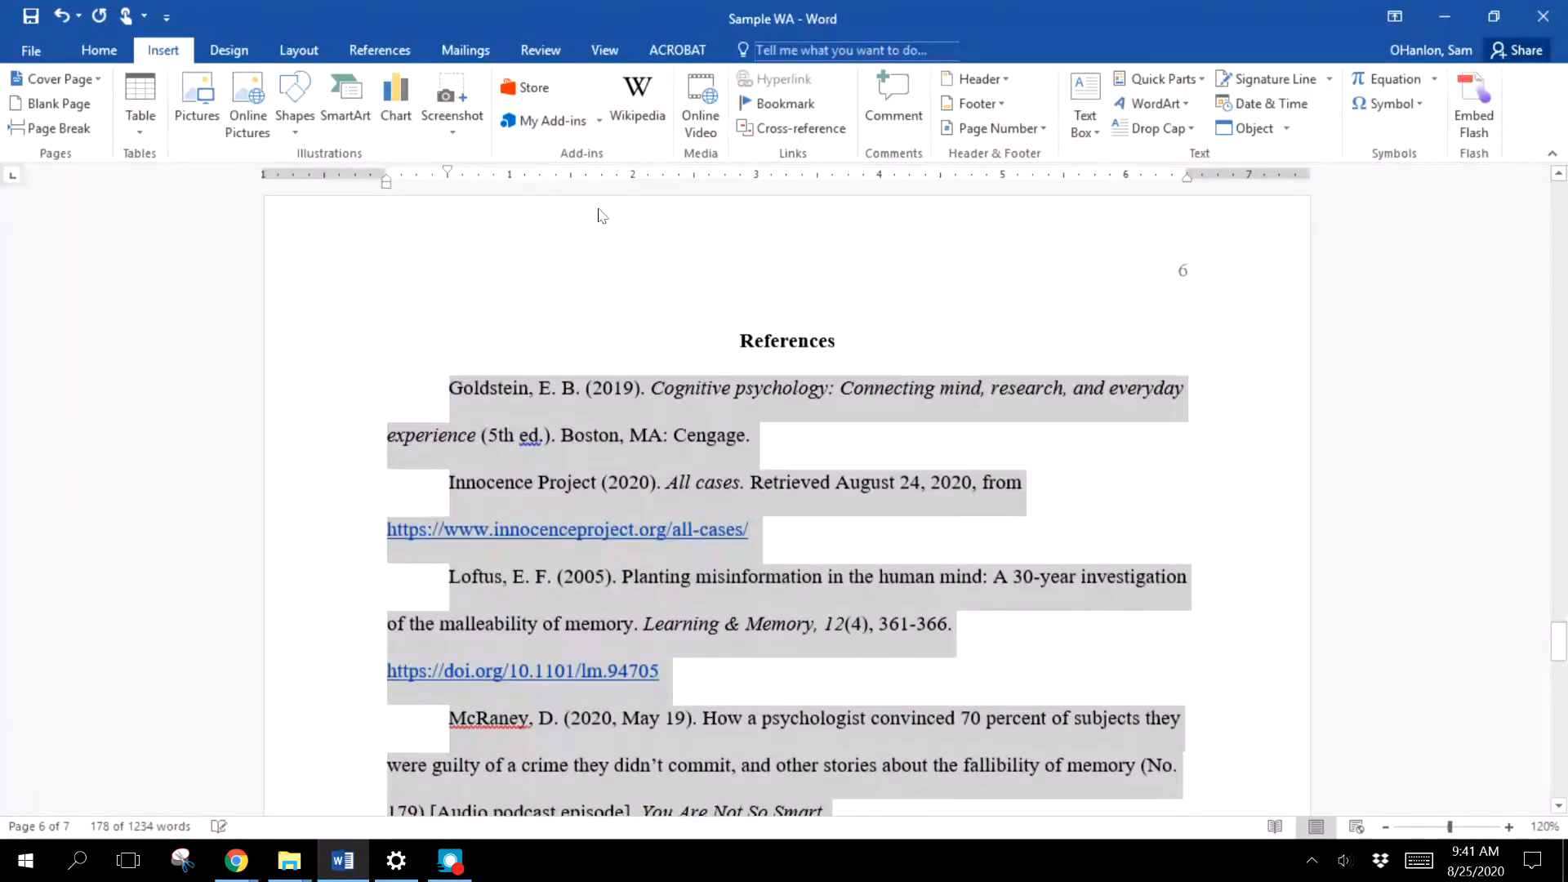
{"action": "mouse_move", "coordinate": [448, 178]}
{"action": "left_mouse_down"}
{"action": "mouse_move", "coordinate": [386, 186]}
{"action": "mouse_move", "coordinate": [448, 186]}
{"action": "left_mouse_up"}
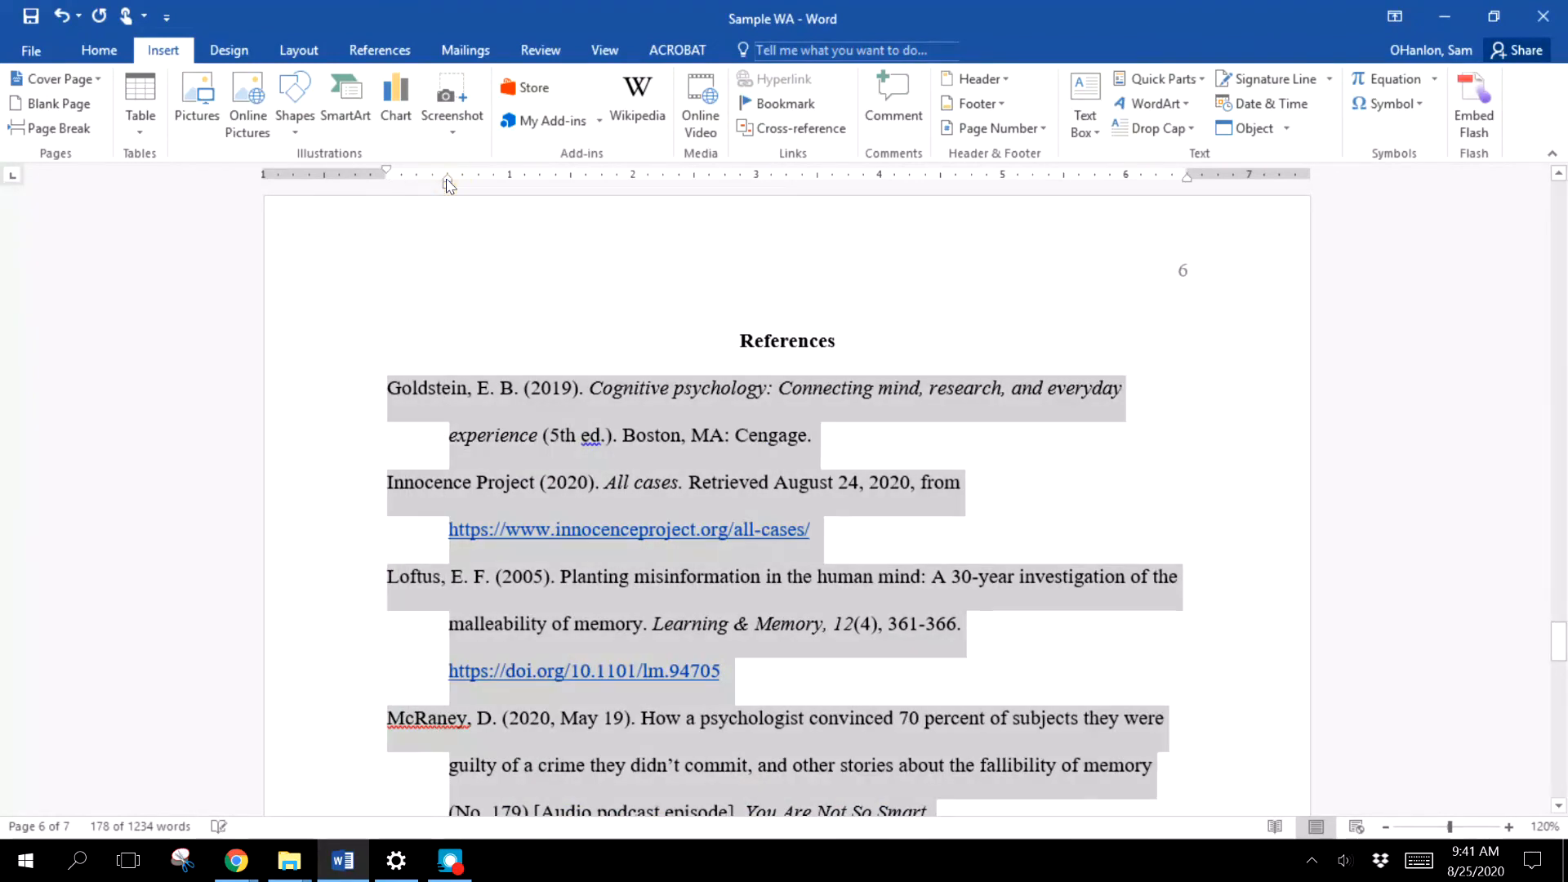
{"action": "left_click", "coordinate": [926, 463]}
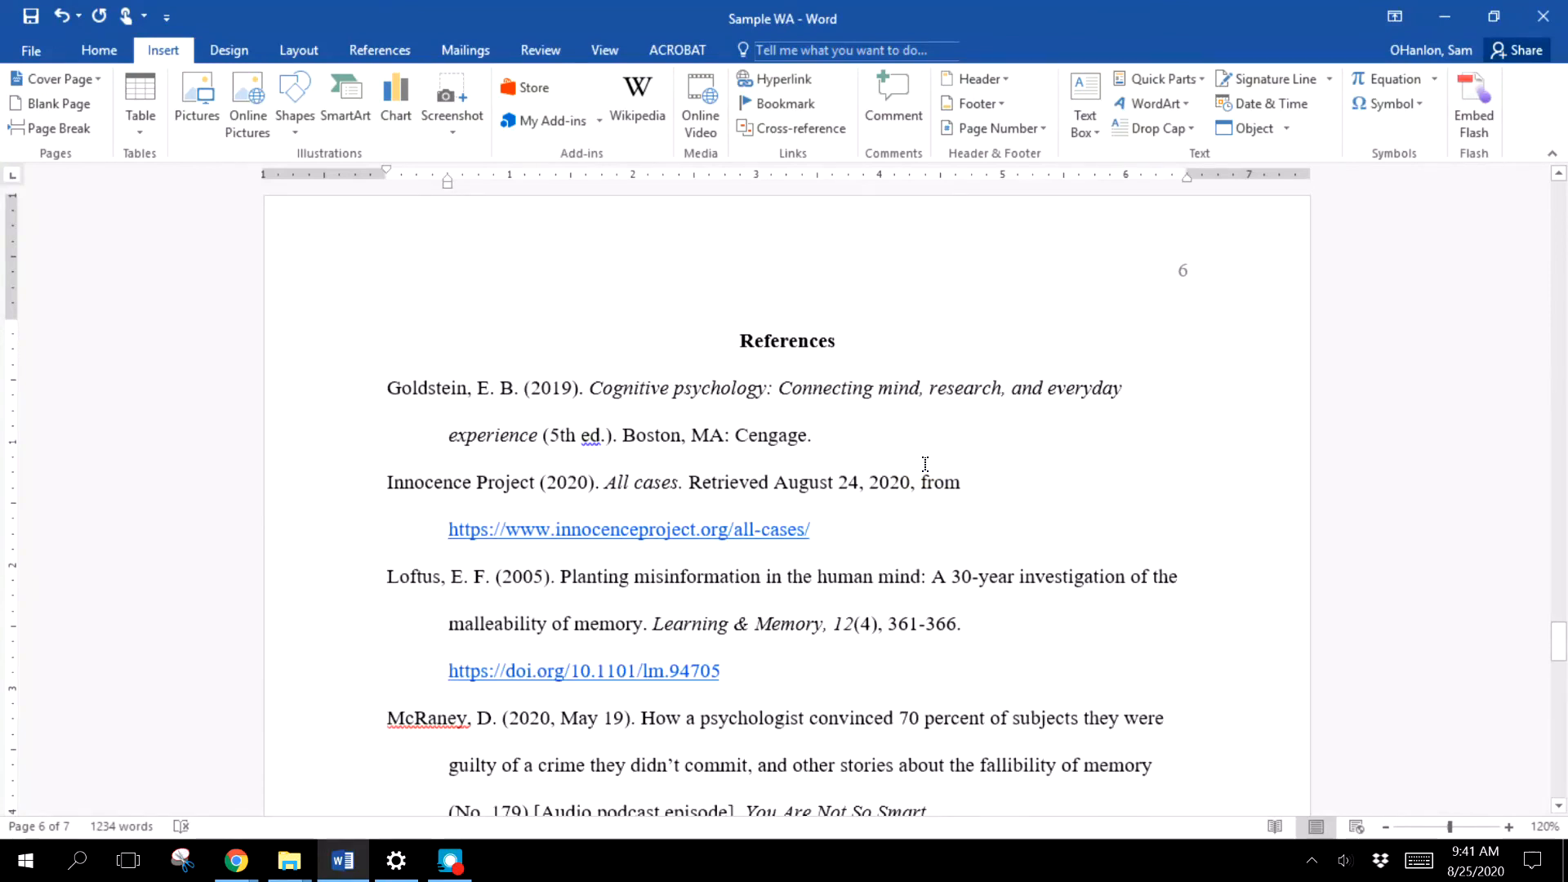
- Look through the order of the reference list and examine the authors and year of the 2015 journal article entry
{"action": "scroll", "coordinate": [925, 464], "scroll_direction": "down", "scroll_amount": 3}
{"action": "scroll", "coordinate": [925, 463], "scroll_direction": "up", "scroll_amount": 2}
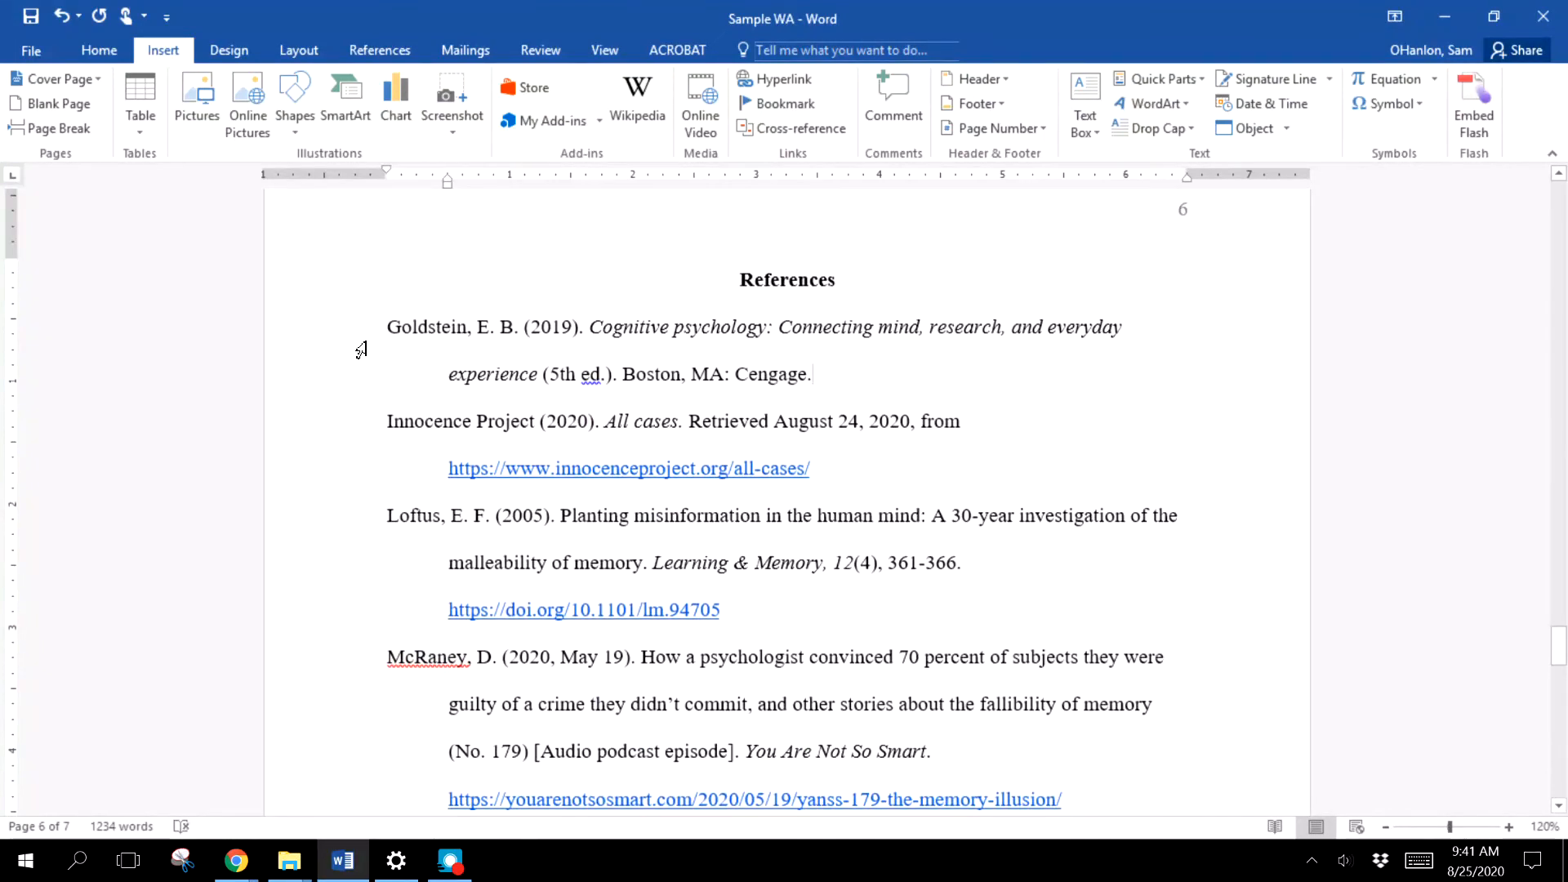
{"action": "scroll", "coordinate": [524, 576], "scroll_direction": "down", "scroll_amount": 9}
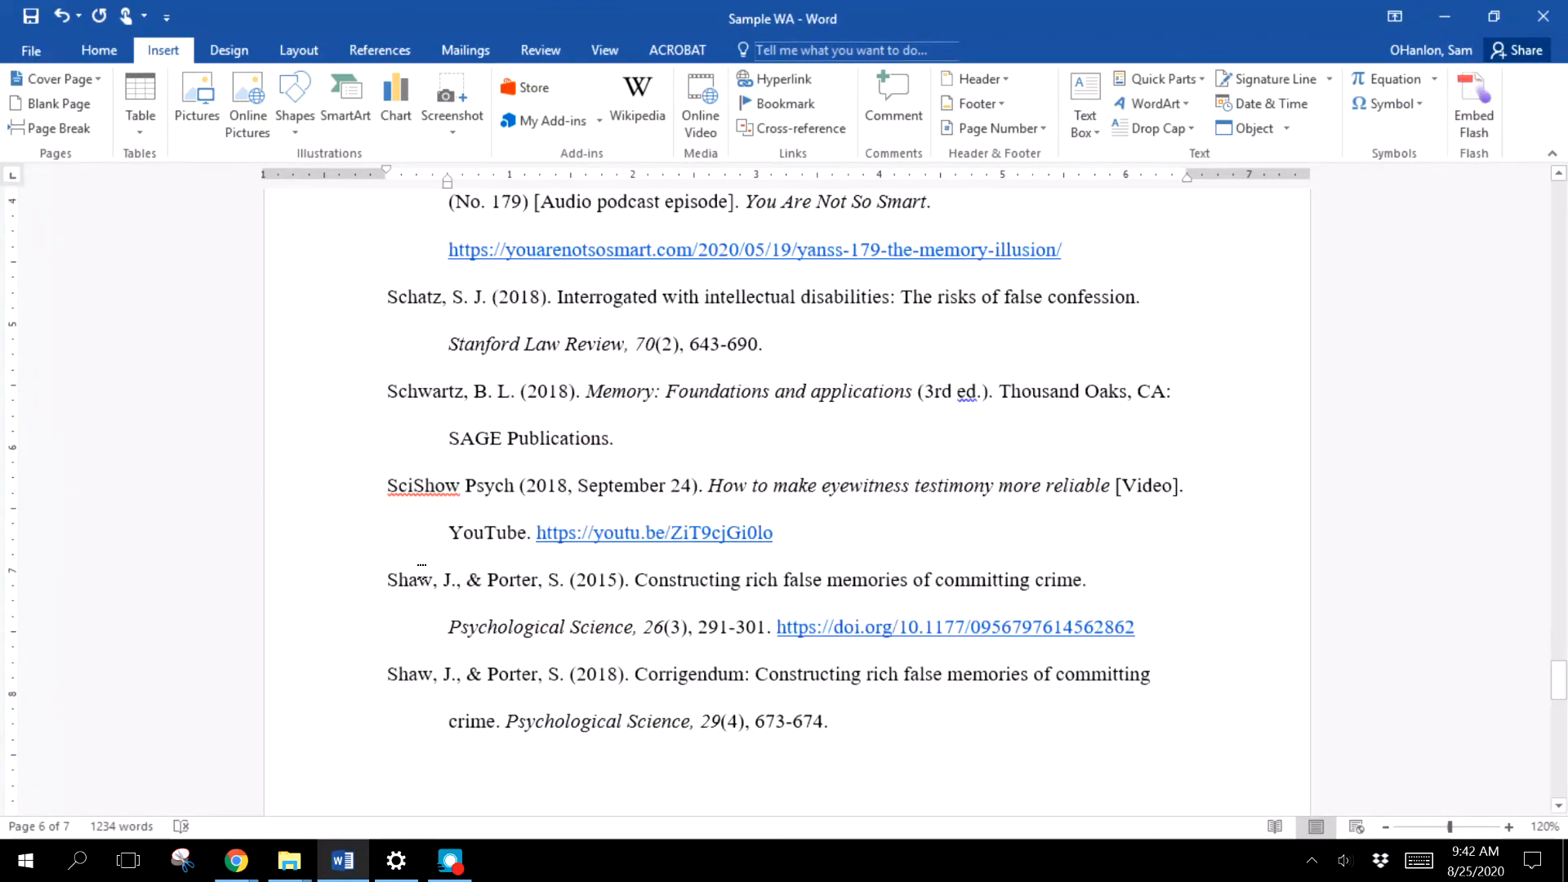
{"action": "left_click", "coordinate": [388, 579]}
{"action": "left_click_drag", "start_coordinate": [391, 580], "coordinate": [572, 582]}
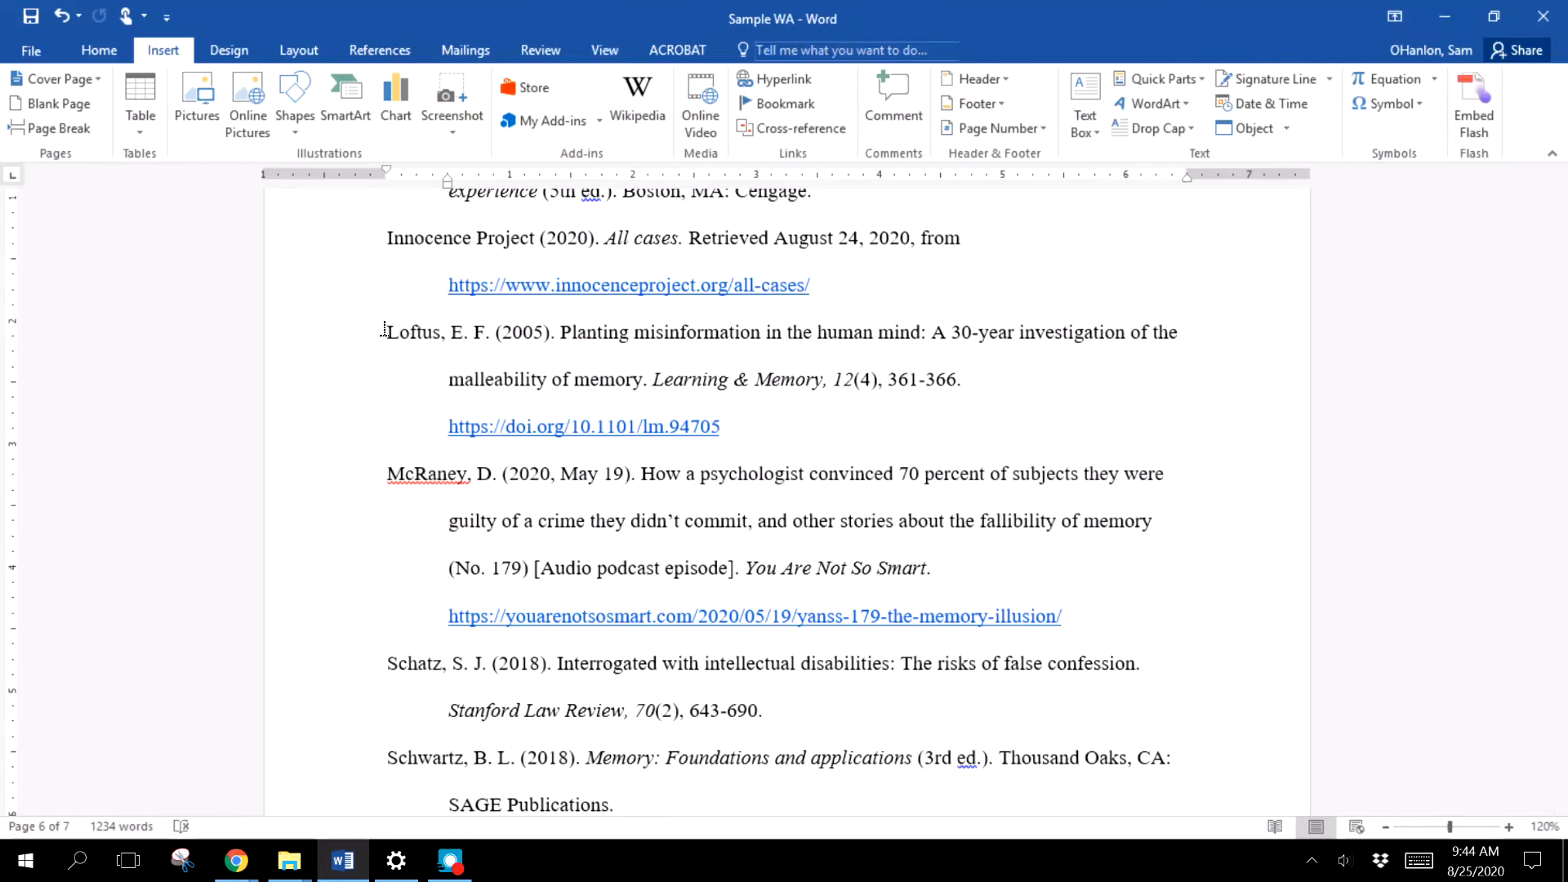
- Examine the parts of the 2005 Learning & Memory reference: author, article title, journal and volume, issue number, page range and DOI link
{"action": "left_click_drag", "start_coordinate": [387, 331], "coordinate": [442, 335]}
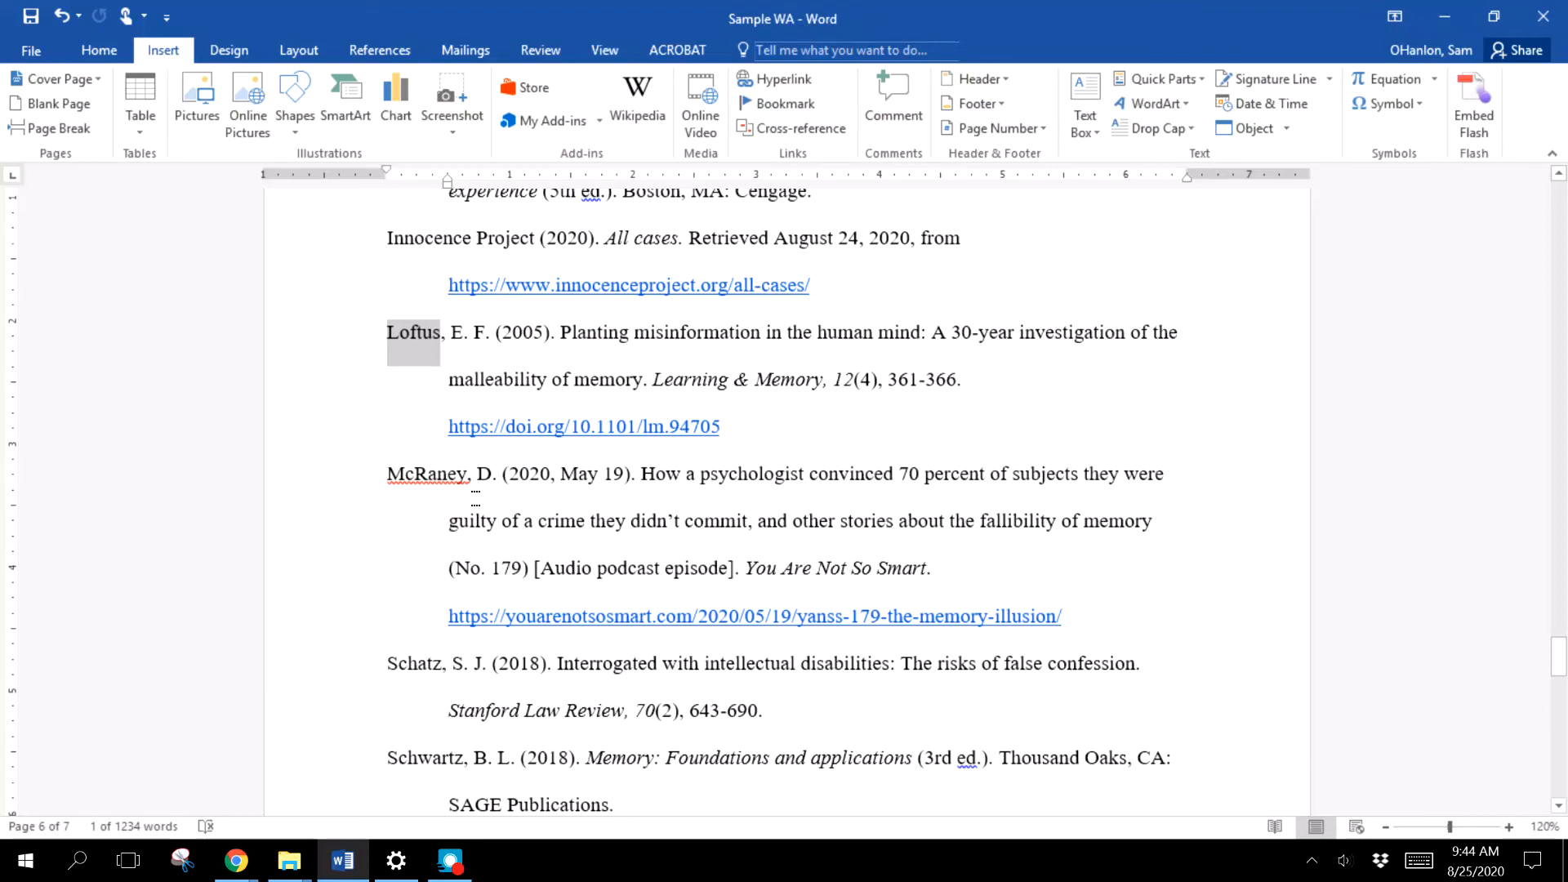
{"action": "left_click_drag", "start_coordinate": [502, 335], "coordinate": [651, 381]}
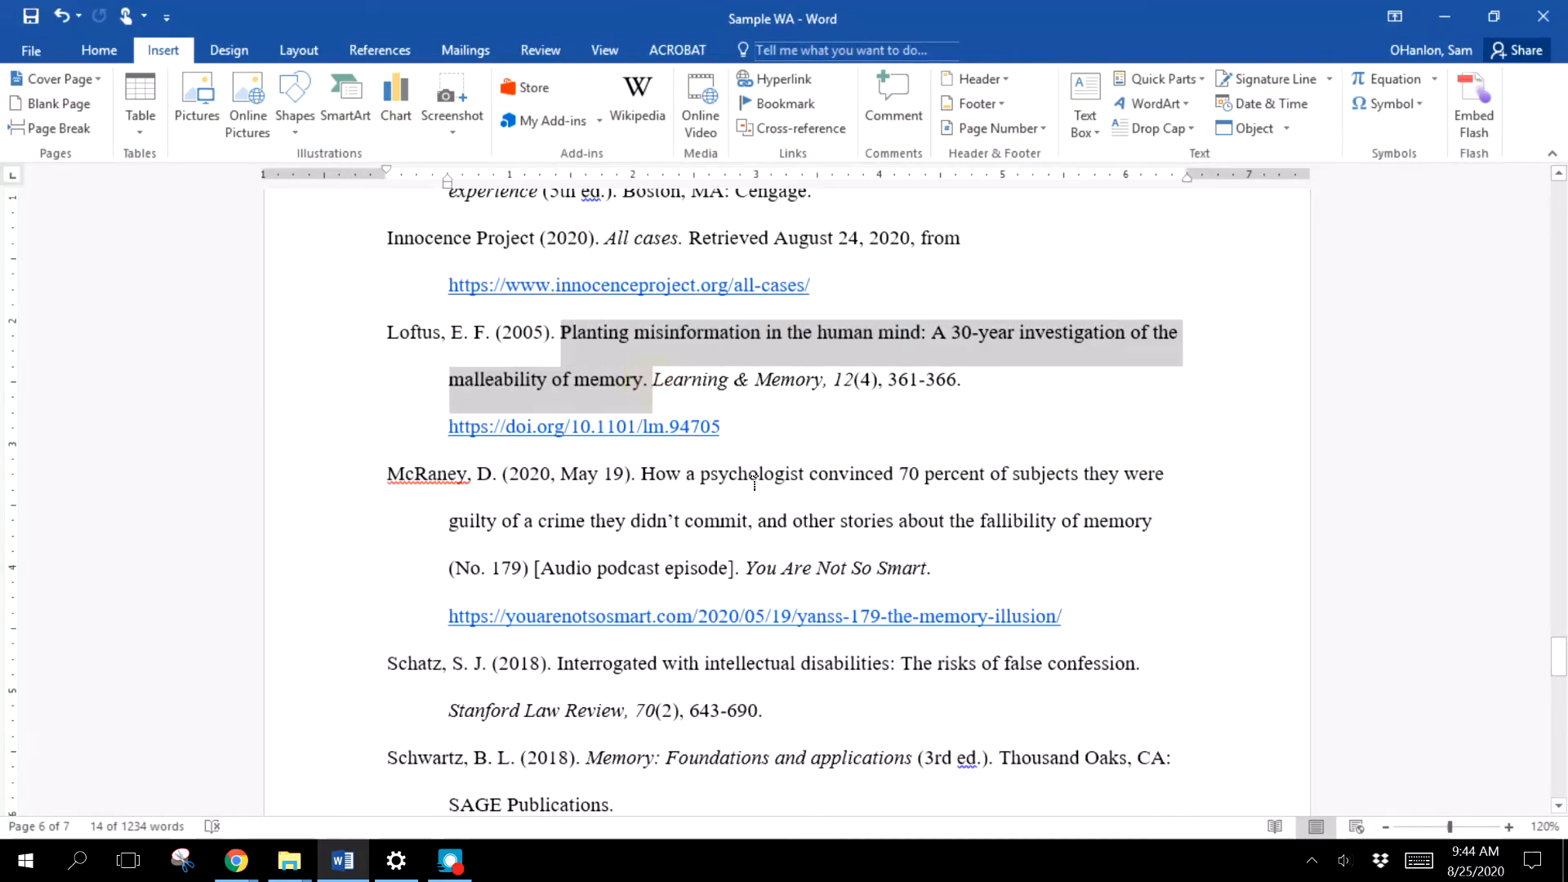
{"action": "left_click", "coordinate": [663, 377]}
{"action": "left_click_drag", "start_coordinate": [654, 377], "coordinate": [850, 374]}
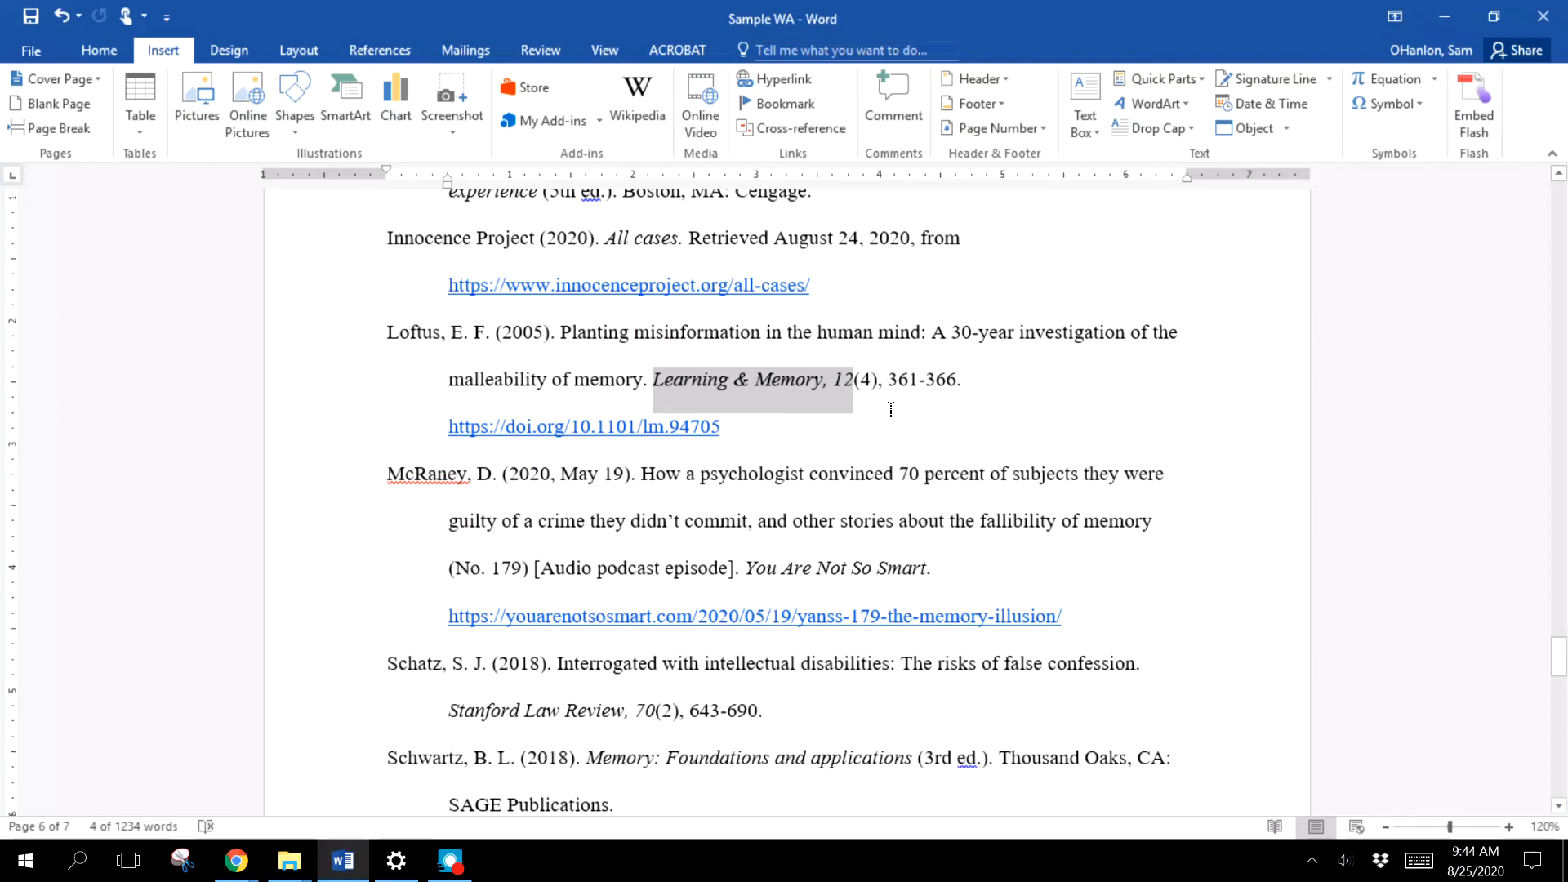
{"action": "left_click_drag", "start_coordinate": [862, 380], "coordinate": [871, 380]}
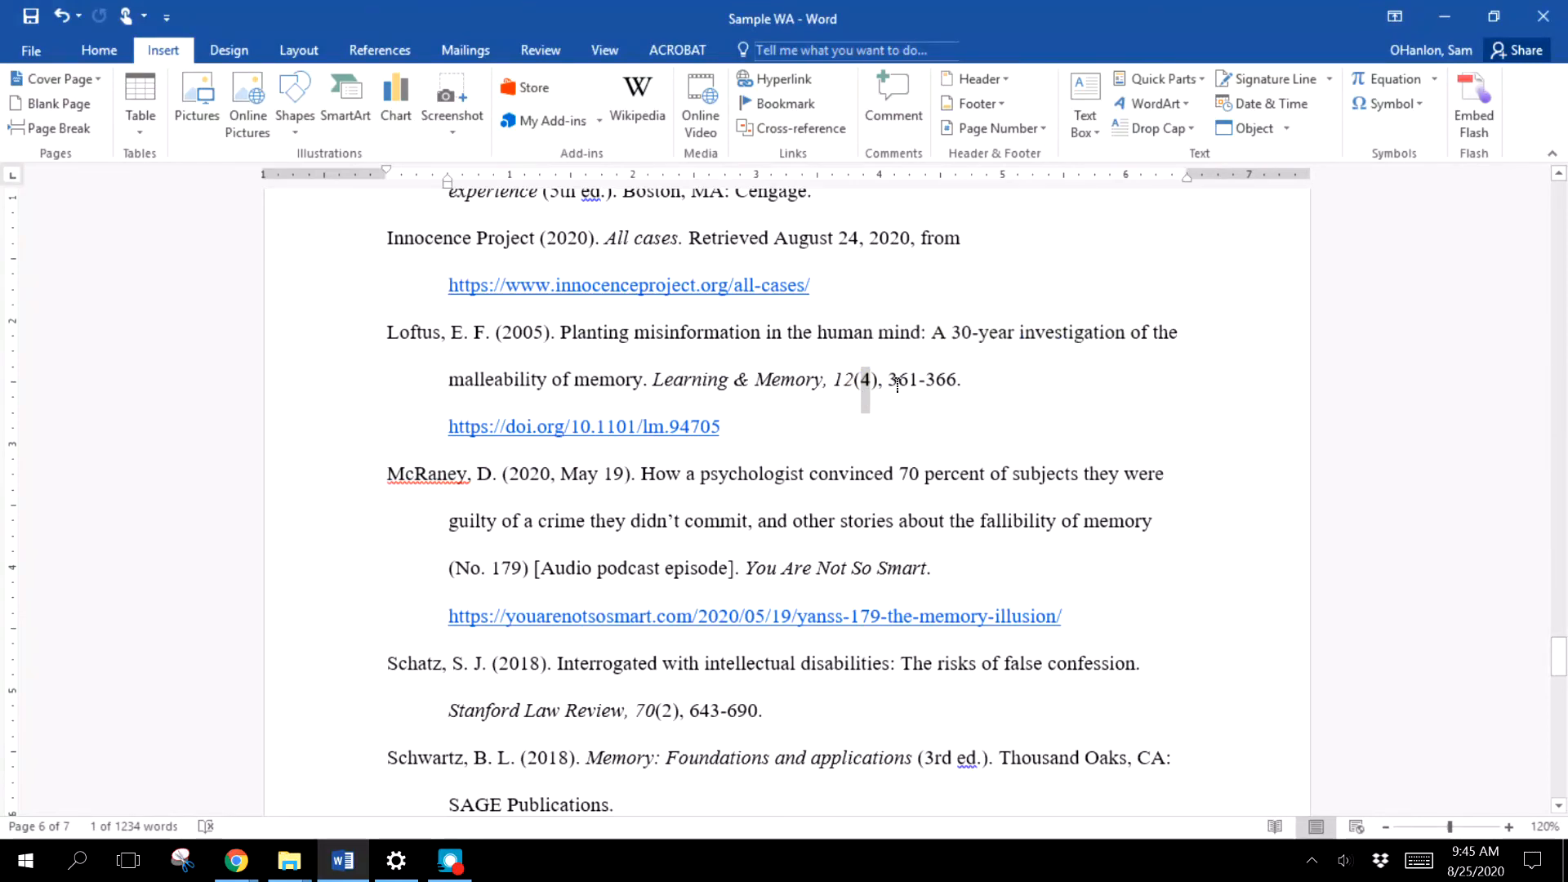
{"action": "left_click_drag", "start_coordinate": [888, 380], "coordinate": [956, 379]}
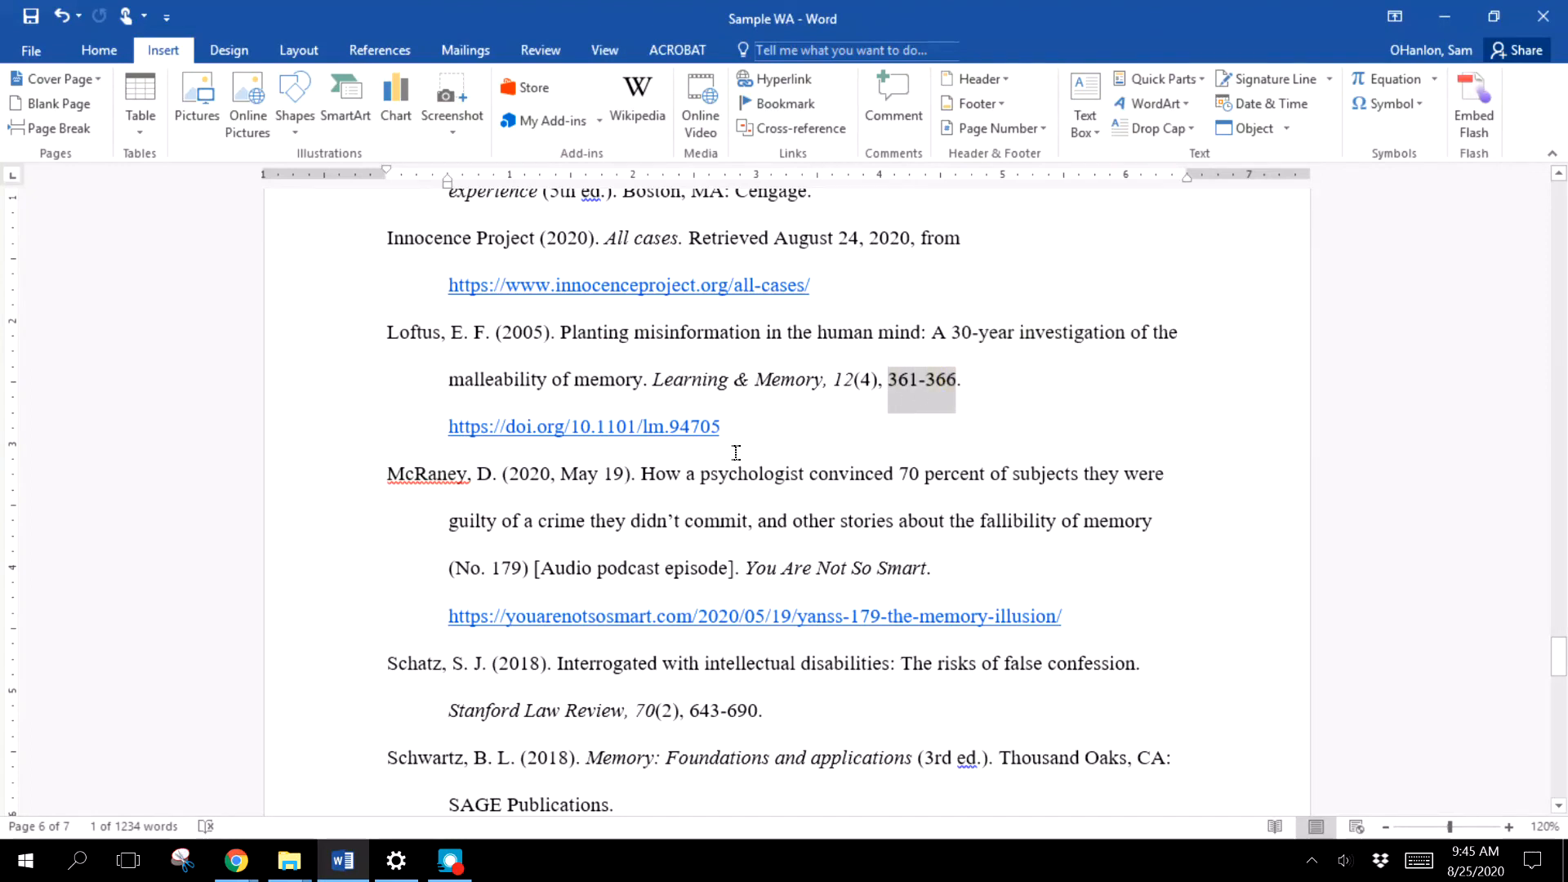
{"action": "left_click", "coordinate": [743, 424]}
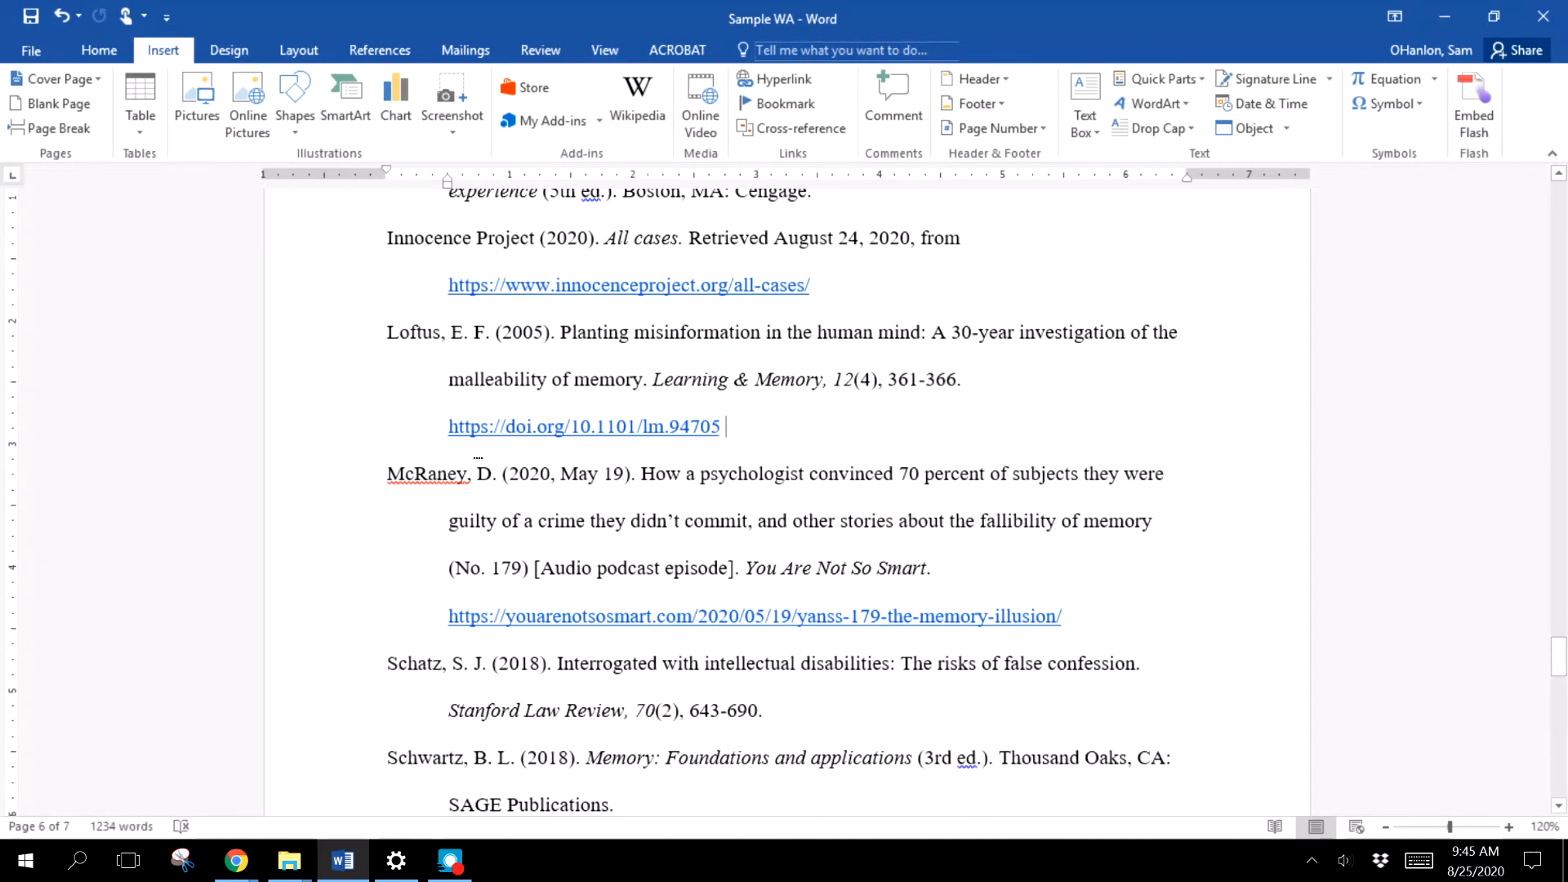
{"action": "left_click_drag", "start_coordinate": [448, 426], "coordinate": [757, 426]}
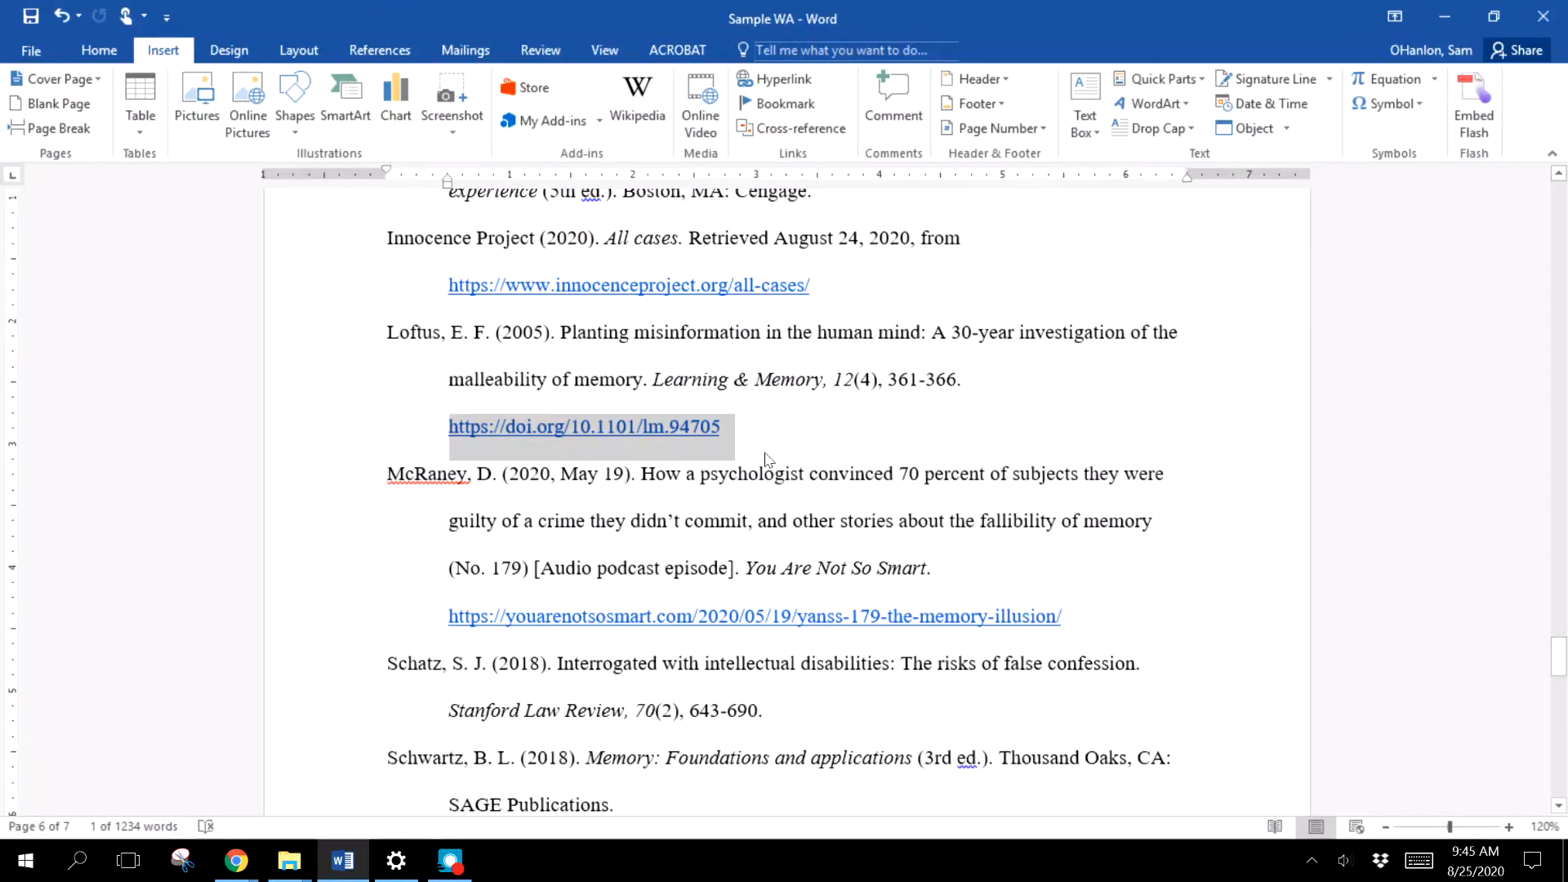
- Add a plain-text line reading DOI:10.1101/lm.94705 directly below the 2005 Learning & Memory reference
{"action": "left_click", "coordinate": [750, 433]}
{"action": "left_click_drag", "start_coordinate": [572, 430], "coordinate": [720, 441]}
{"action": "key", "text": "ctrl+c"}
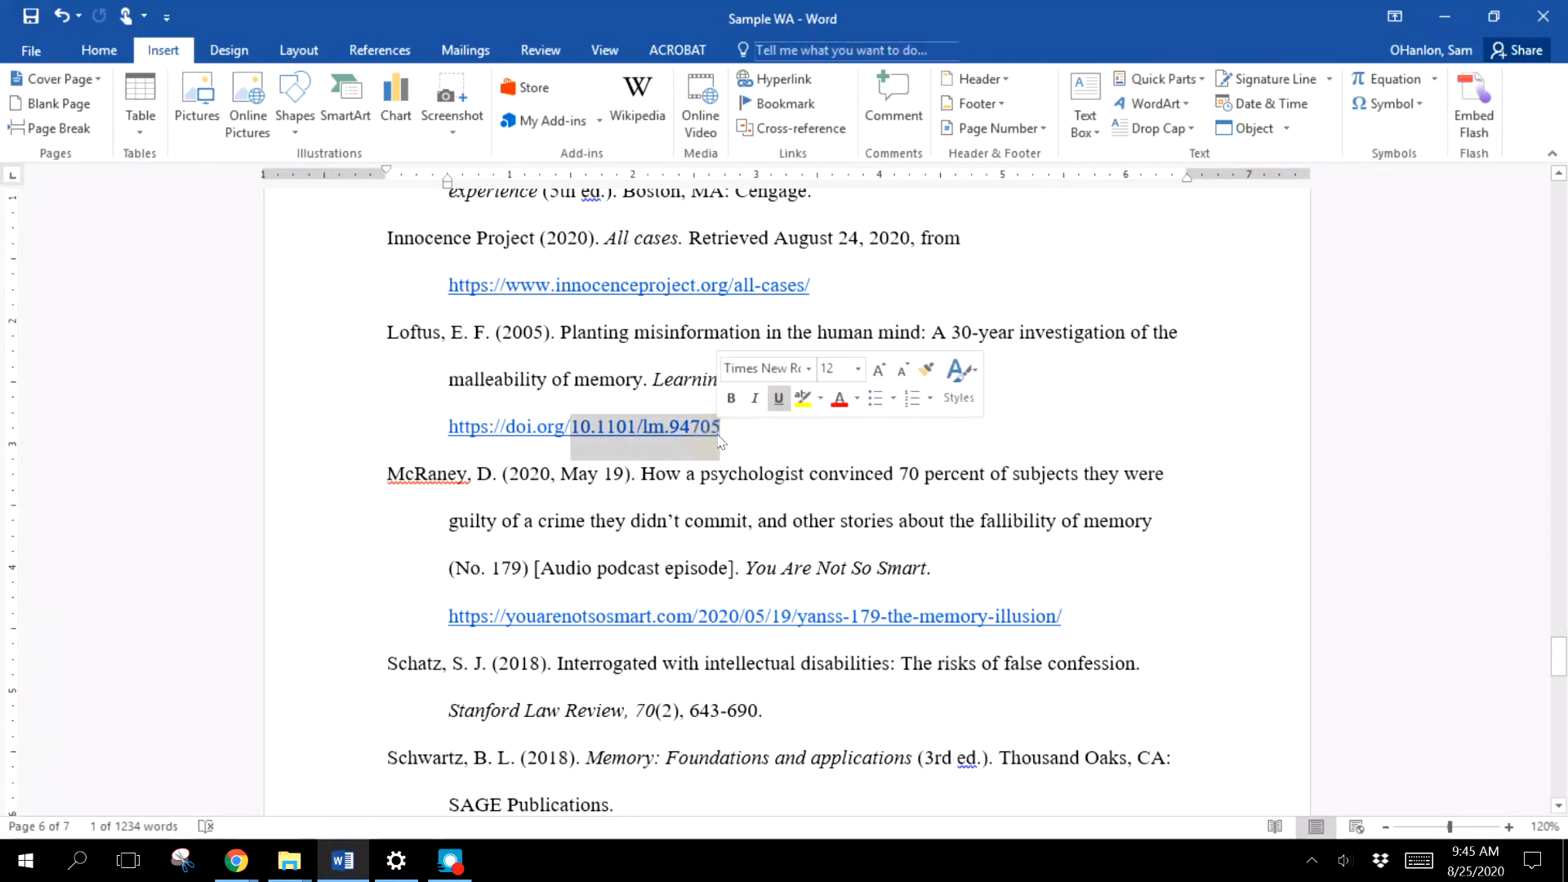
{"action": "left_click", "coordinate": [798, 421]}
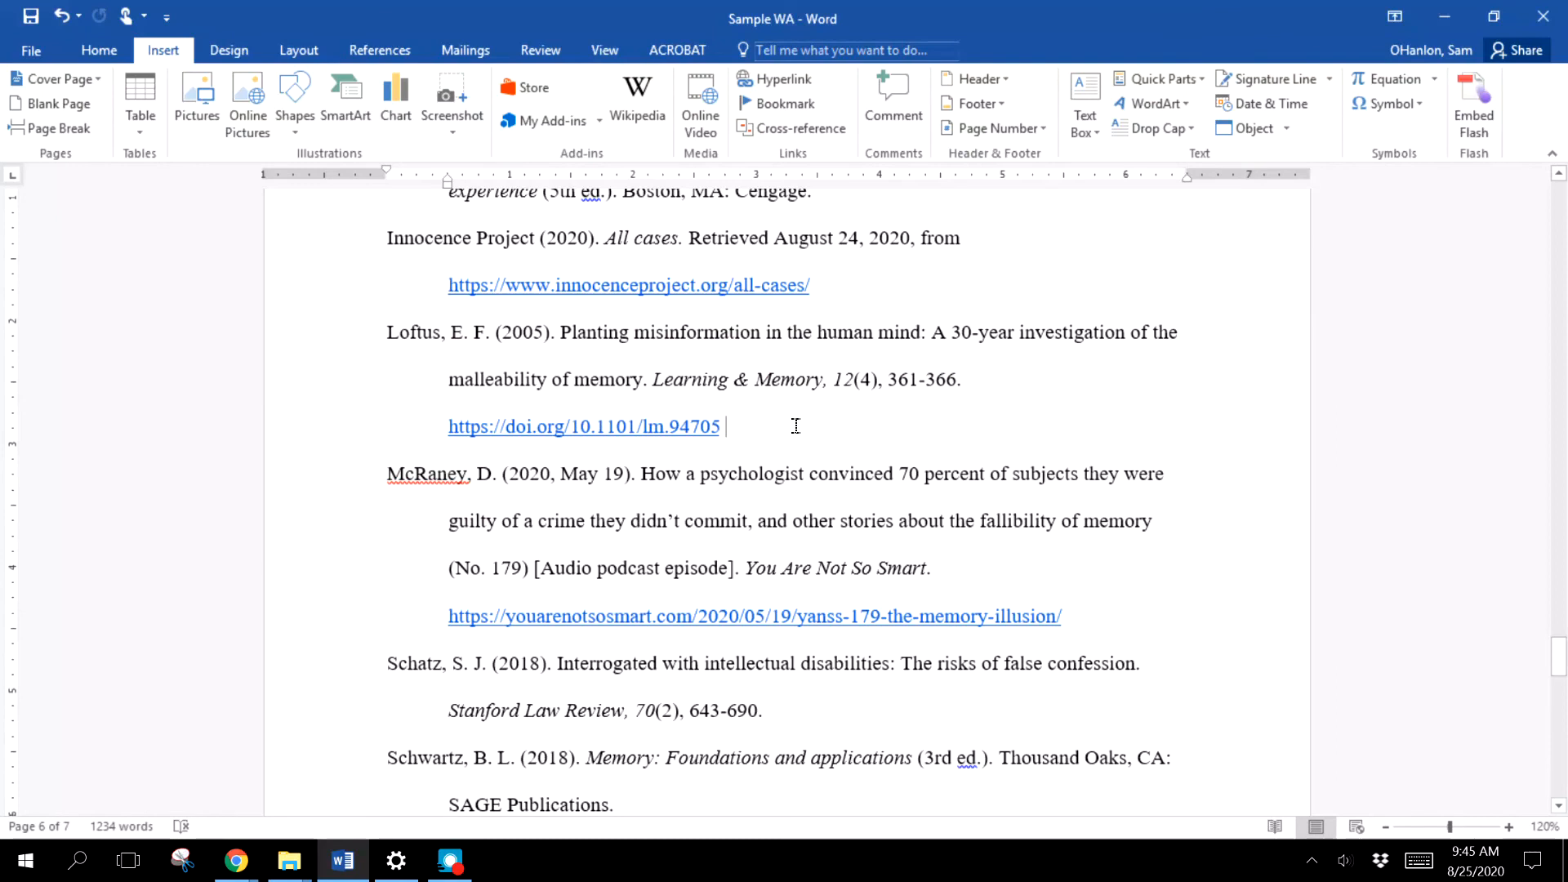
{"action": "key", "text": "Return"}
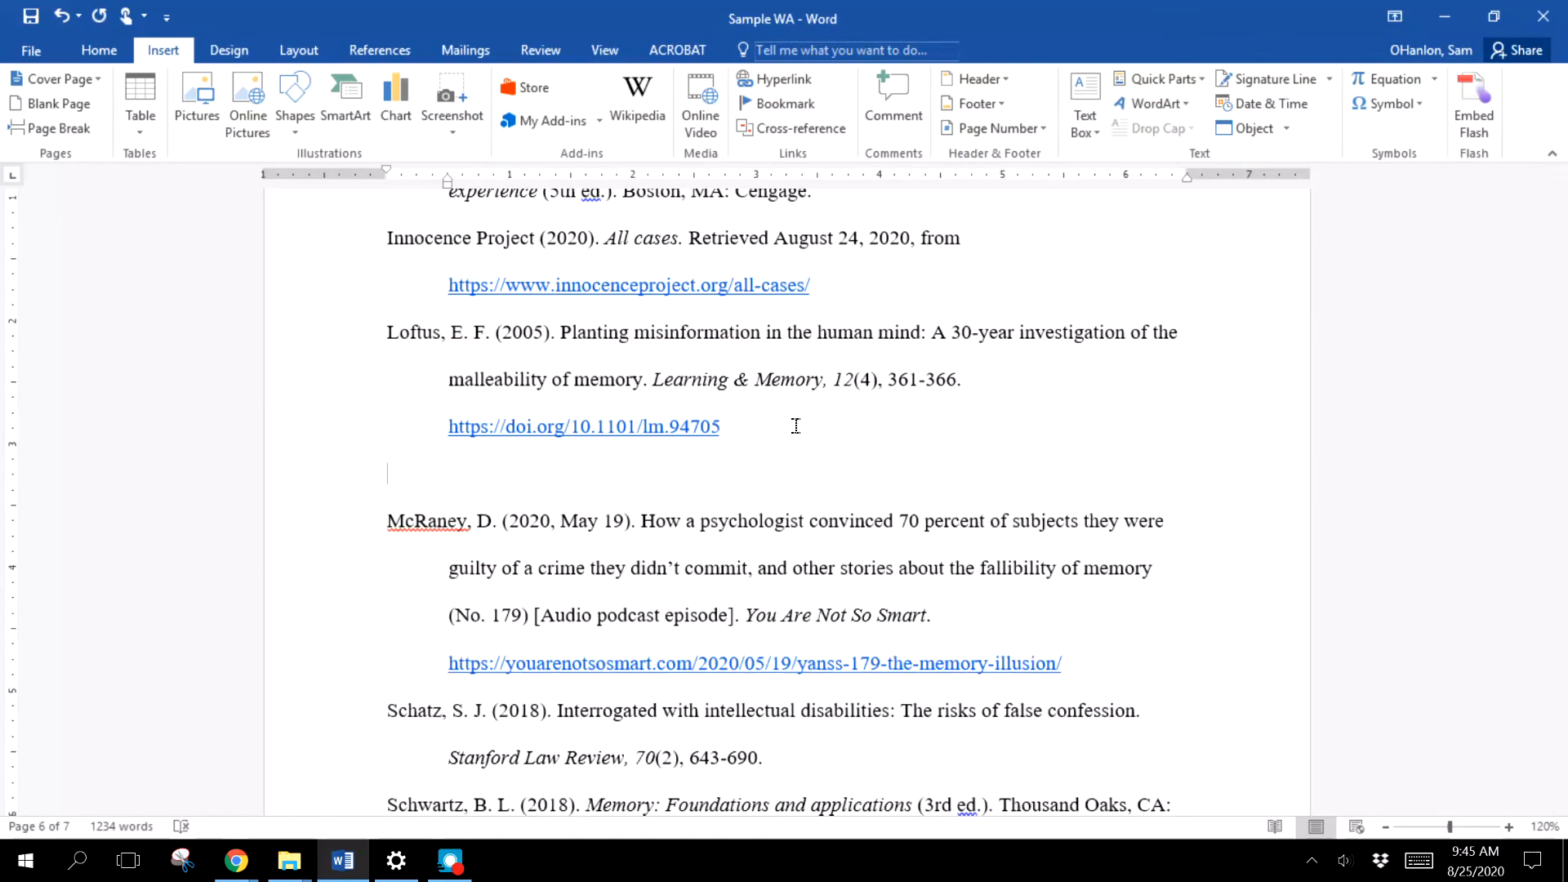
{"action": "type", "text": "I:"}
{"action": "right_click", "coordinate": [456, 473]}
{"action": "left_click", "coordinate": [531, 566]}
{"action": "left_click", "coordinate": [437, 473]}
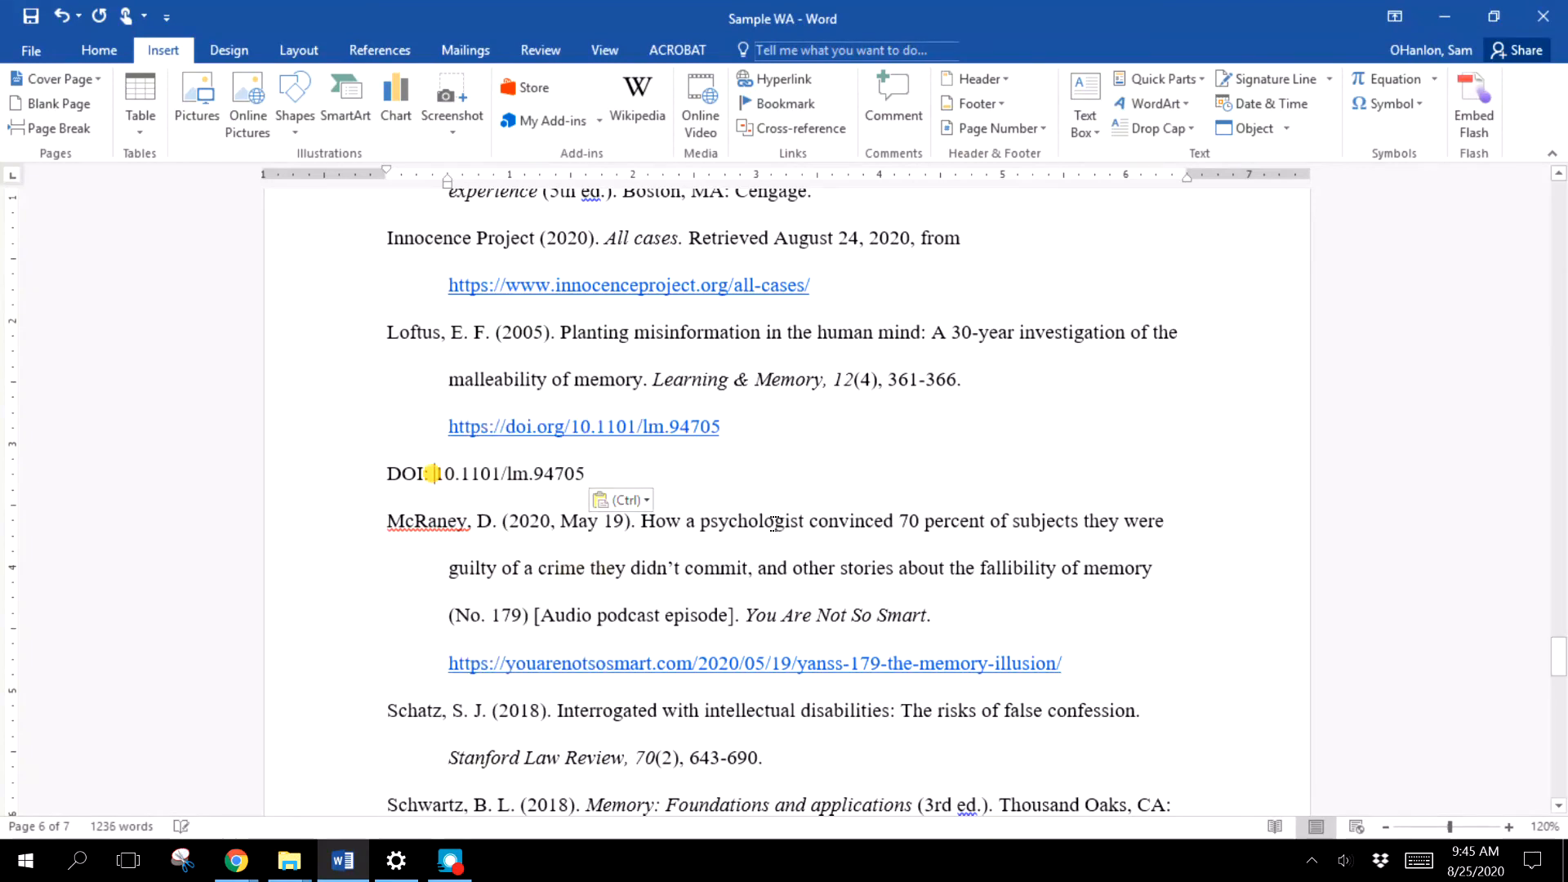
{"action": "key", "text": "BackSpace"}
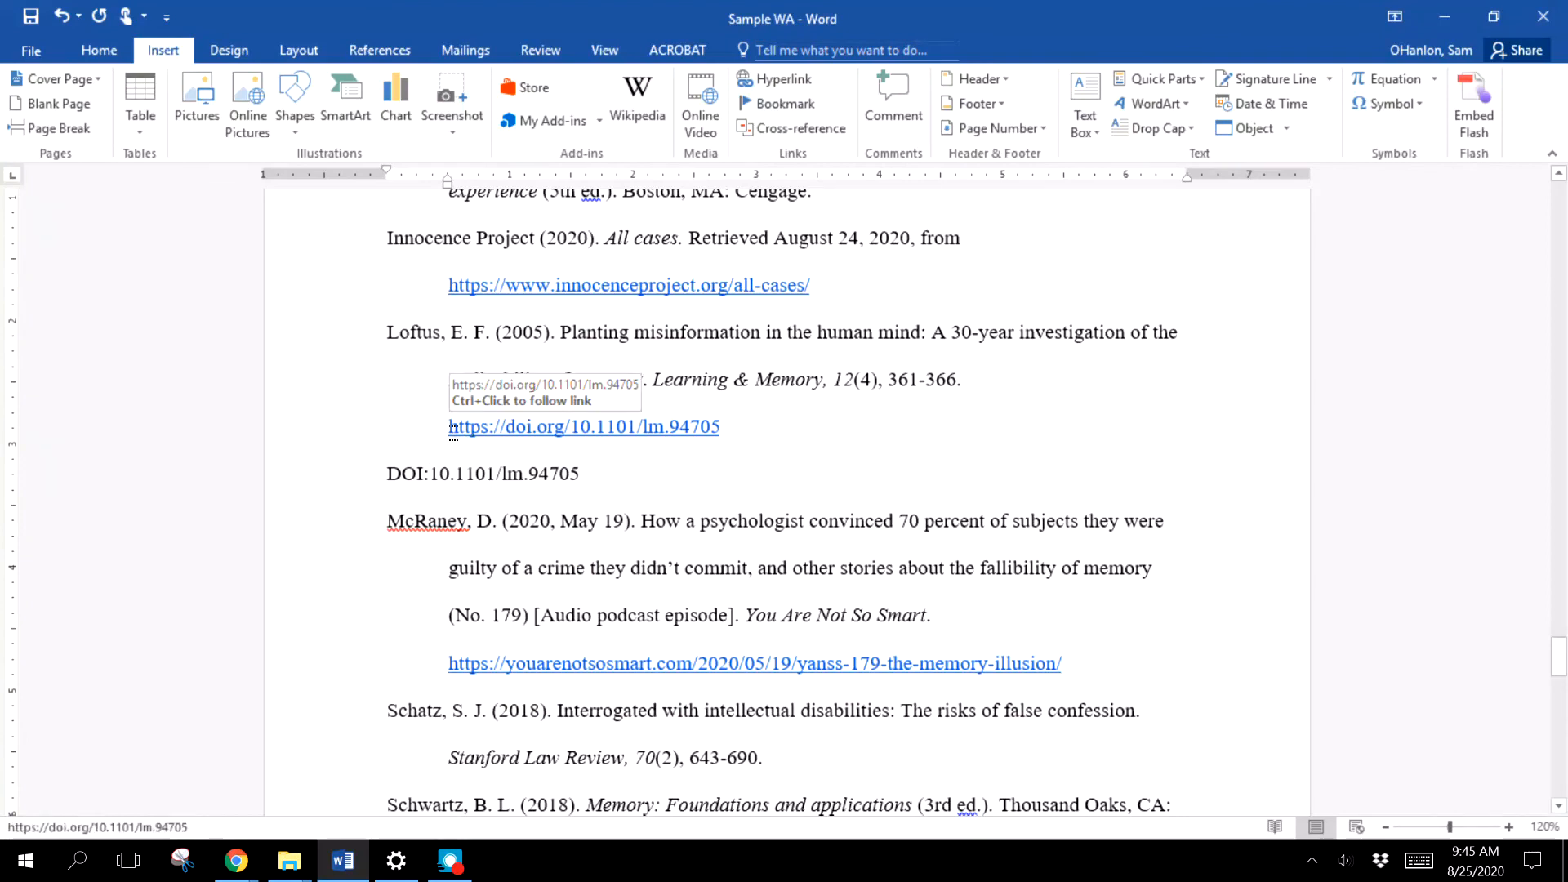
{"action": "left_click_drag", "start_coordinate": [451, 432], "coordinate": [574, 433]}
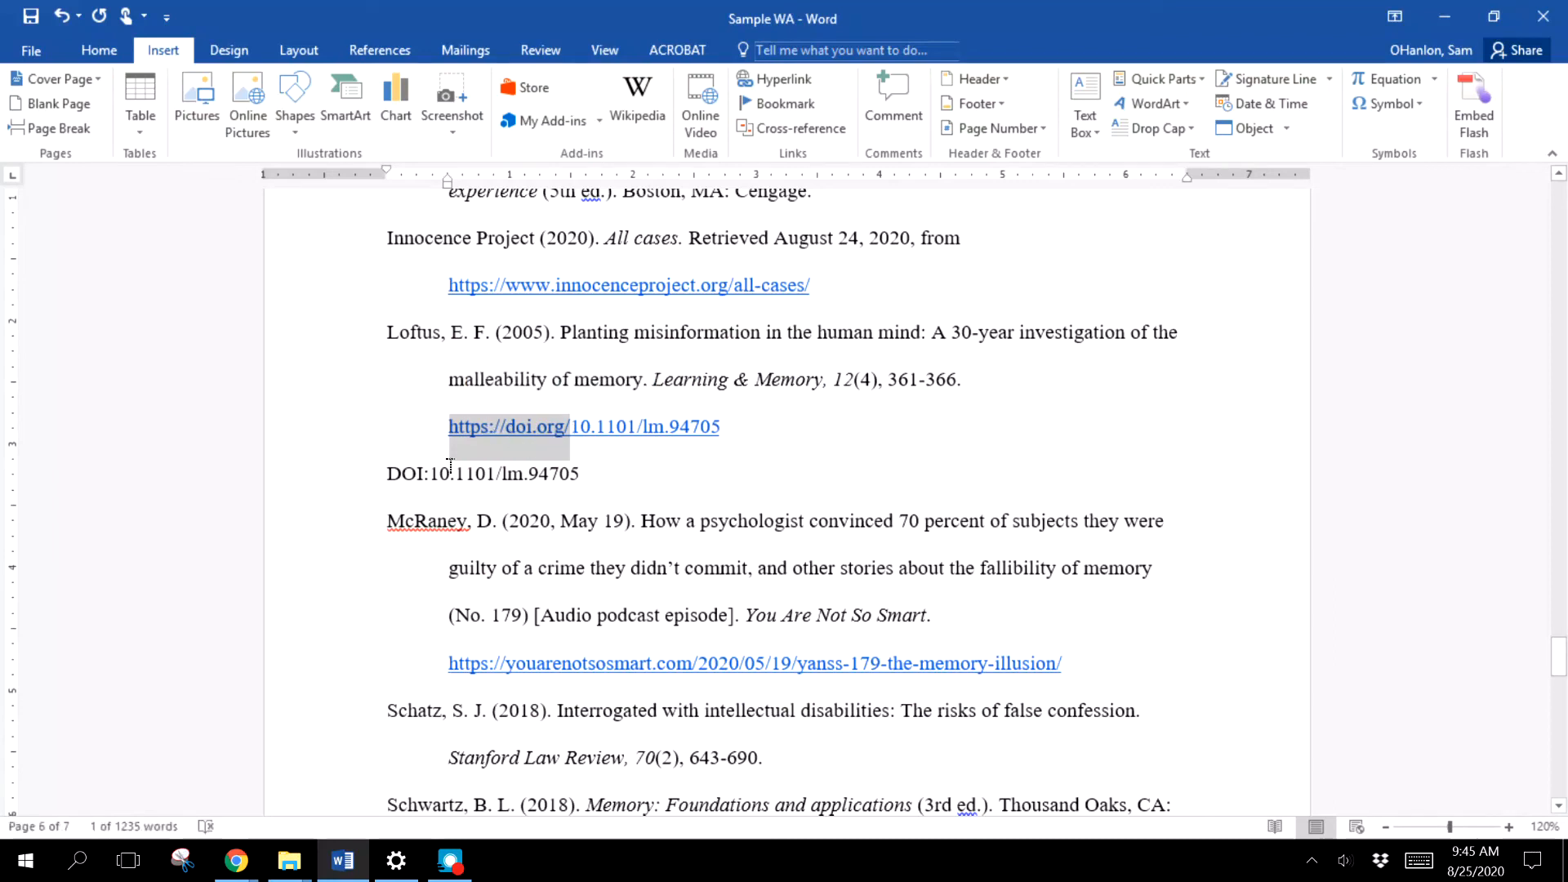
{"action": "left_click_drag", "start_coordinate": [430, 478], "coordinate": [585, 483]}
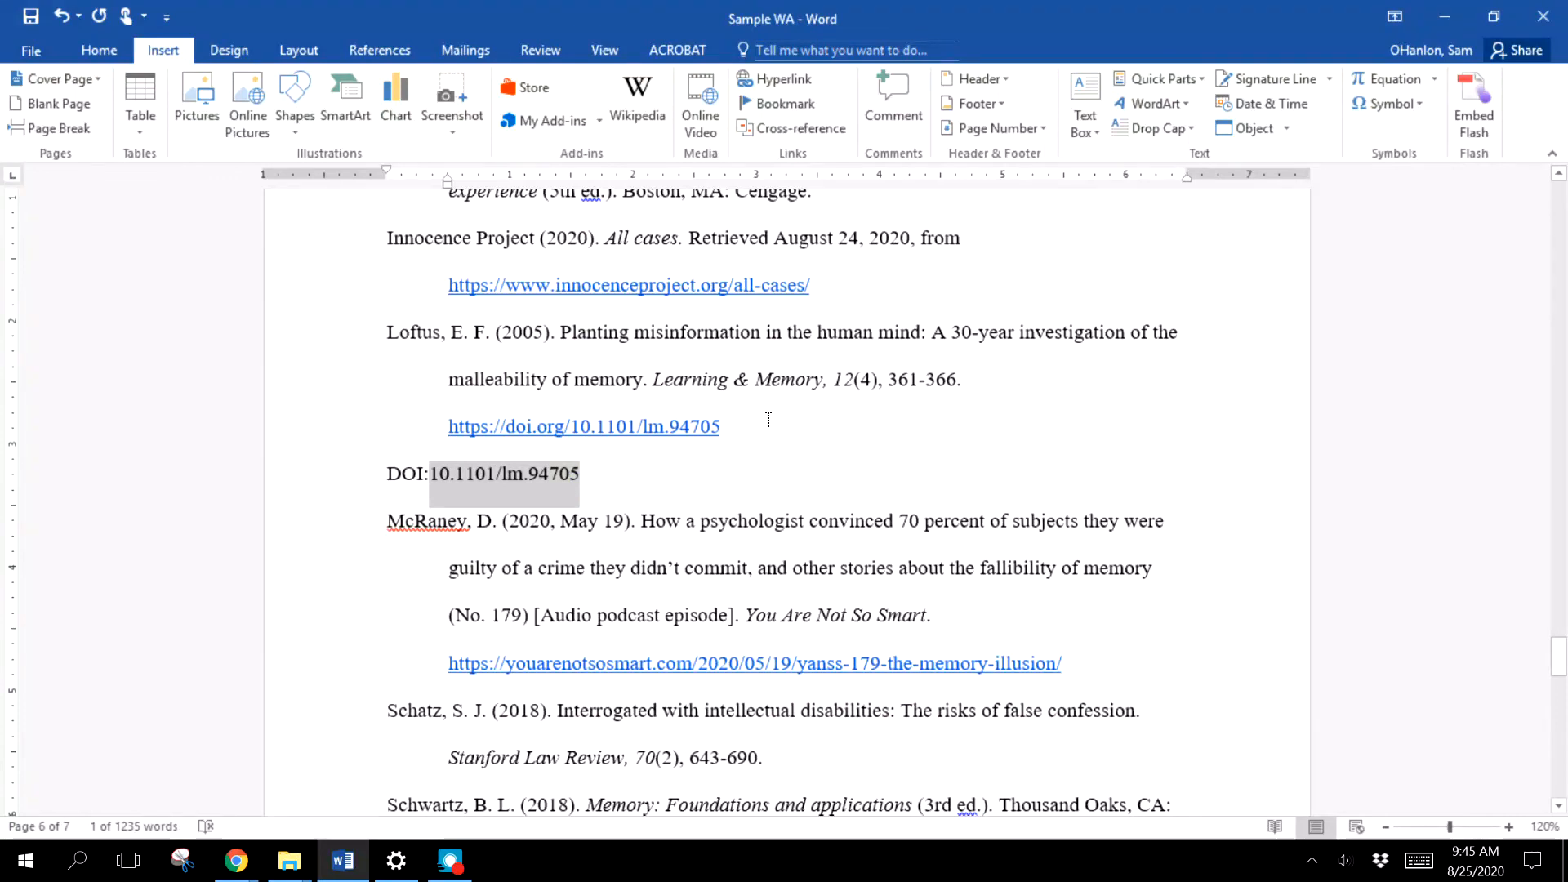
{"action": "left_click", "coordinate": [617, 475]}
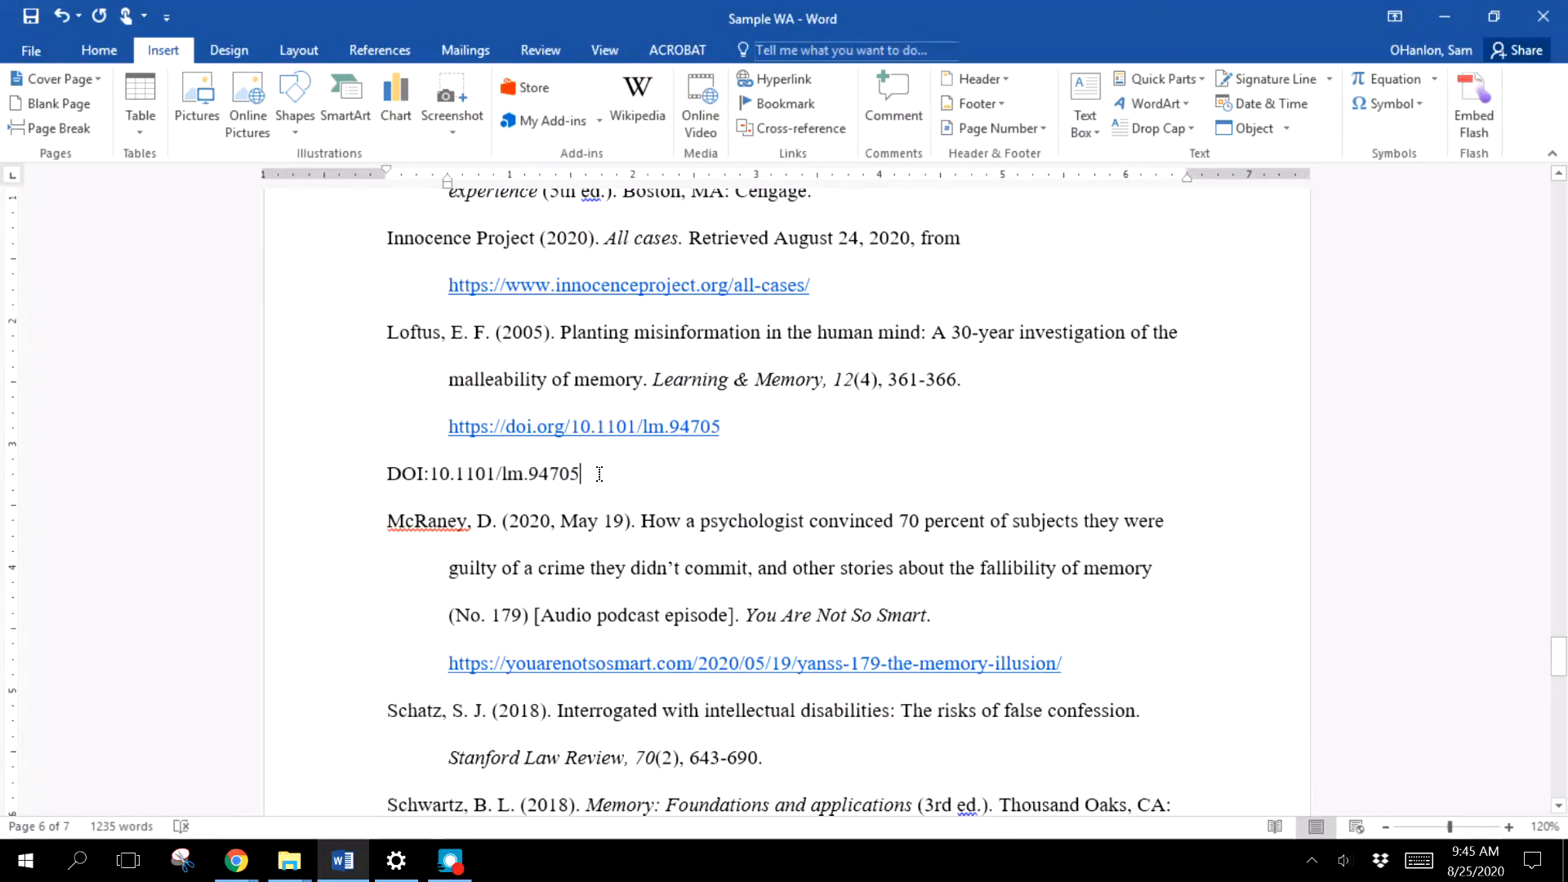
{"action": "left_click_drag", "start_coordinate": [589, 475], "coordinate": [365, 483]}
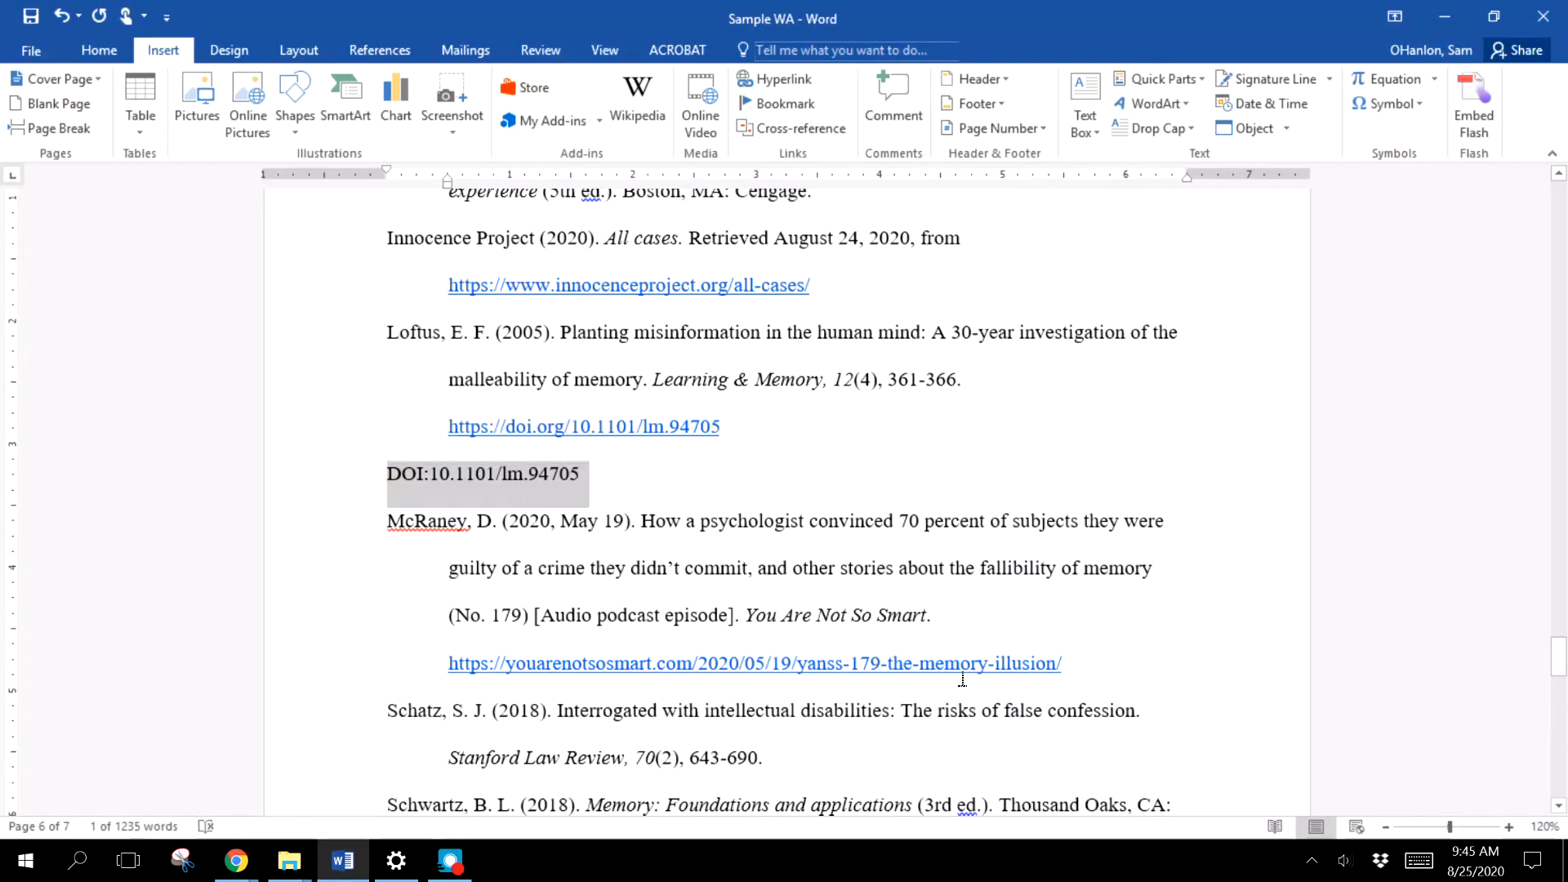
{"action": "key", "text": "Delete"}
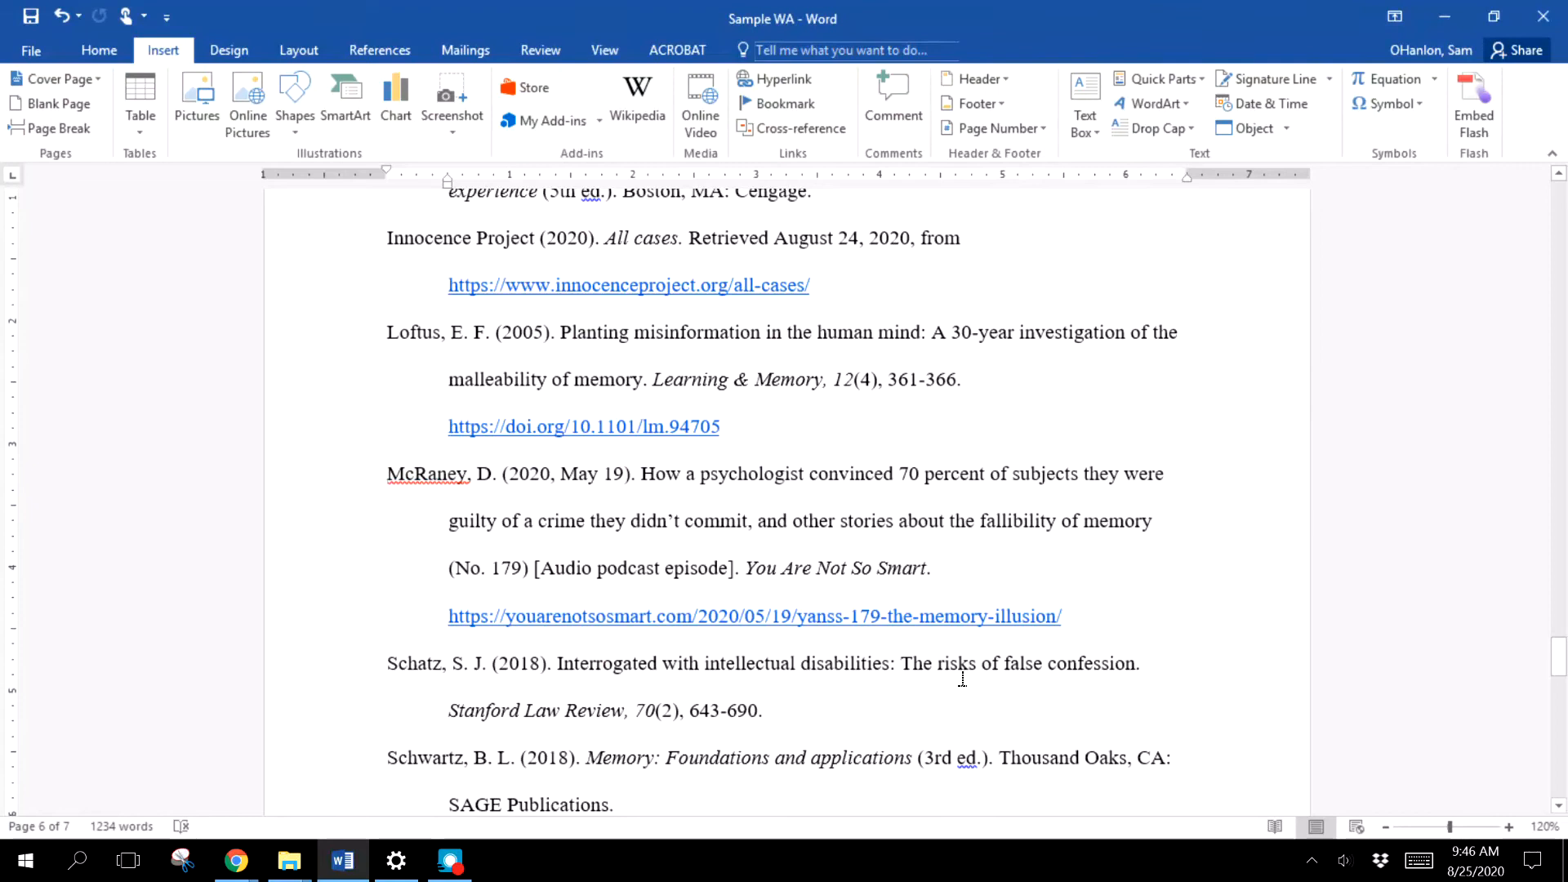
- Examine the layout of the last pages at 50% zoom, from the Conclusion heading on page 5 through the end of the references
{"action": "scroll", "coordinate": [900, 601], "scroll_direction": "down", "scroll_amount": 3}
{"action": "scroll", "coordinate": [900, 601], "scroll_direction": "down", "scroll_amount": 4}
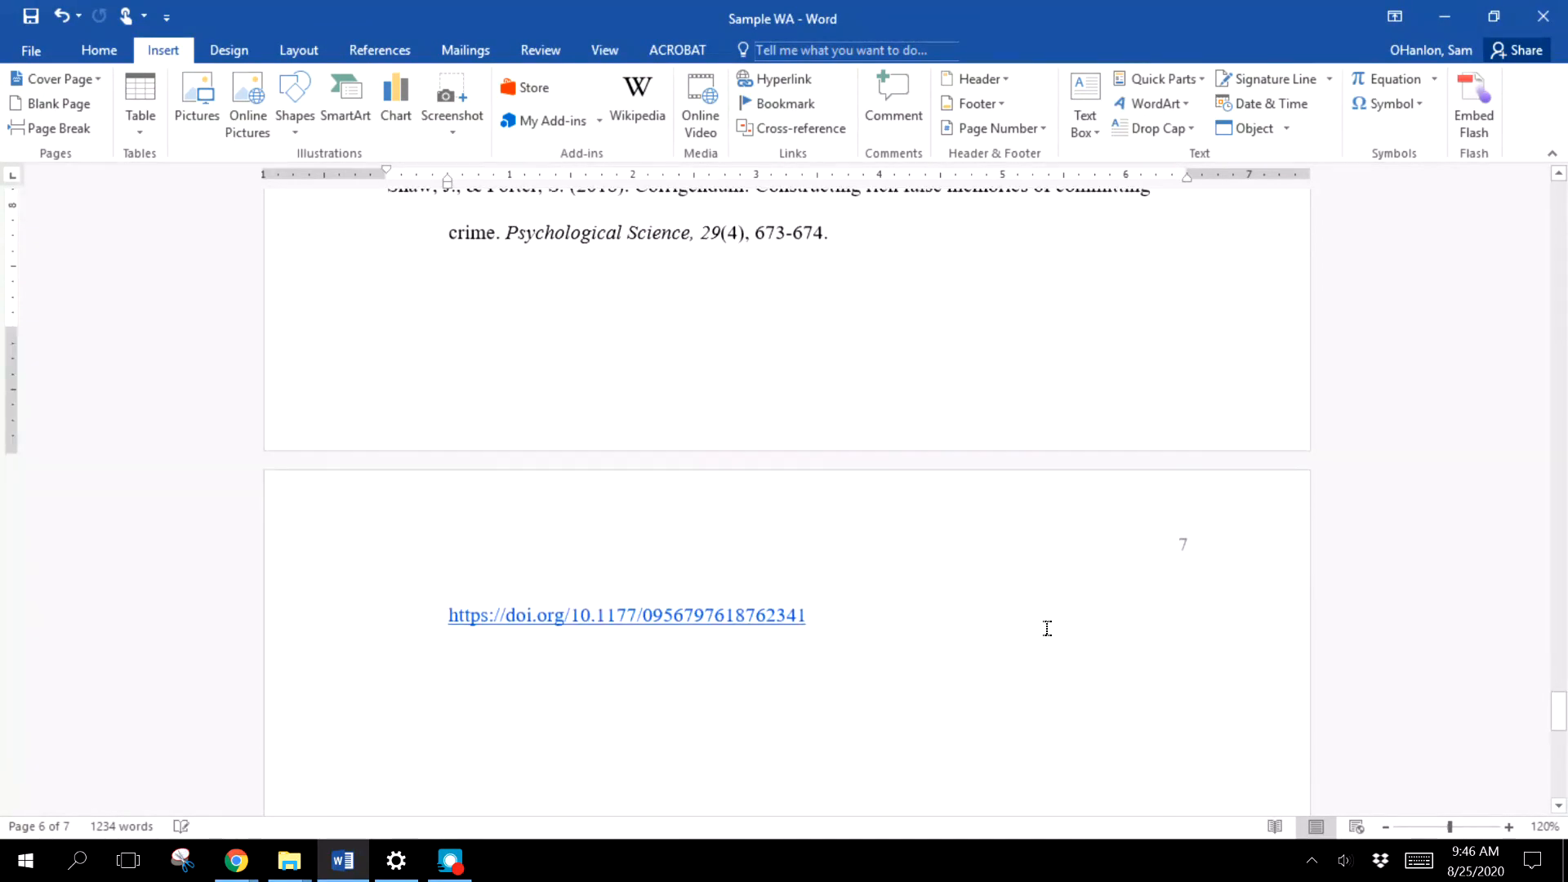
{"action": "left_click", "coordinate": [1386, 827]}
{"action": "left_click", "coordinate": [1386, 827]}
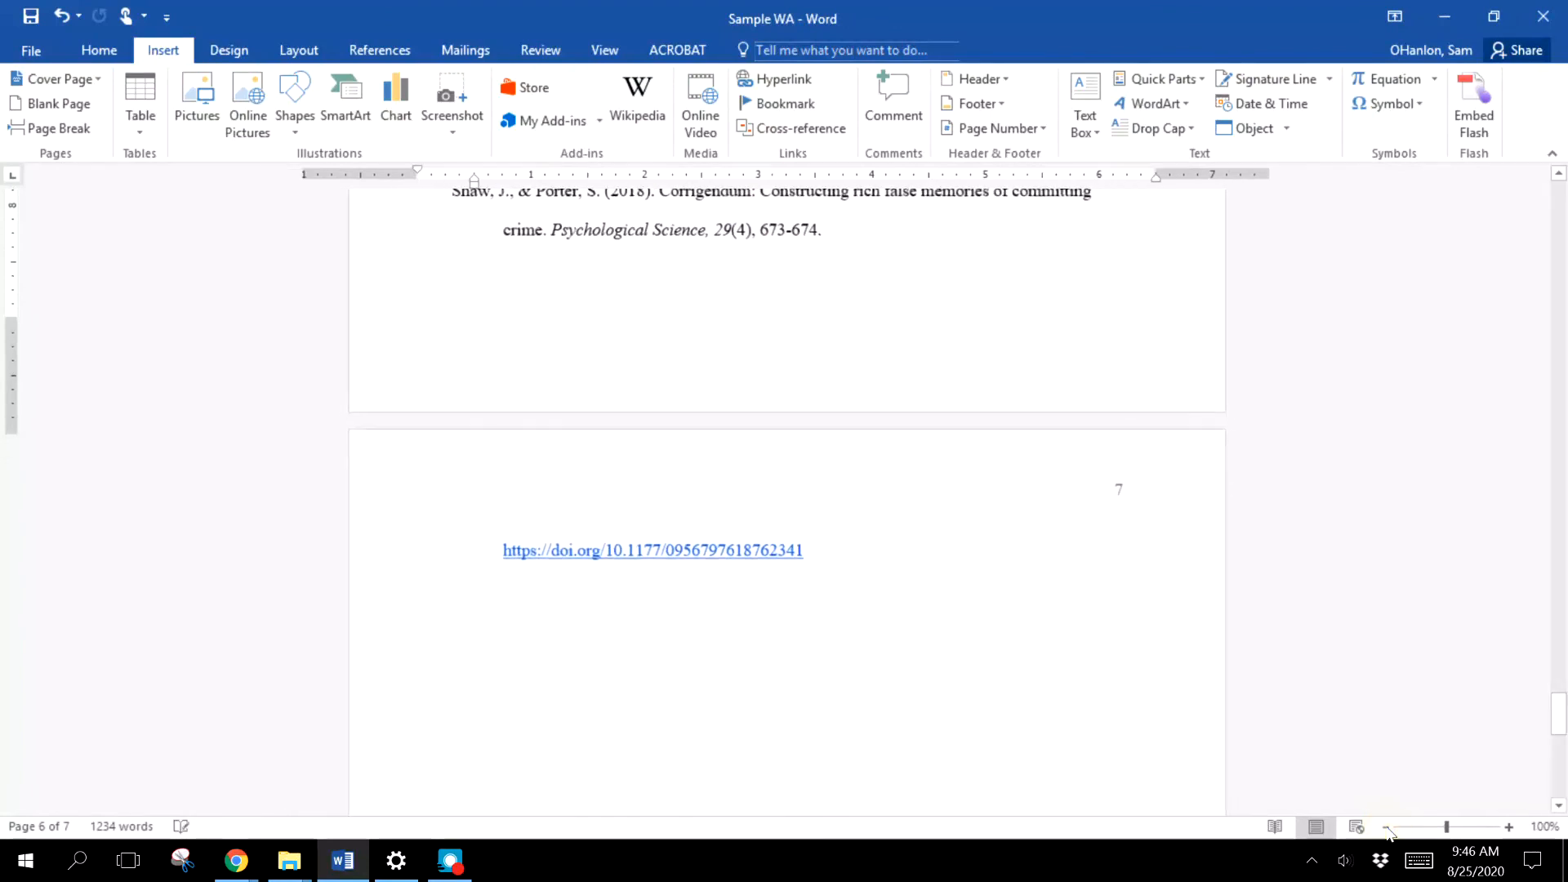
{"action": "left_click", "coordinate": [1386, 828]}
{"action": "left_click", "coordinate": [1386, 827]}
{"action": "left_click", "coordinate": [1386, 827]}
{"action": "left_click", "coordinate": [1386, 827]}
{"action": "left_click", "coordinate": [1386, 827]}
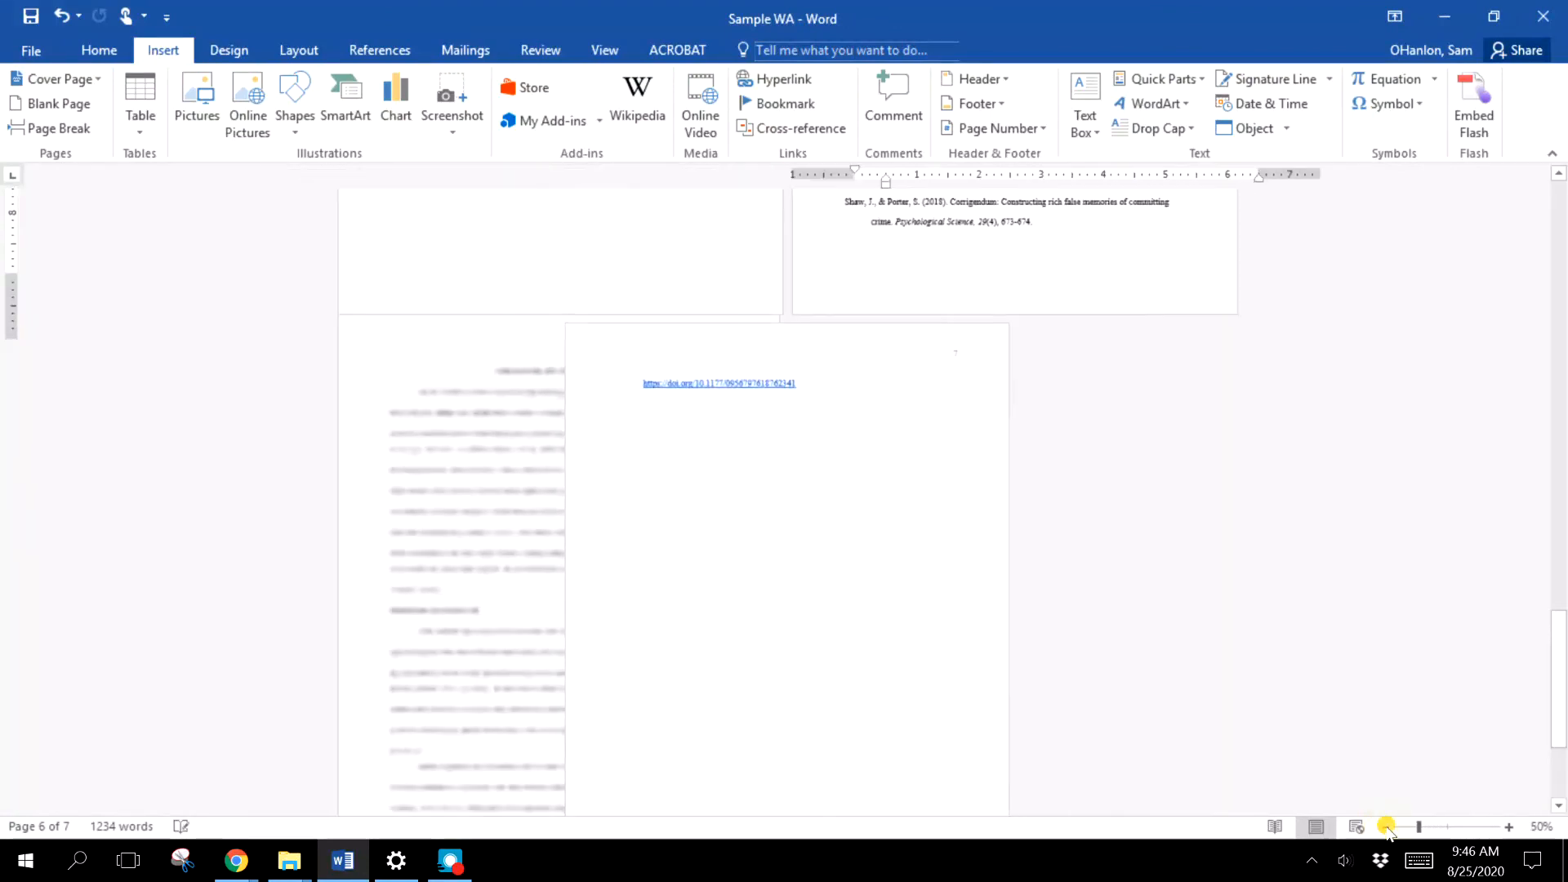
{"action": "scroll", "coordinate": [1197, 662], "scroll_direction": "up", "scroll_amount": 5}
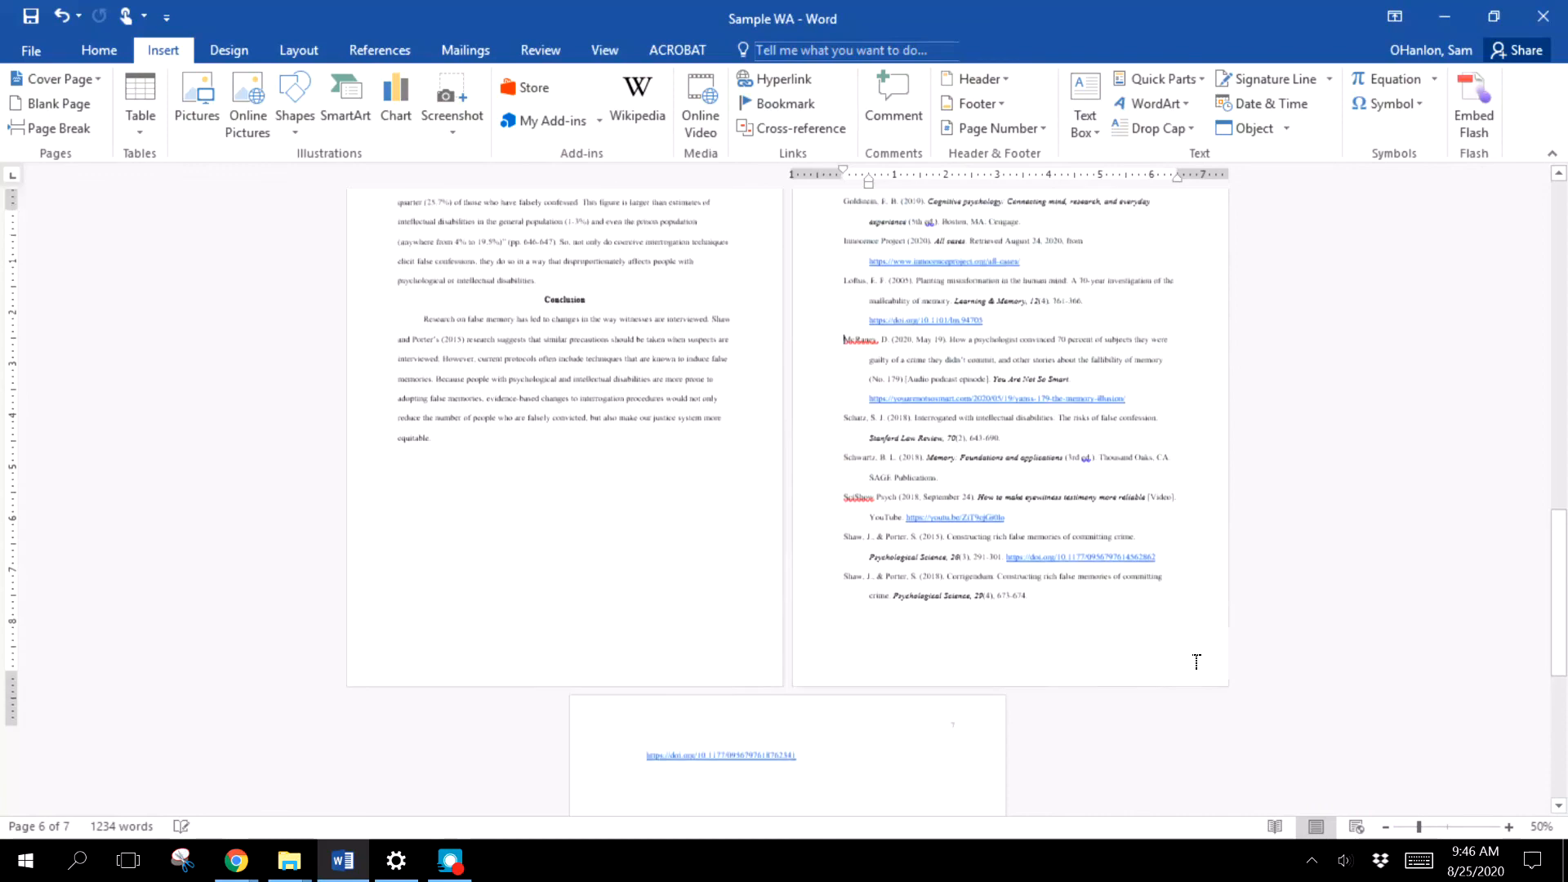
{"action": "scroll", "coordinate": [1197, 662], "scroll_direction": "up", "scroll_amount": 3}
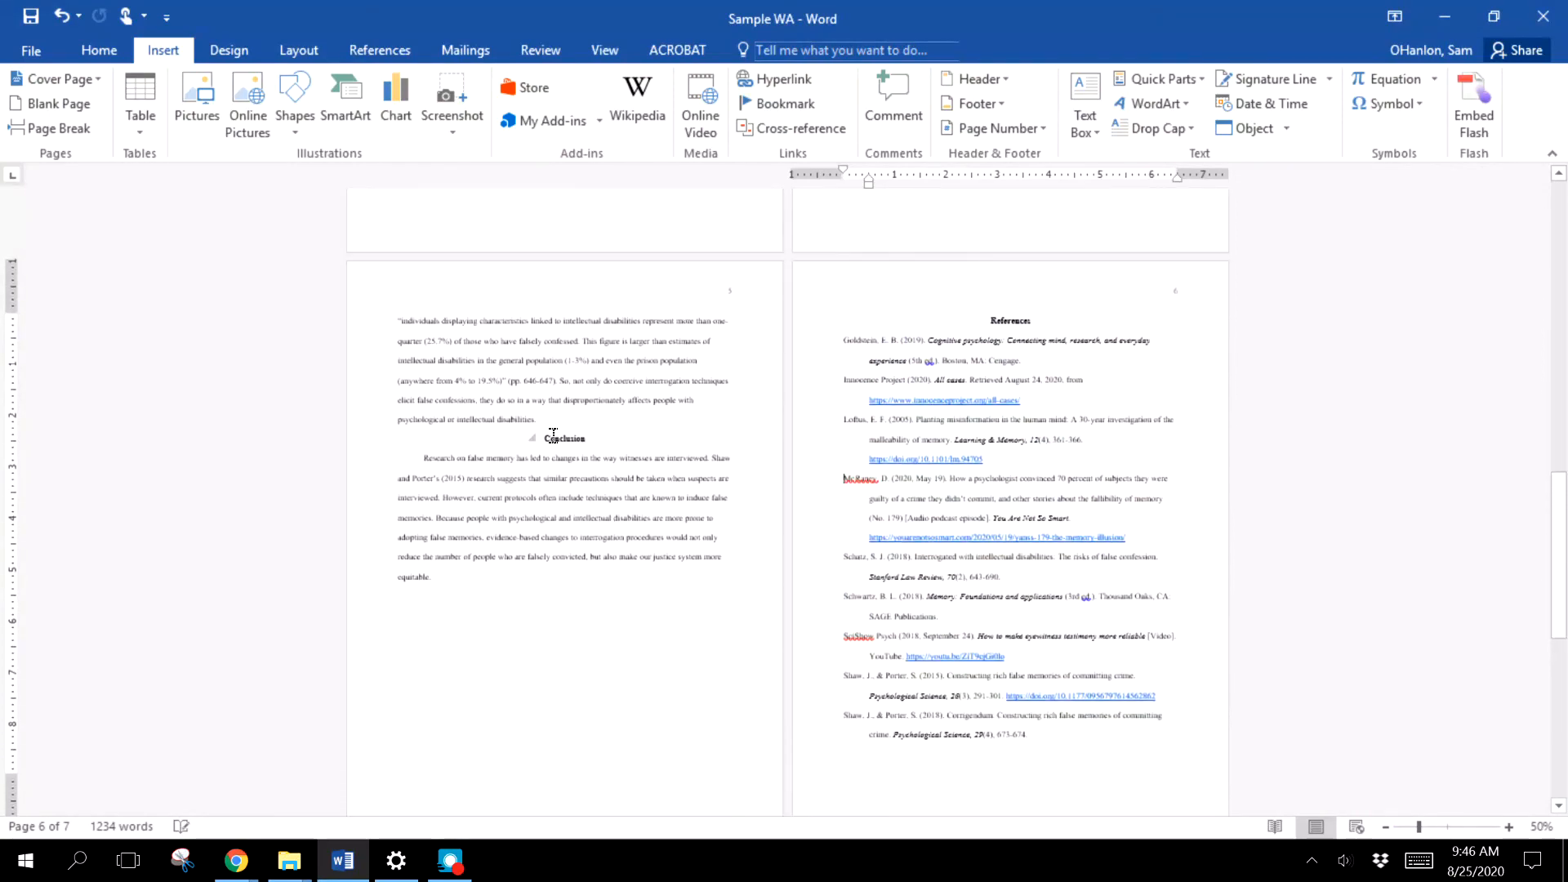
{"action": "left_click", "coordinate": [553, 434]}
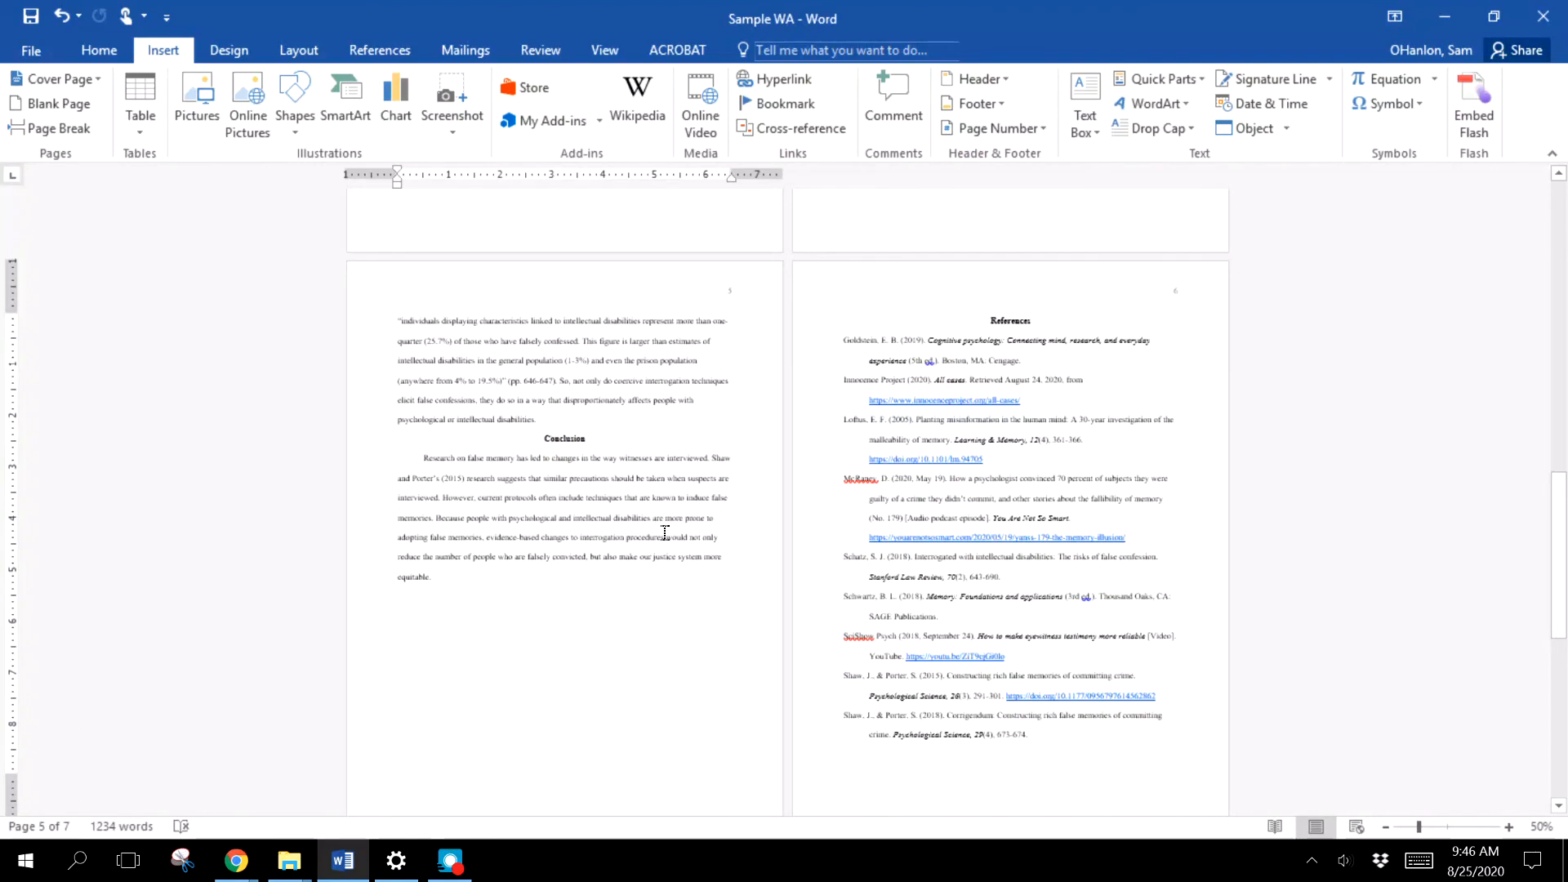
- Look back through pages 3 and 4, examining the page starts and the Implications for the Legal System heading
{"action": "scroll", "coordinate": [666, 530], "scroll_direction": "up", "scroll_amount": 4}
{"action": "scroll", "coordinate": [746, 527], "scroll_direction": "up", "scroll_amount": 8}
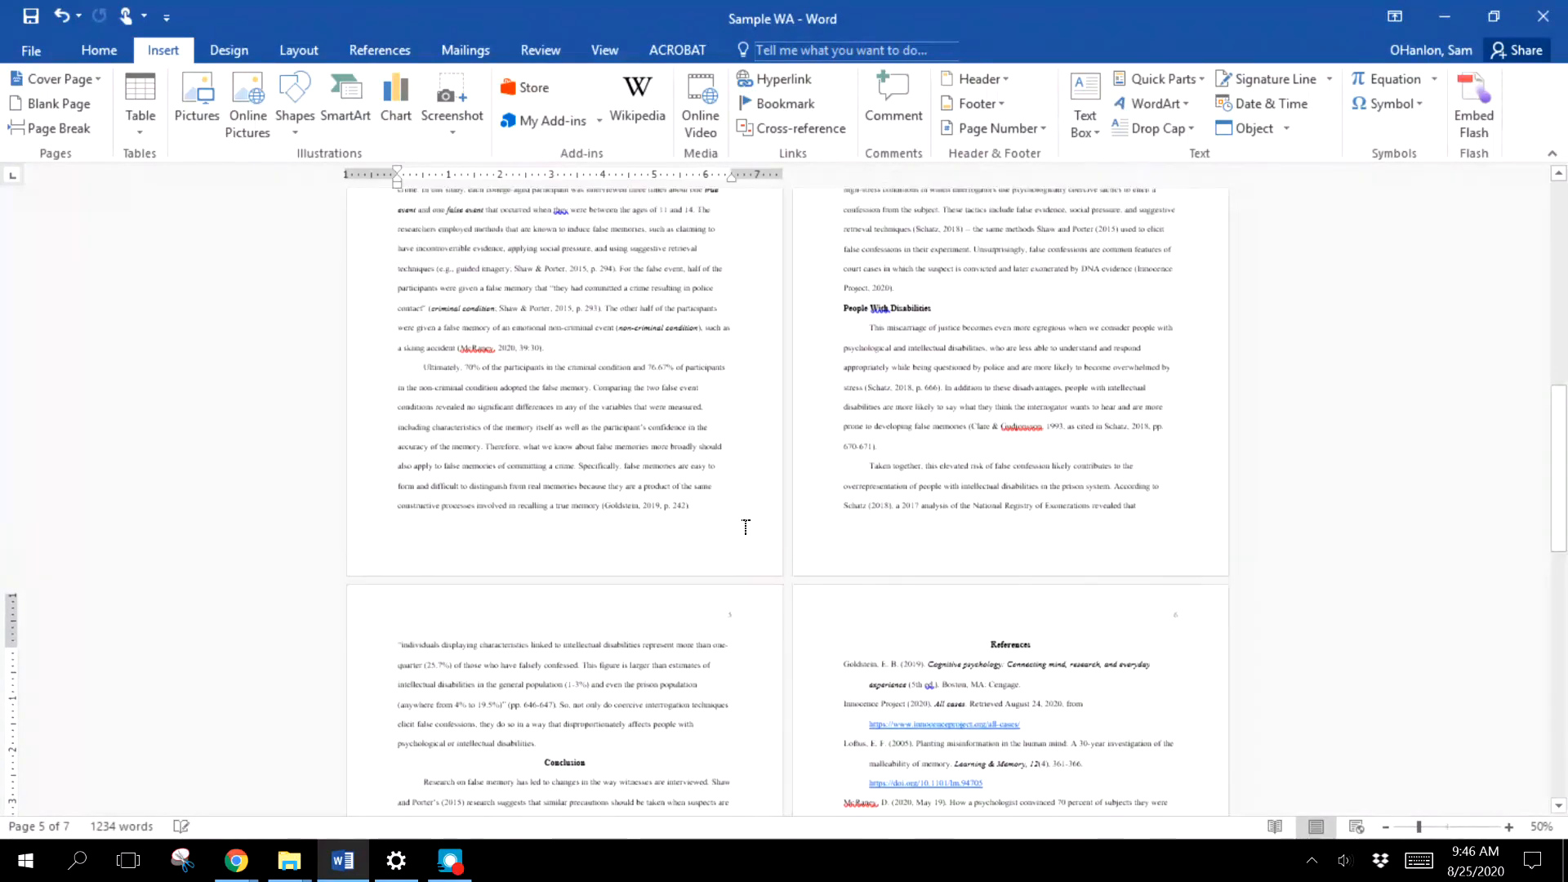
{"action": "left_click", "coordinate": [591, 667]}
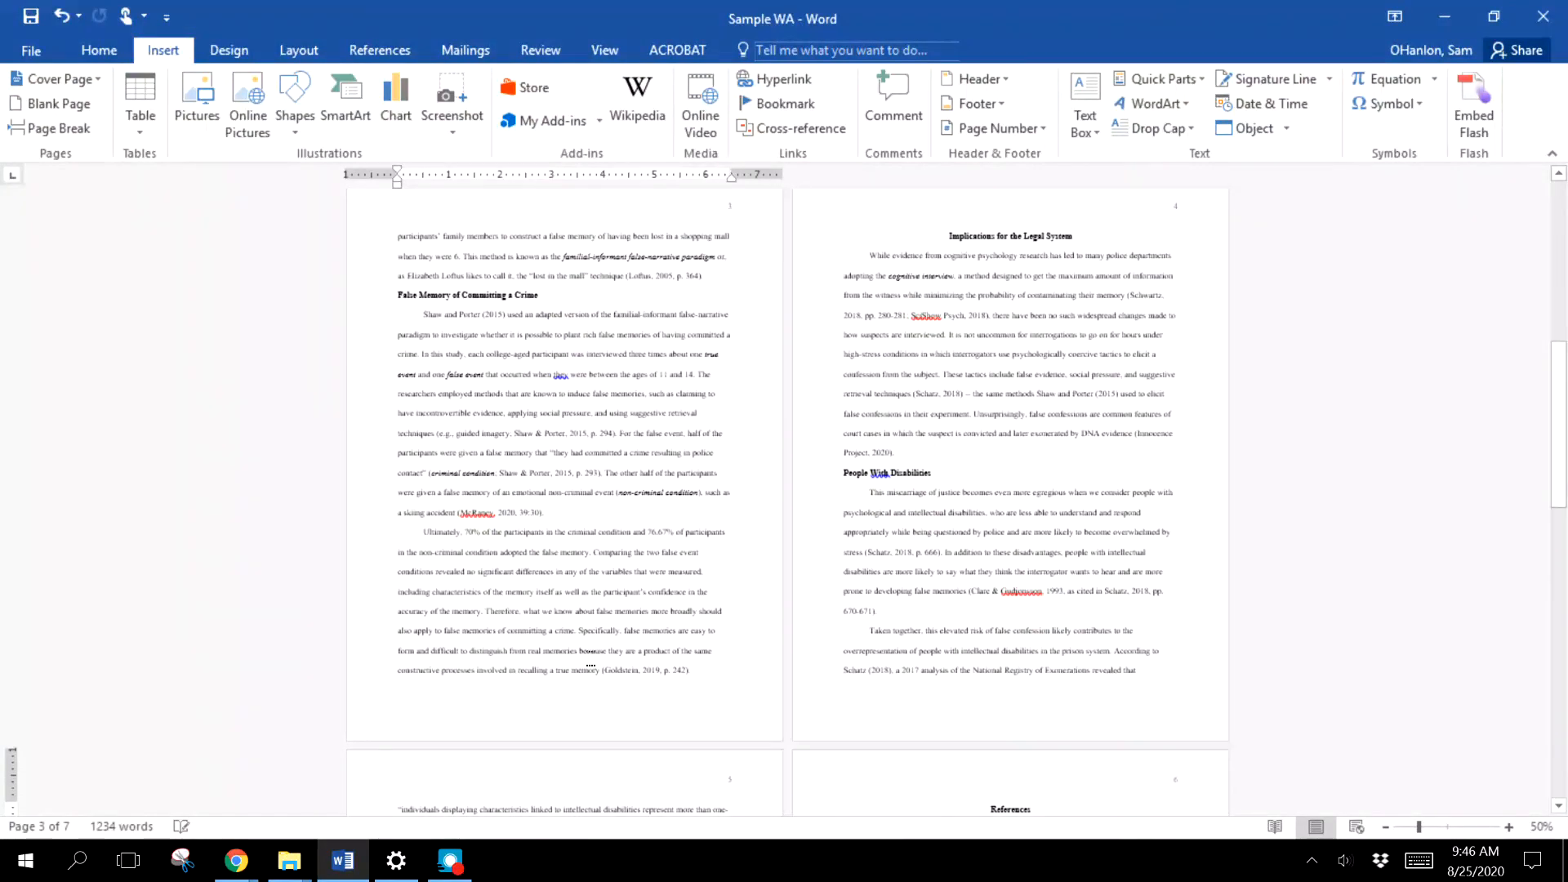
{"action": "left_click", "coordinate": [1038, 236]}
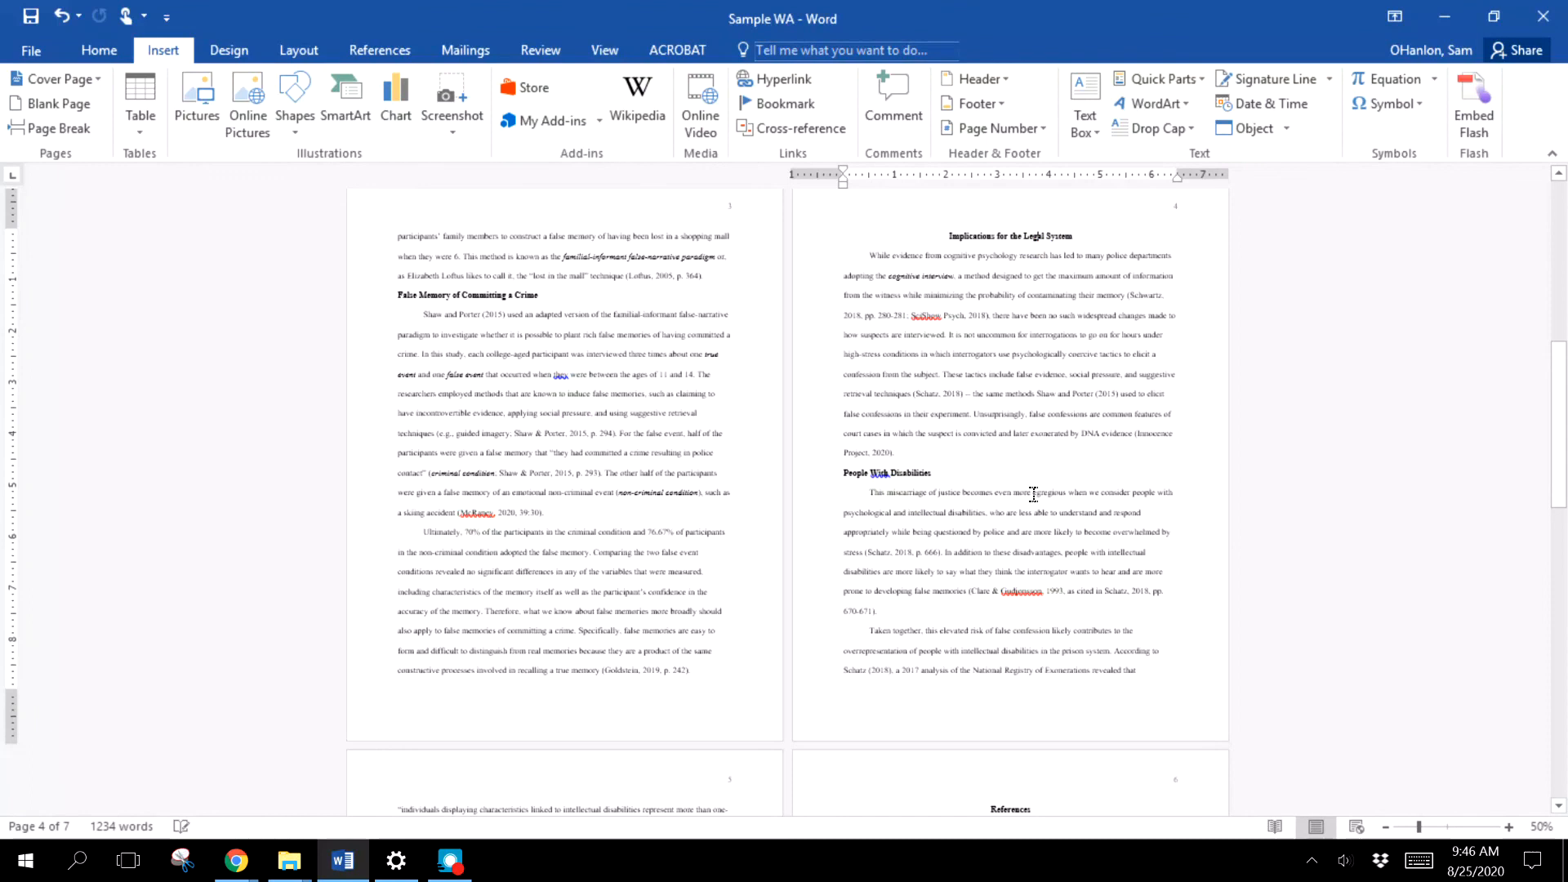
{"action": "scroll", "coordinate": [998, 431], "scroll_direction": "up", "scroll_amount": 3}
{"action": "scroll", "coordinate": [957, 445], "scroll_direction": "up", "scroll_amount": 5}
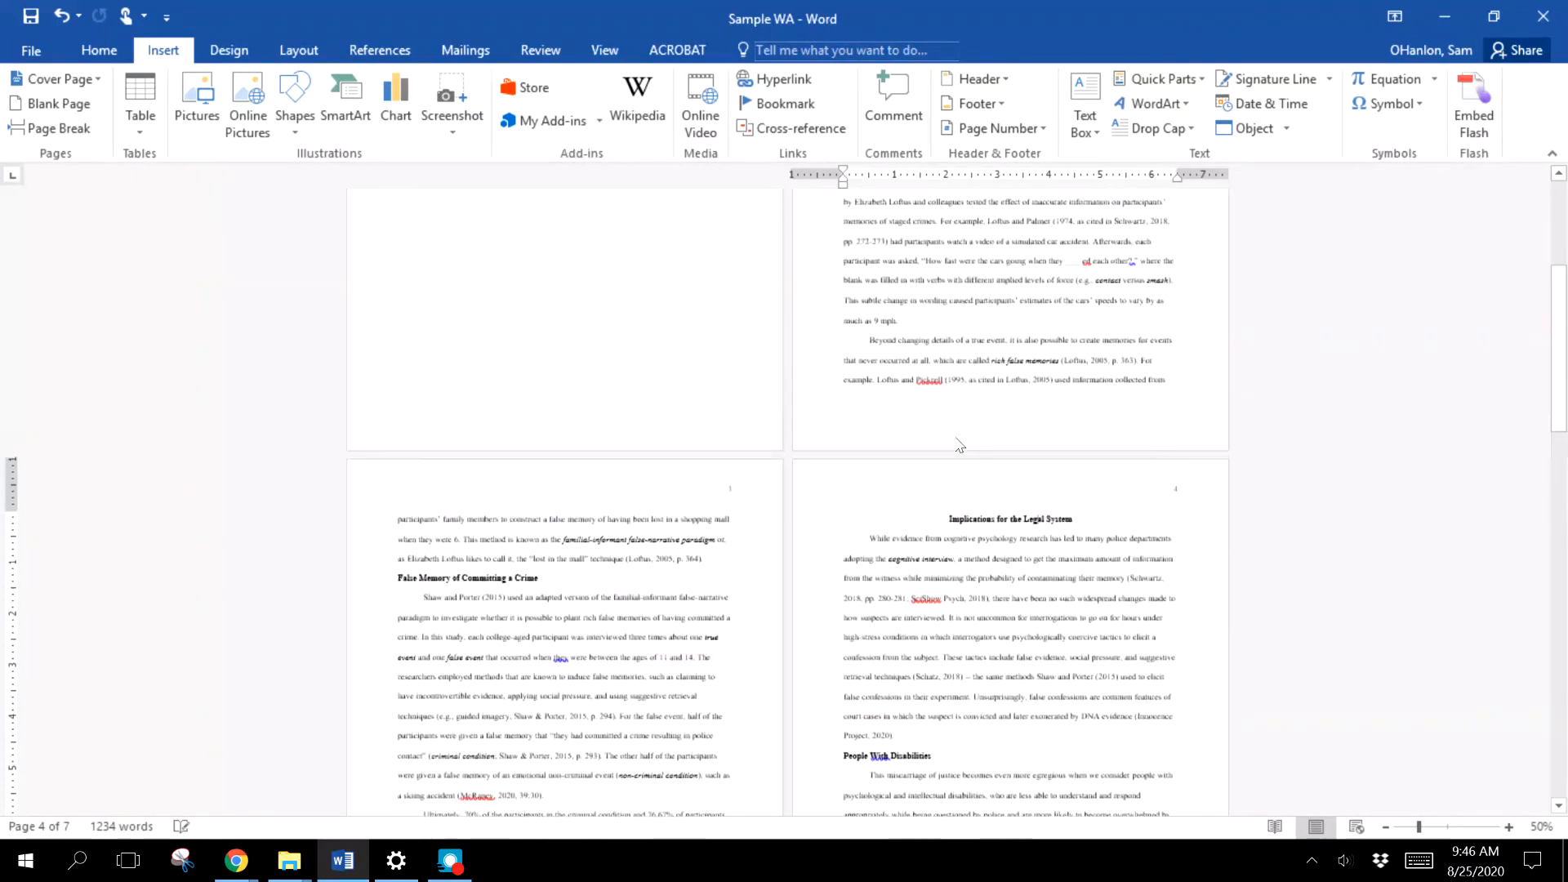